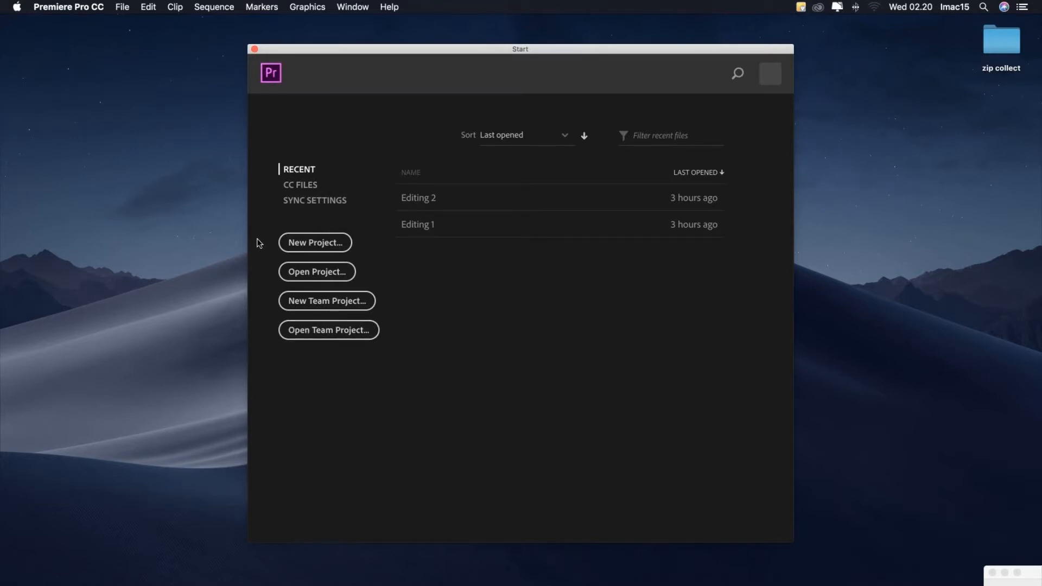
- Start a new project and name it Latihan editing adobe premiere
click(318, 244)
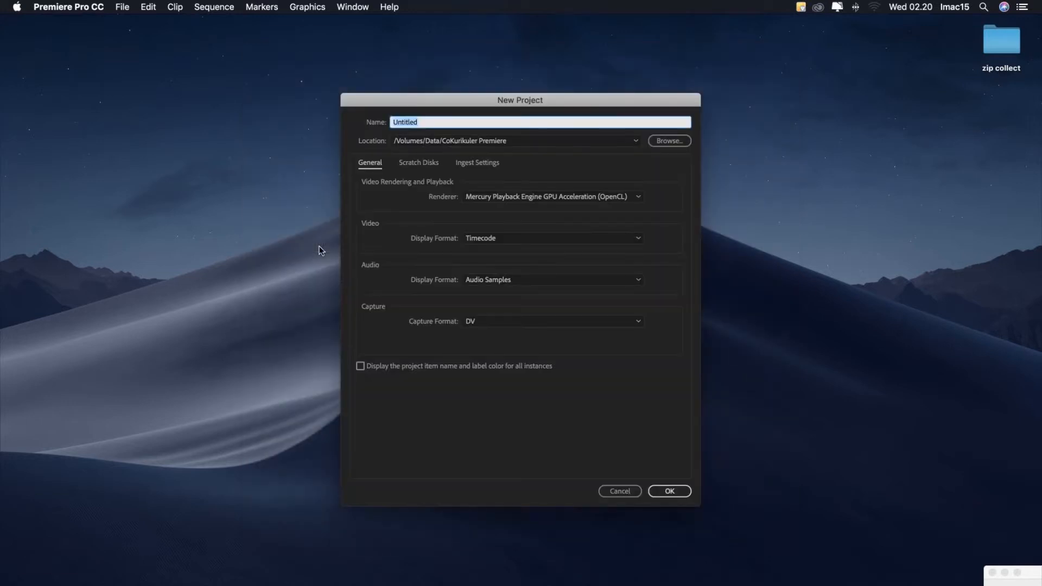
drag(399, 100, 331, 116)
click(383, 114)
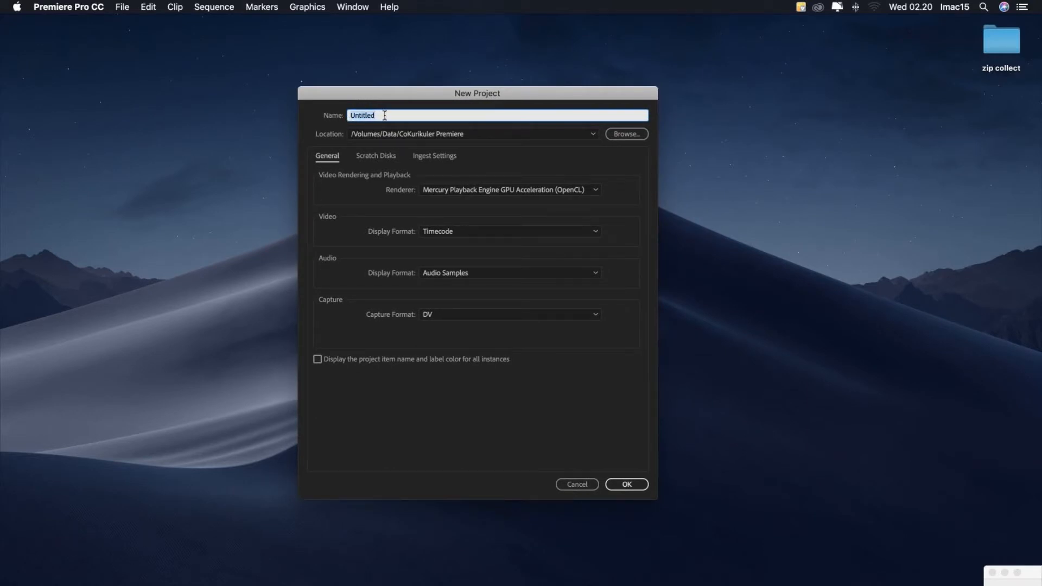
click(339, 118)
click(397, 116)
drag(389, 115, 303, 117)
text(Latihan editing adobe premiere)
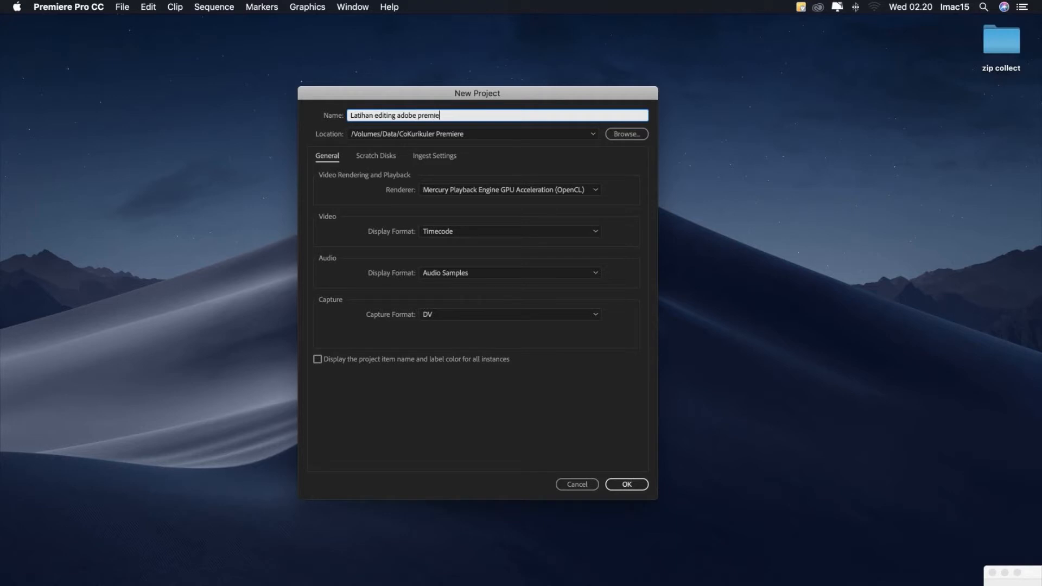
click(327, 140)
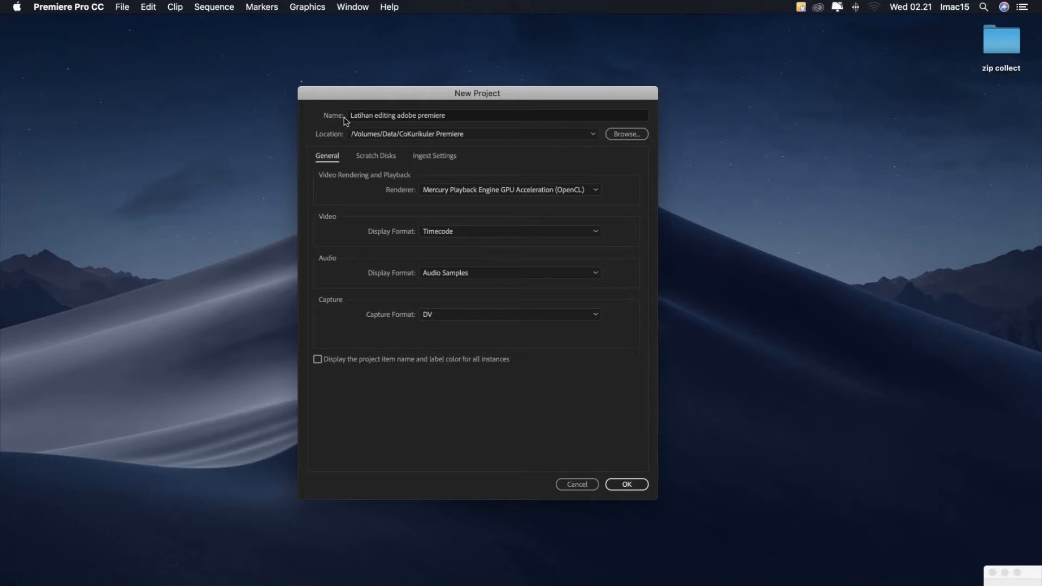
- Set the project's location to the CoKurikuler Premiere folder on the Data drive and create the project
click(626, 136)
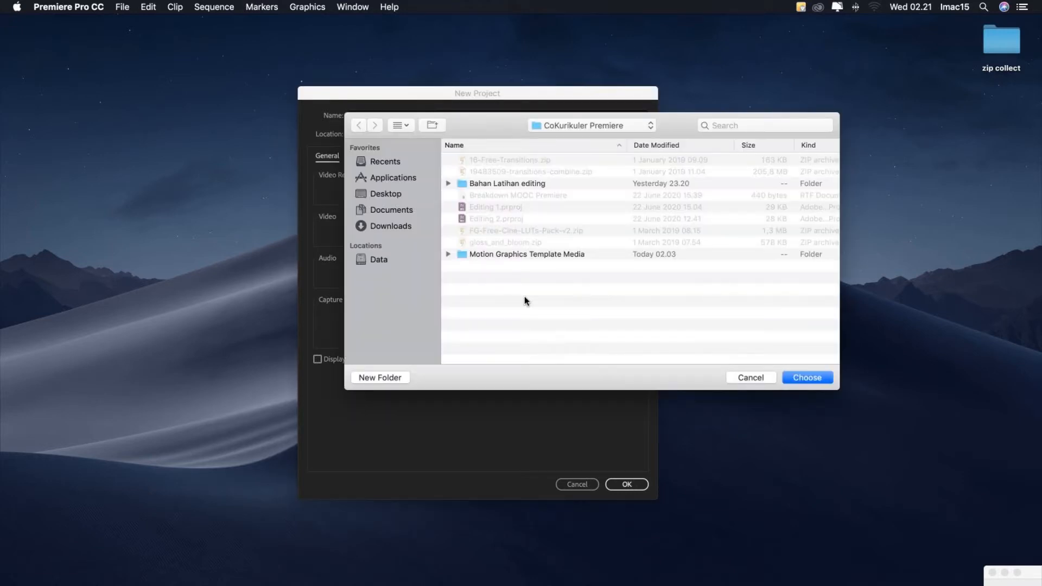
click(373, 259)
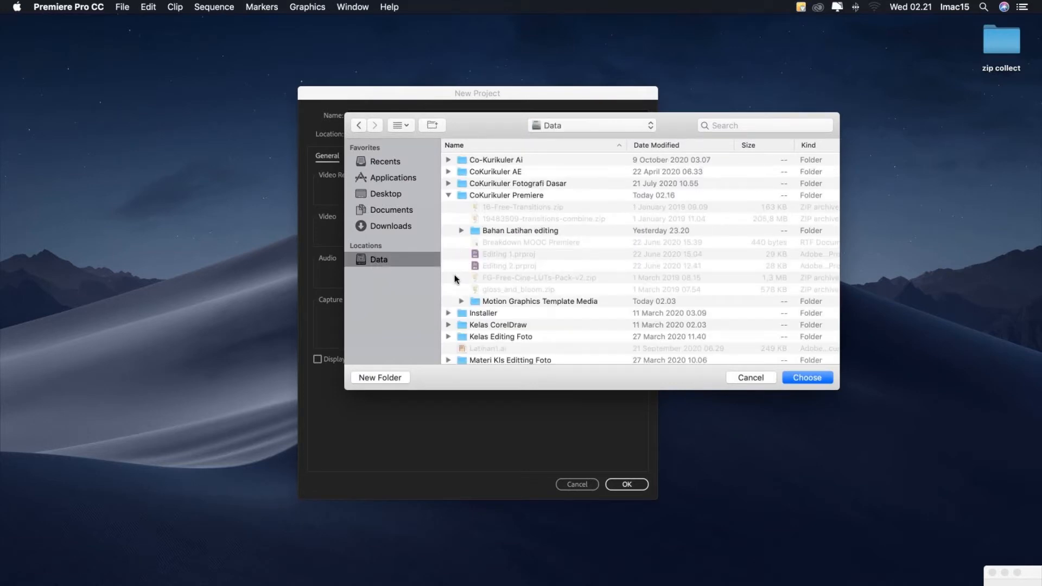
click(460, 195)
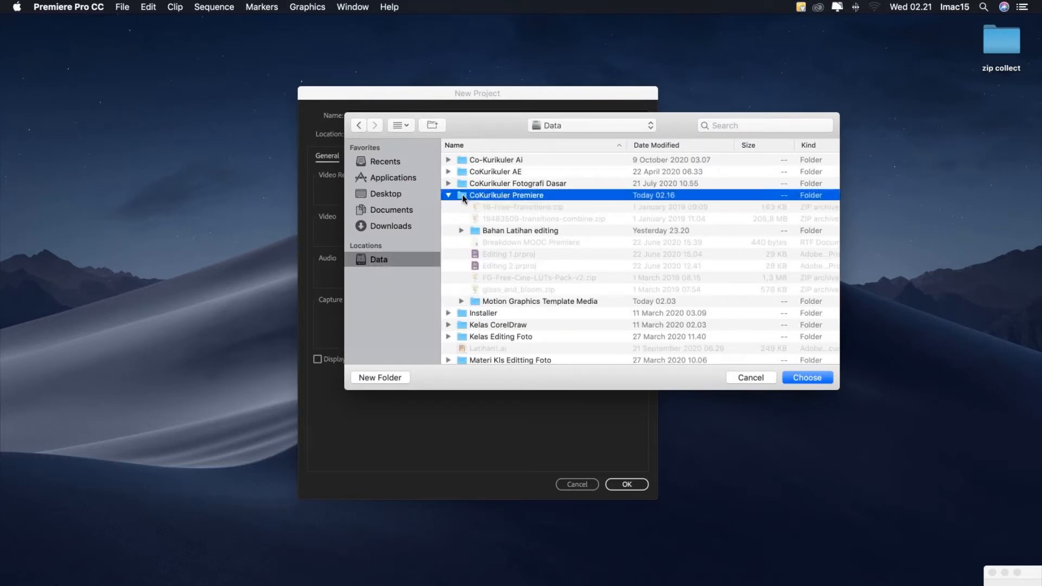
click(818, 378)
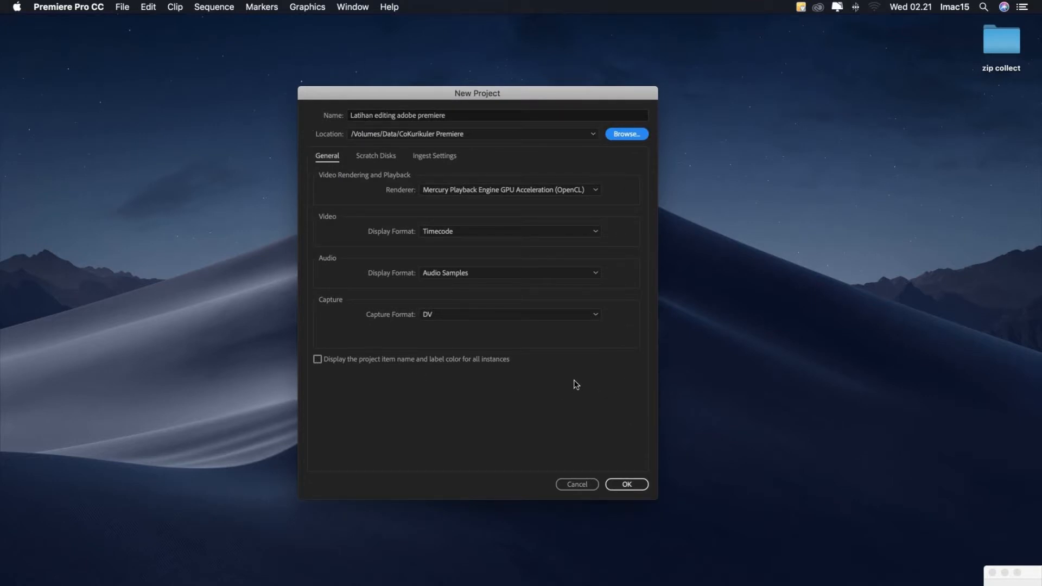
click(625, 484)
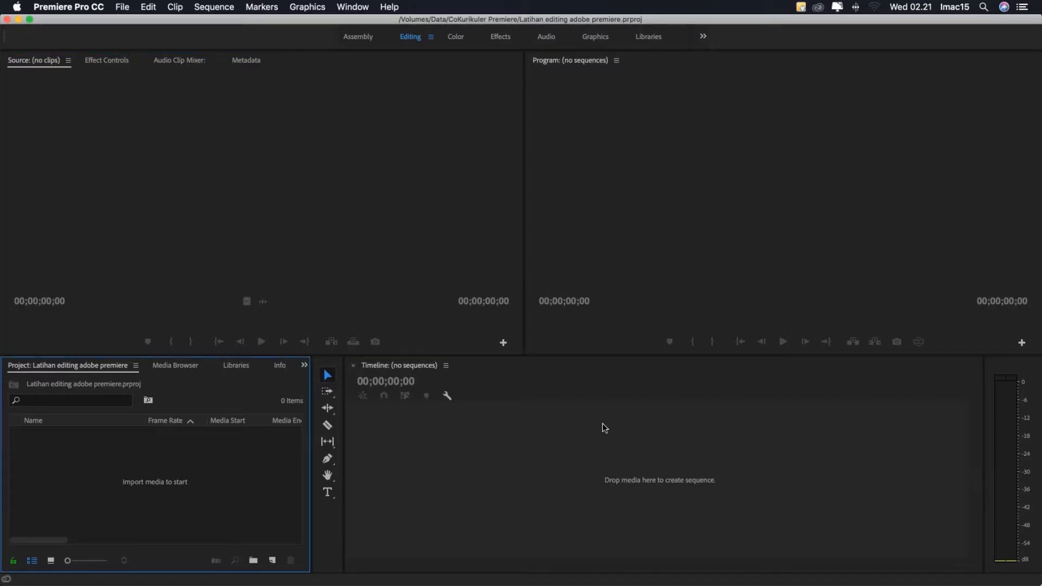
- Examine the editing workspace's areas one by one: source monitor, program monitor, project media, tools and timeline
click(255, 187)
click(654, 217)
click(381, 239)
click(507, 428)
click(324, 510)
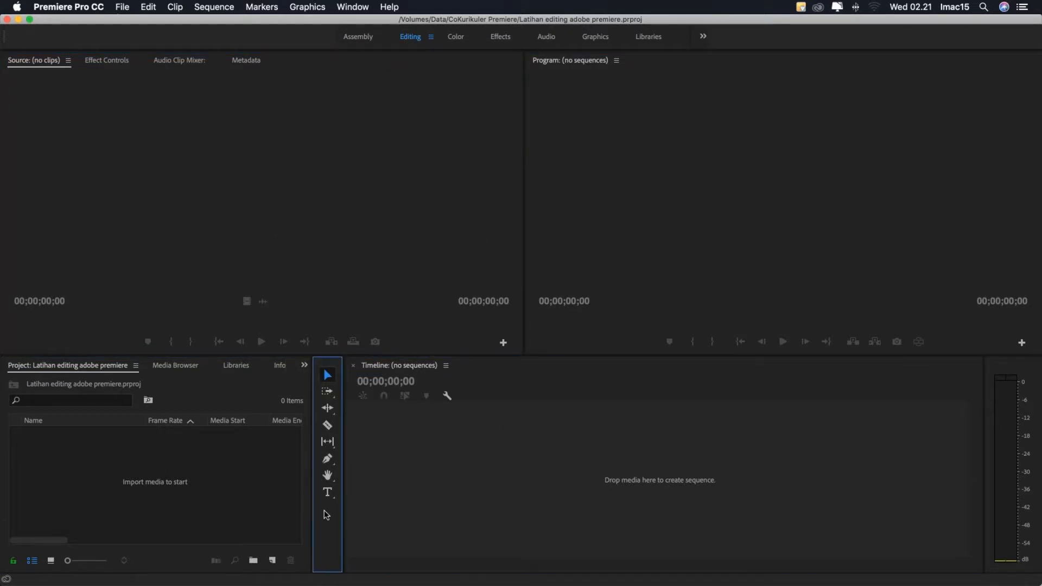
click(264, 517)
click(226, 265)
click(597, 252)
click(526, 449)
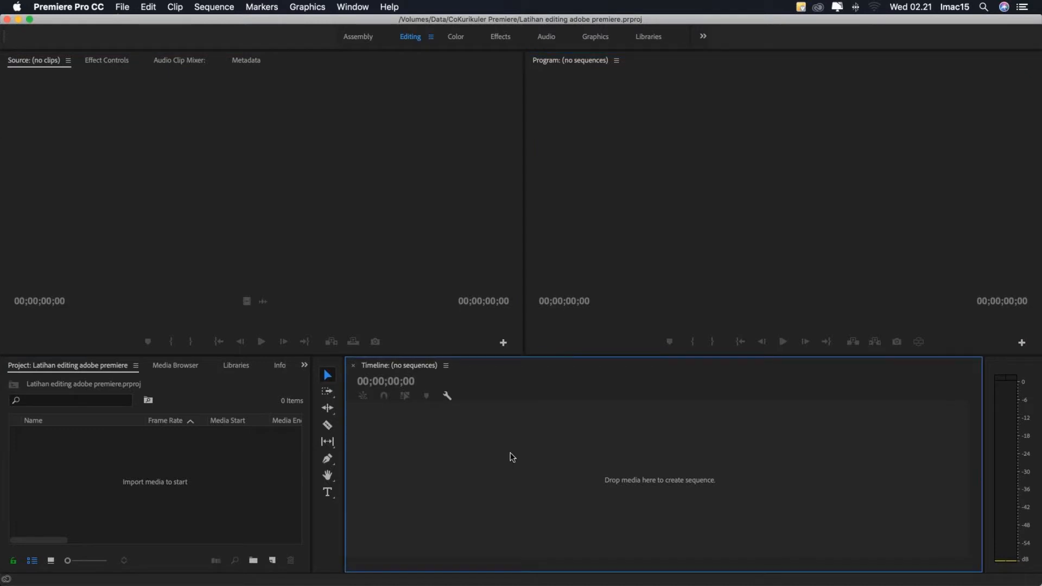
click(327, 517)
click(246, 516)
click(200, 233)
click(221, 460)
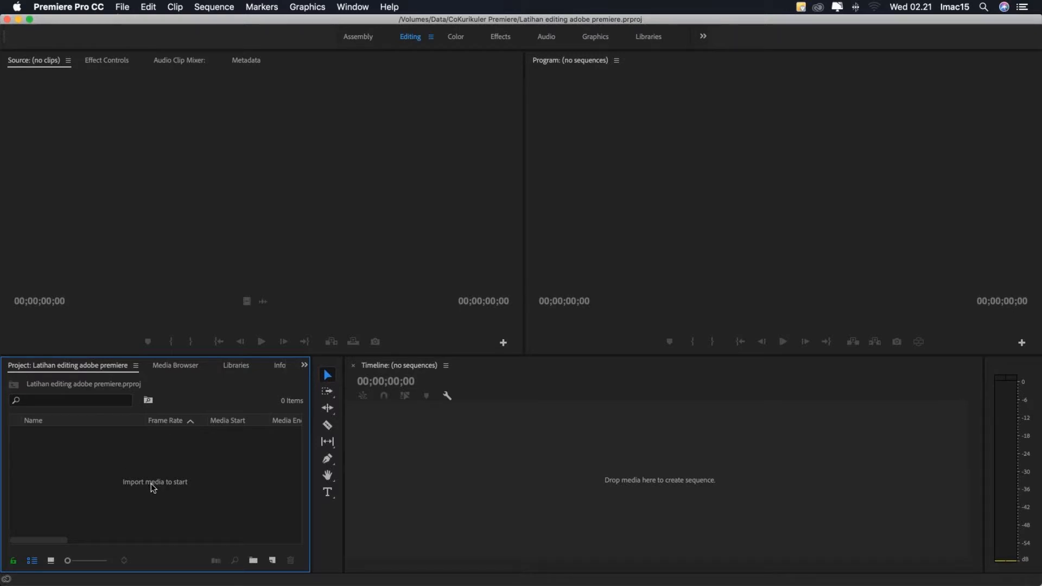
click(329, 526)
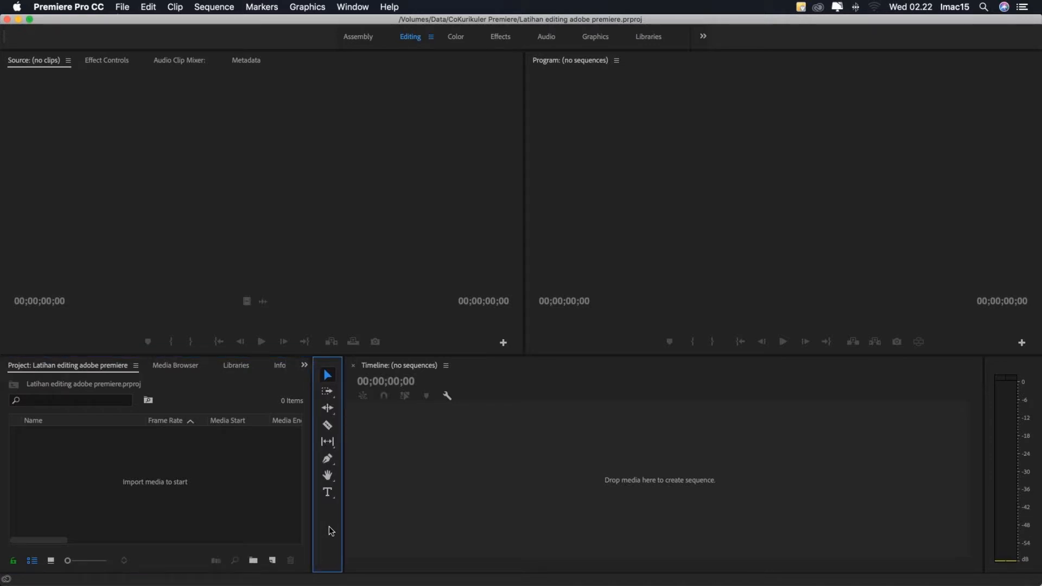
click(532, 500)
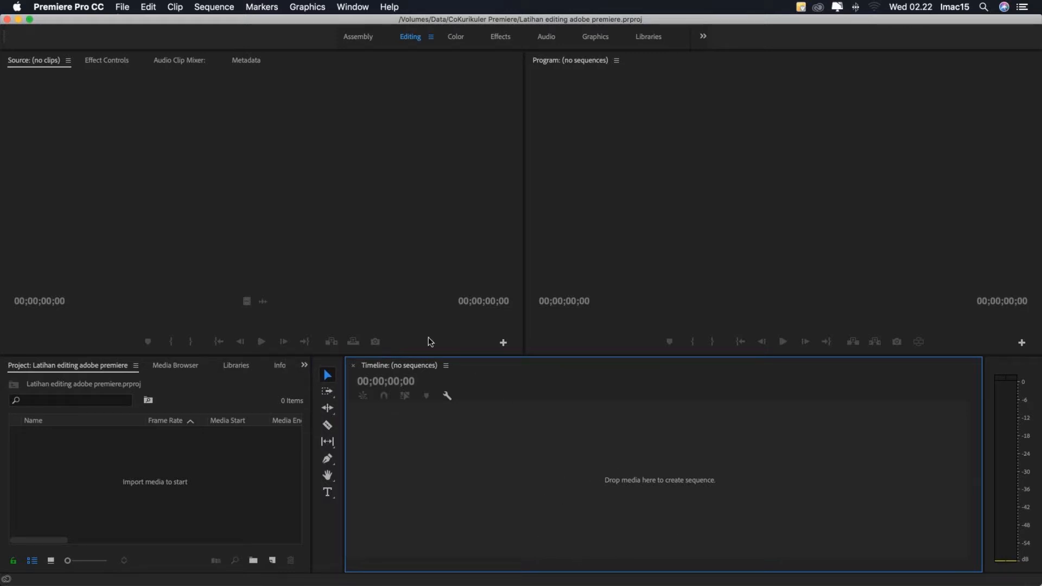
click(343, 270)
click(706, 212)
click(412, 209)
click(599, 201)
click(454, 211)
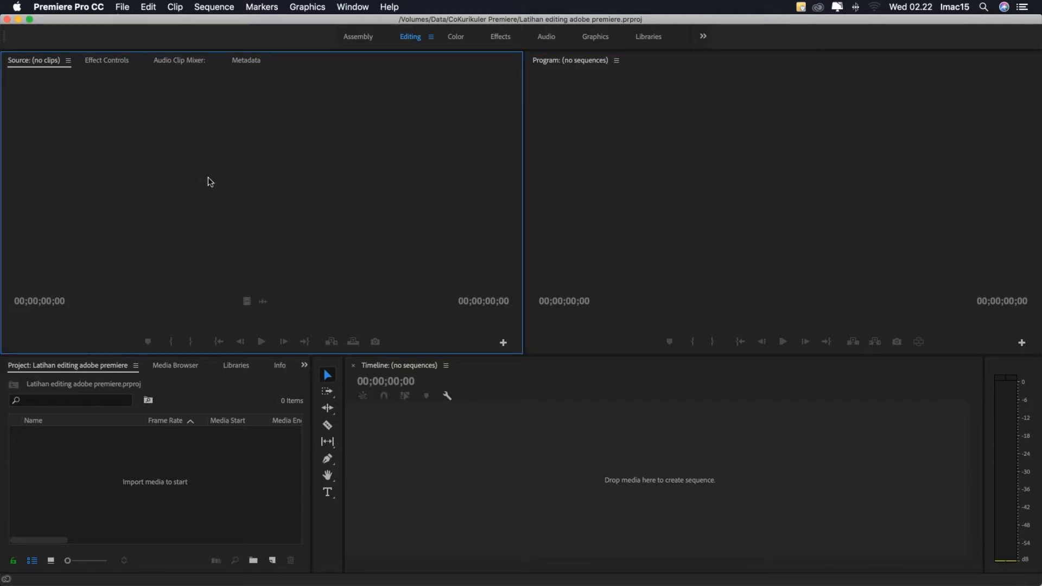
click(165, 477)
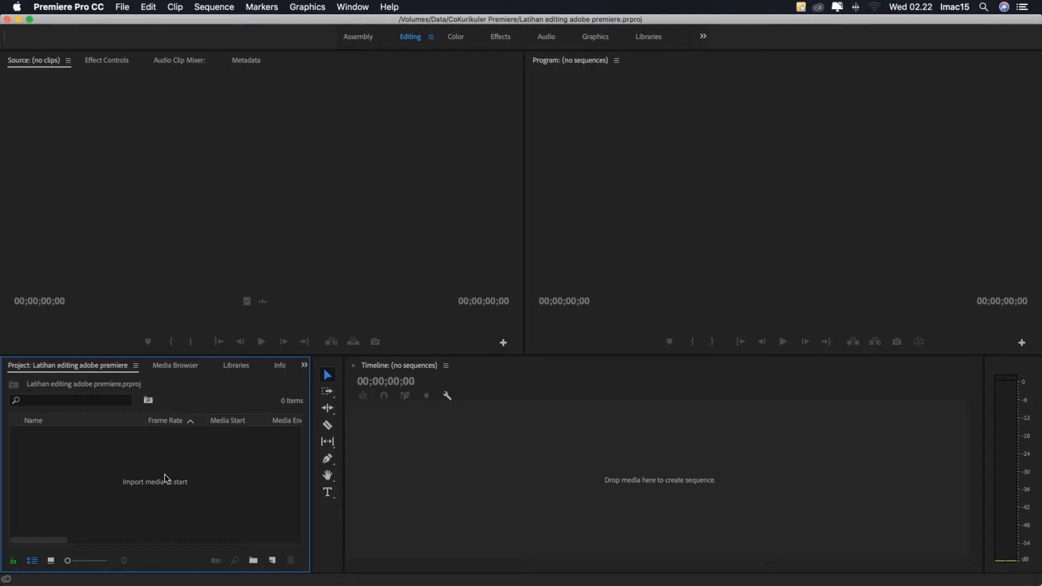
click(612, 458)
click(599, 271)
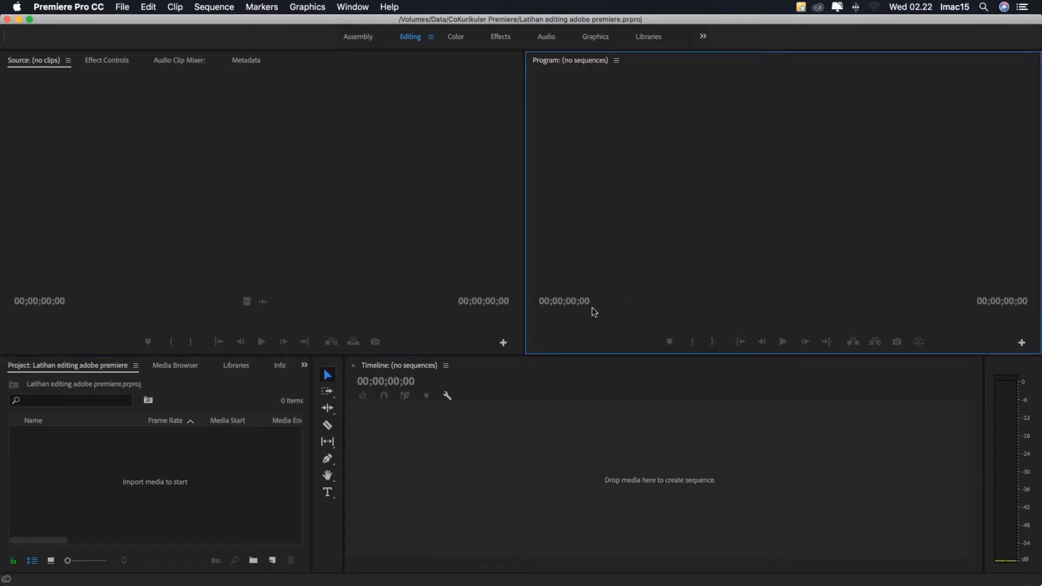
click(570, 383)
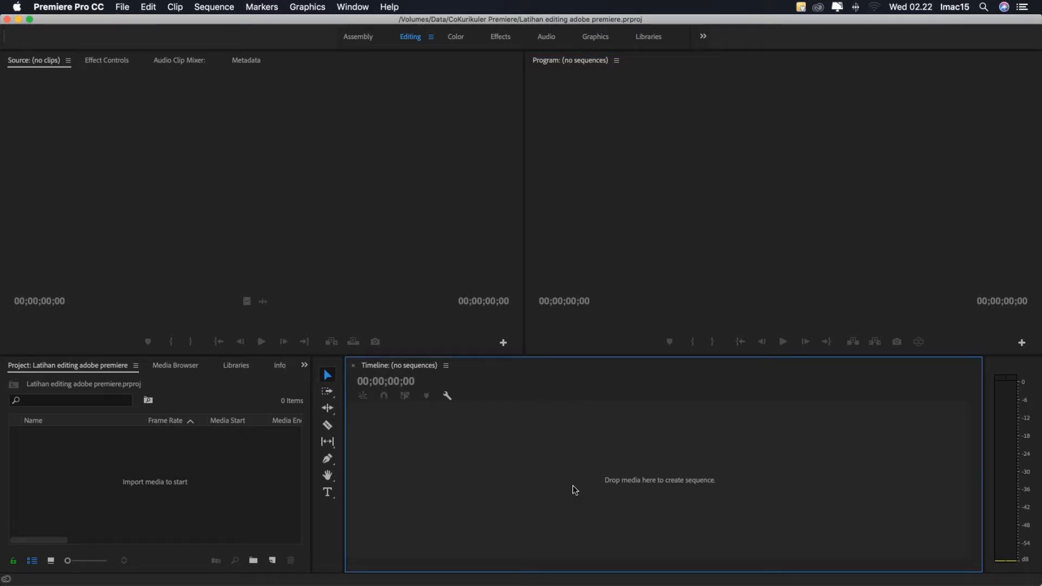
- Import AU7A4615.MOV, AU7A4616.MOV and AU7A4618.MOV from the Mixed video folder in Bahan Latihan editing
click(196, 477)
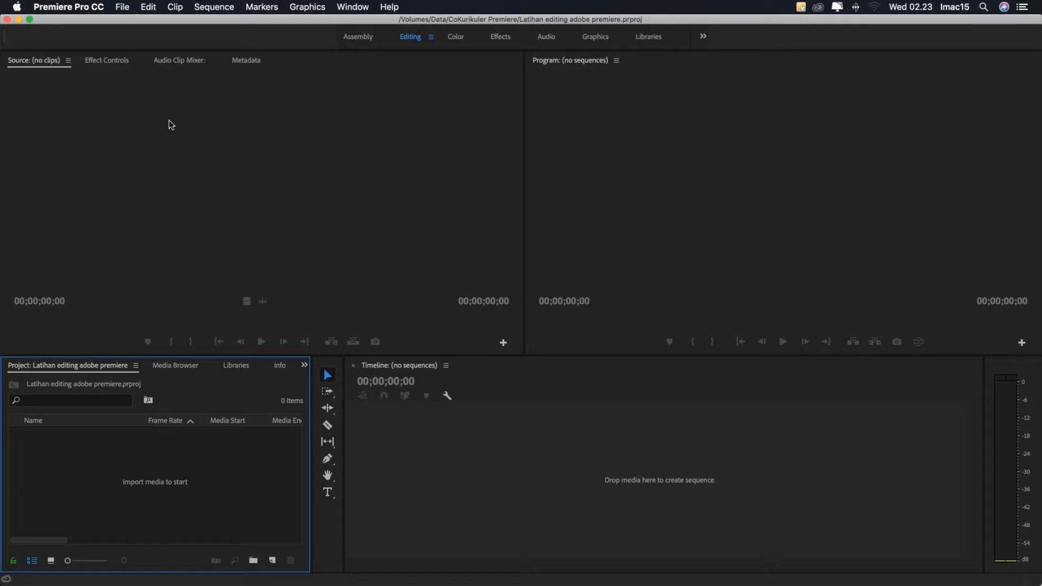
click(122, 7)
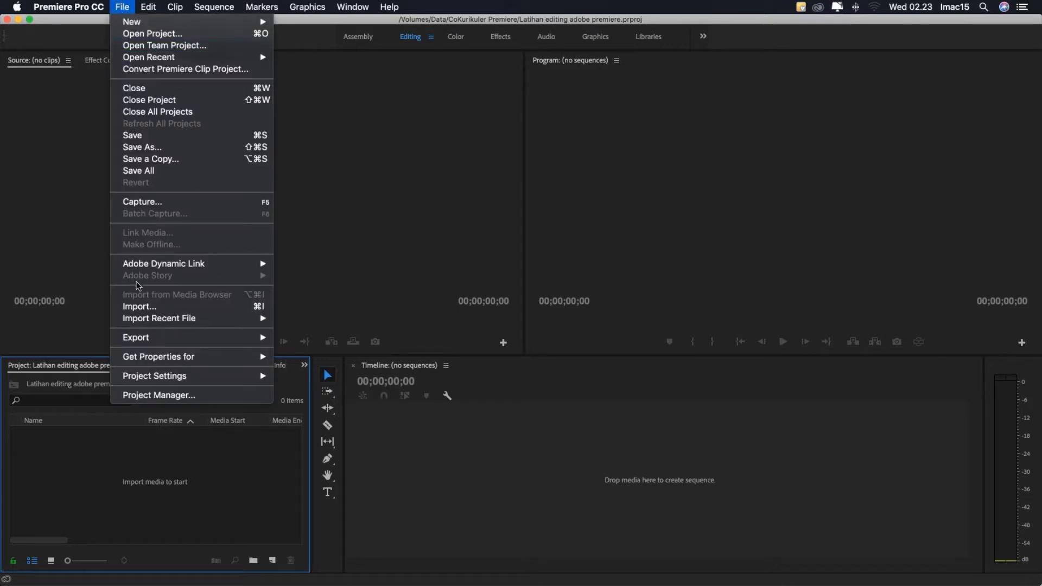
click(141, 306)
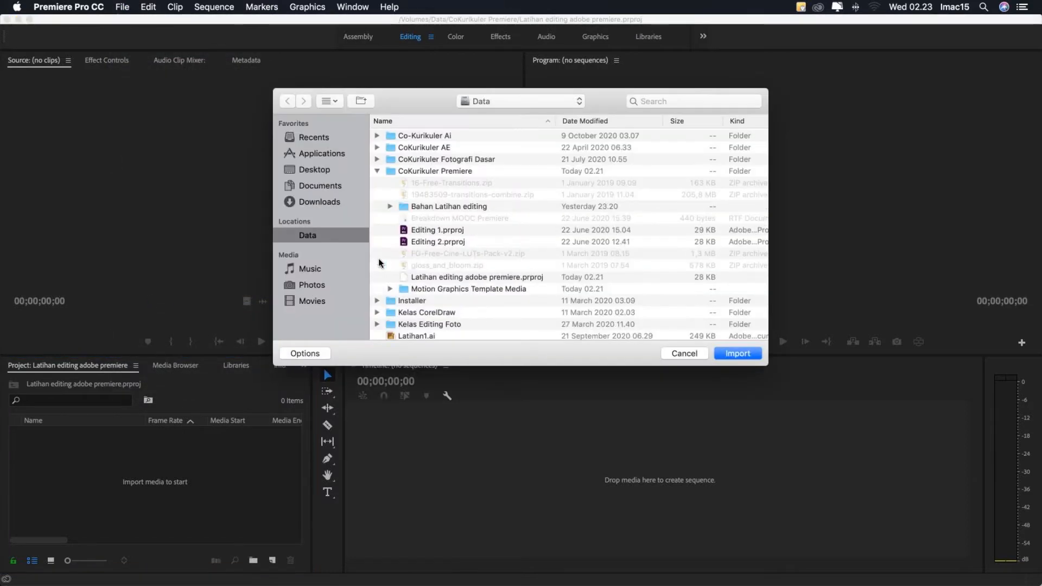
click(389, 207)
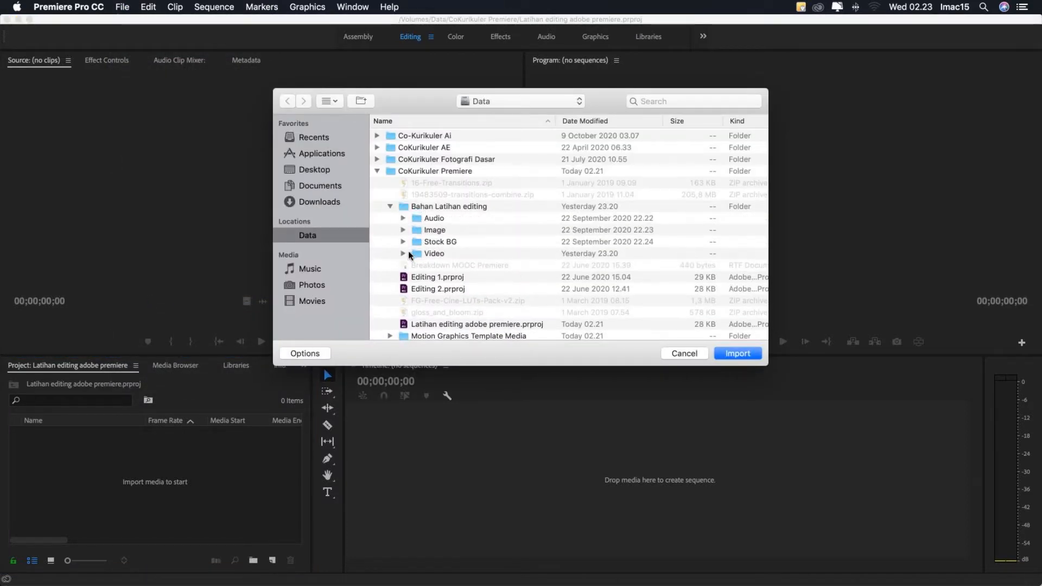
click(409, 253)
click(402, 254)
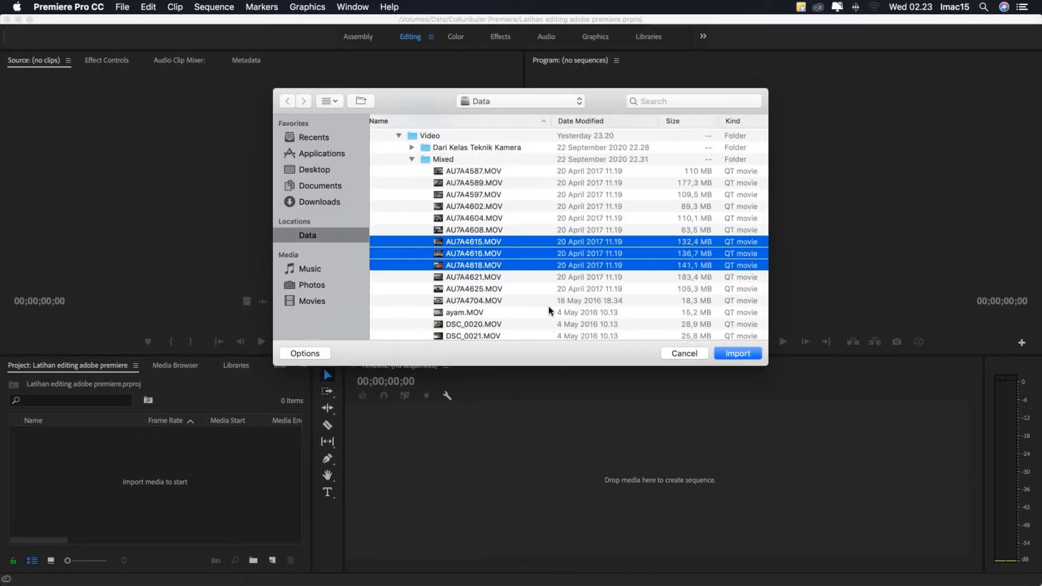
click(739, 353)
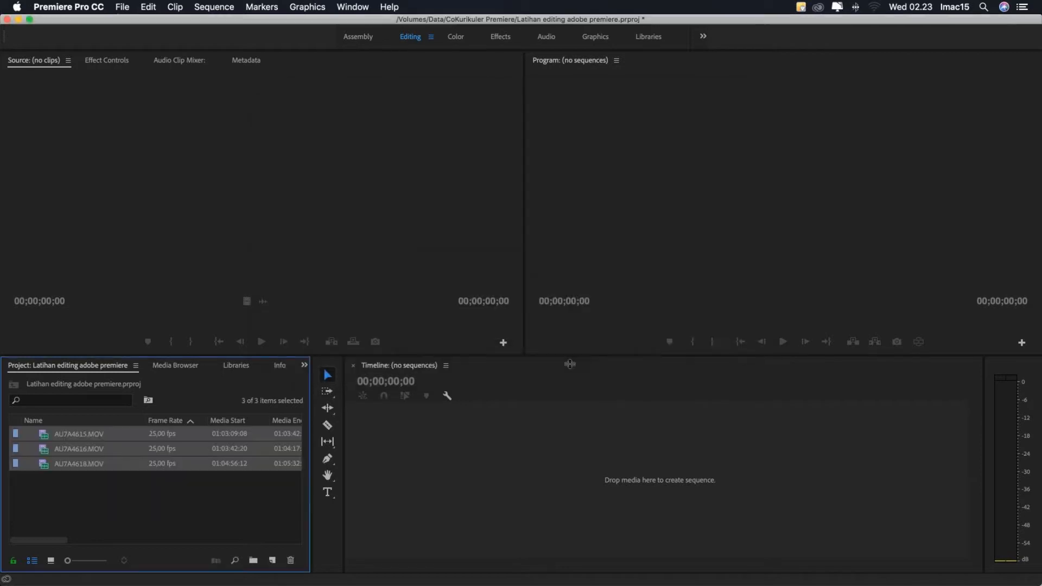
click(207, 476)
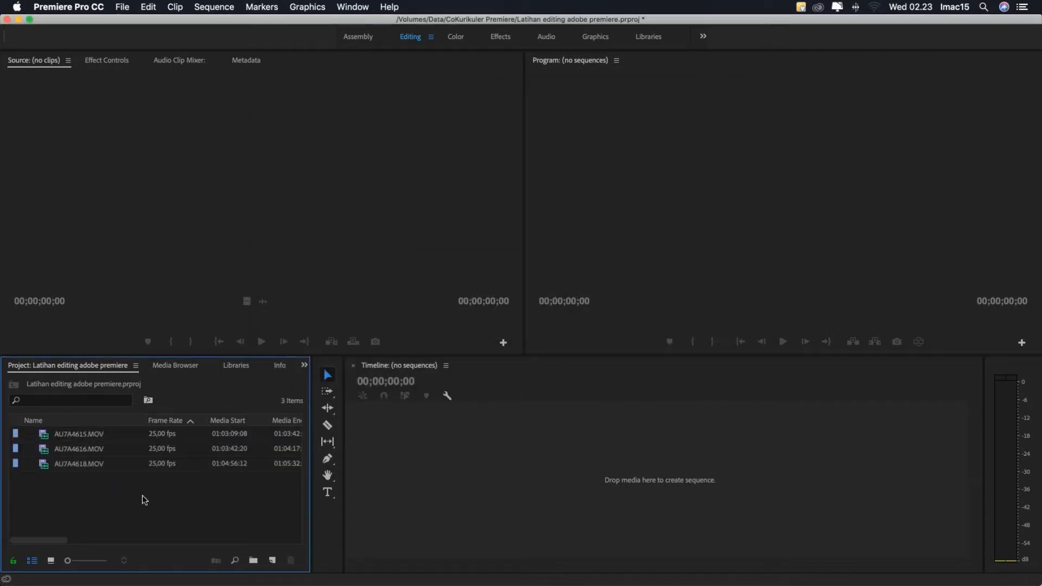
- Import the audio files 56699.mp3, 67145.mp3 and 89122.mp3 from the Backsound folder into the project
right_click(99, 496)
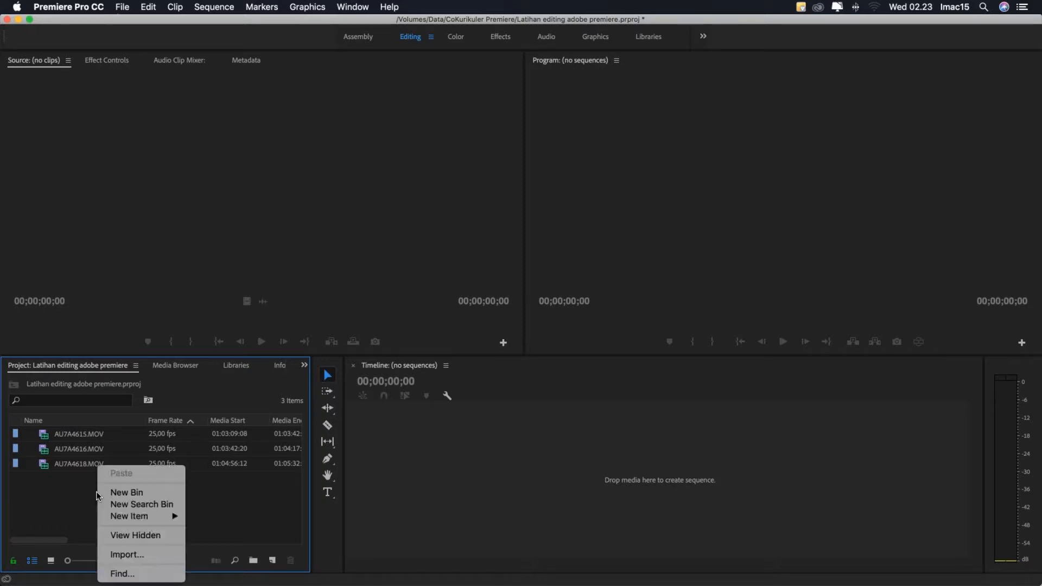
click(117, 553)
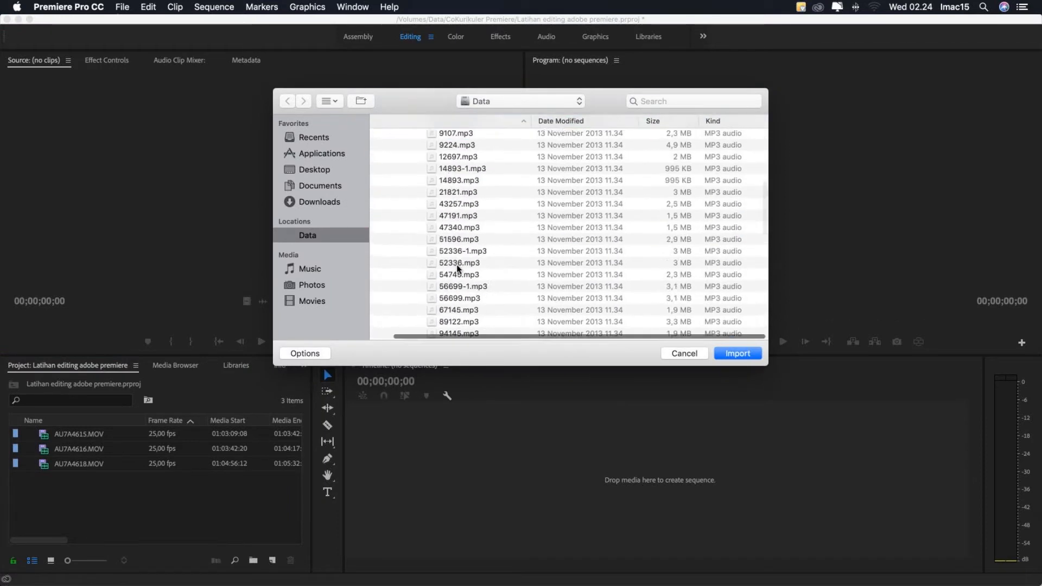
click(457, 262)
shift+click(455, 238)
key(Return)
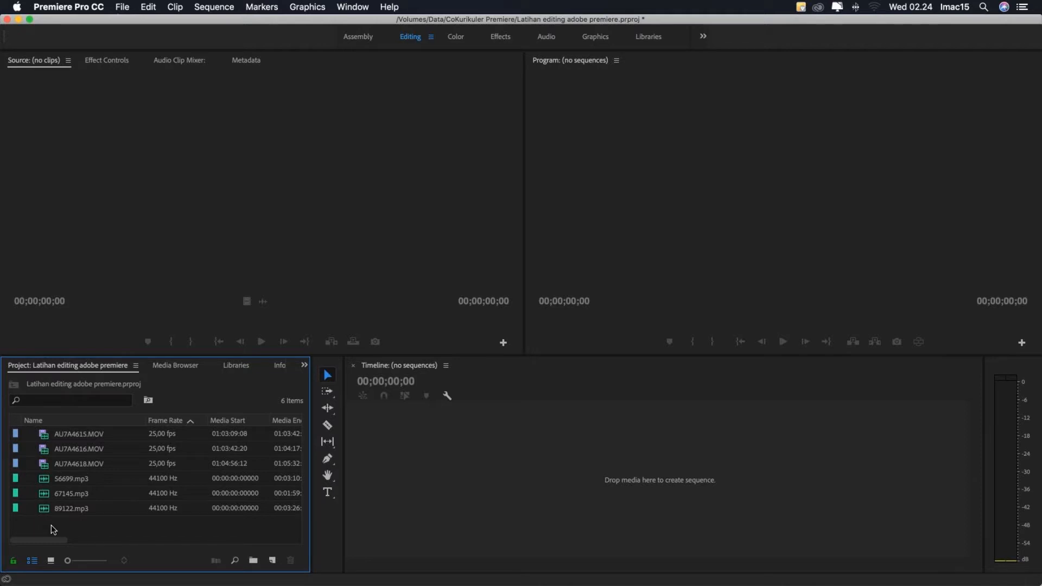
- Import logo-ugm.png from the Logo folder inside the Image folder of Bahan Latihan editing
double_click(51, 525)
click(429, 289)
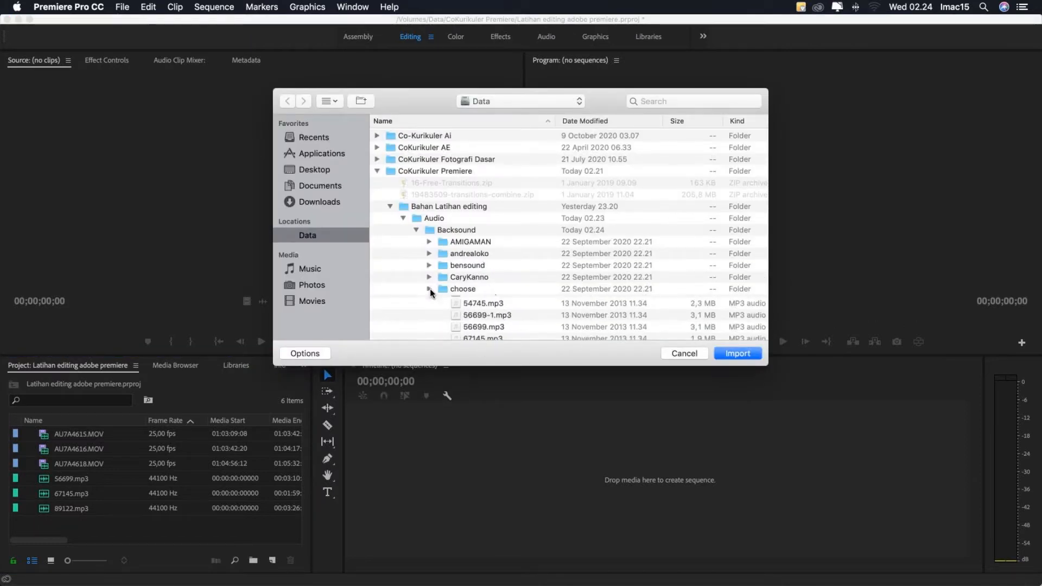
click(416, 230)
scroll(412, 230, down, 4)
click(399, 165)
click(399, 177)
click(411, 271)
click(450, 318)
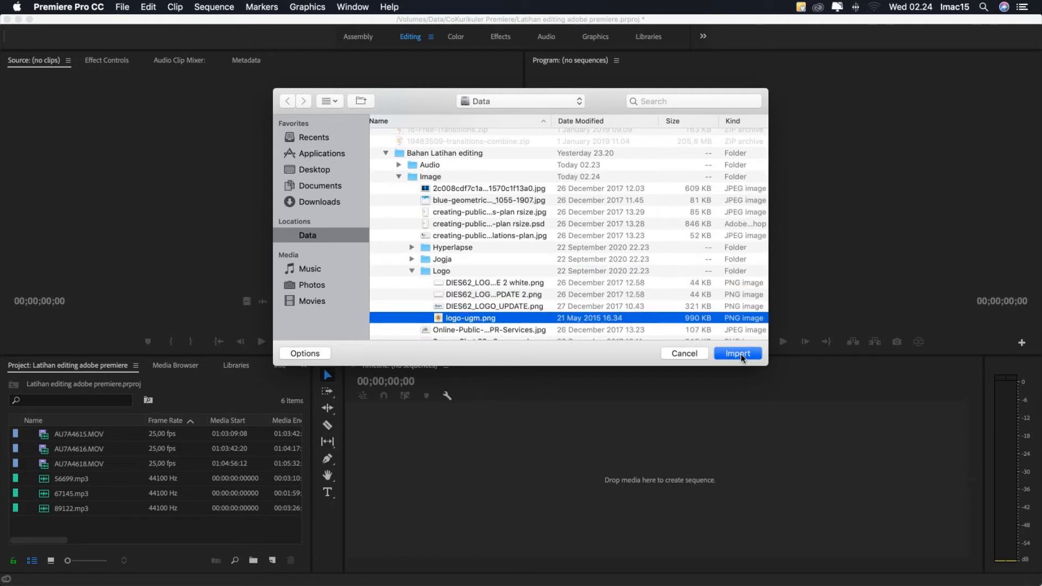
click(739, 354)
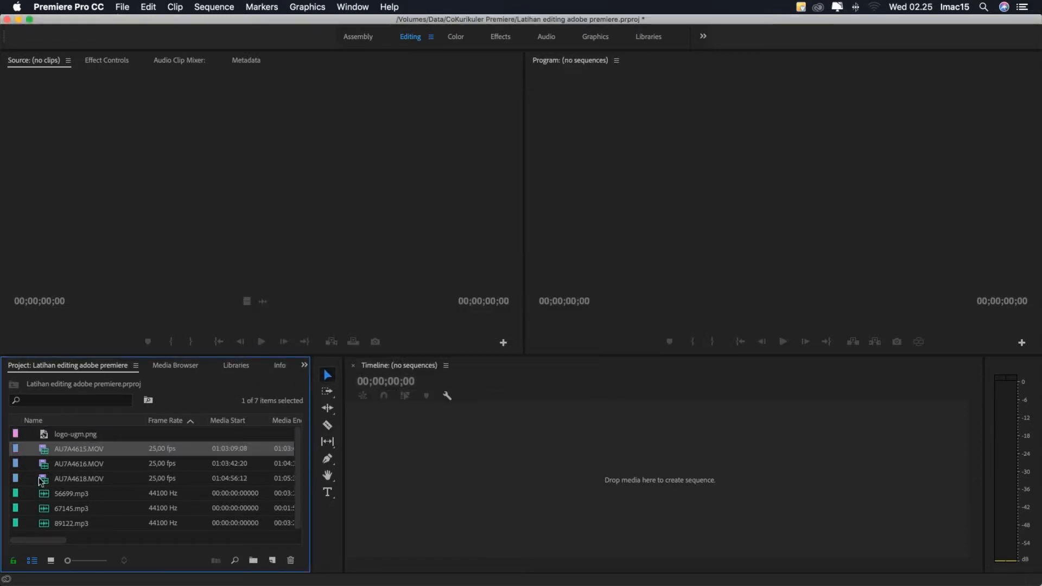
- Display the project's media as thumbnails in icon view and look through the imported video, audio and image items
click(32, 447)
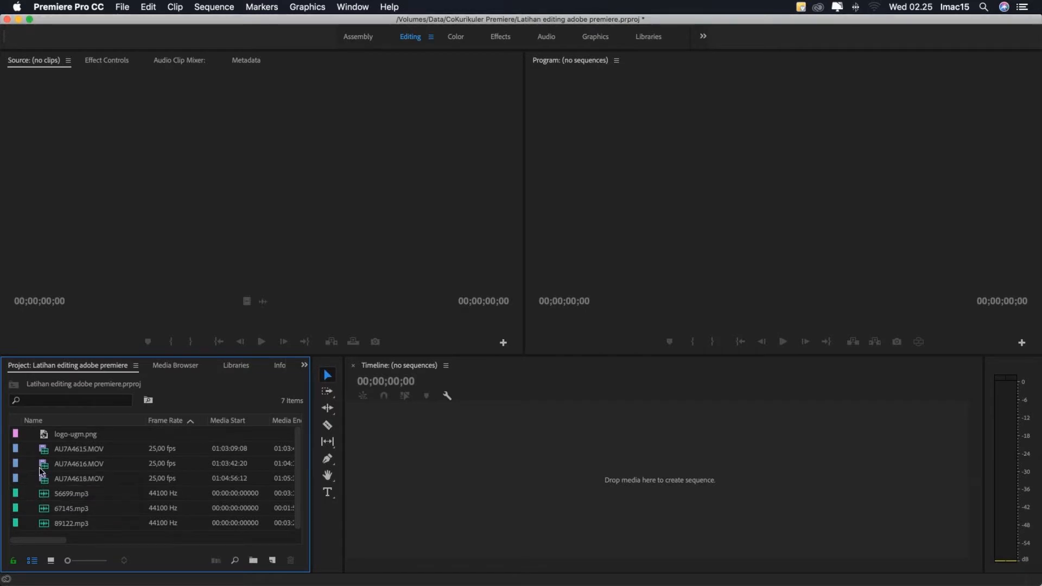
click(50, 561)
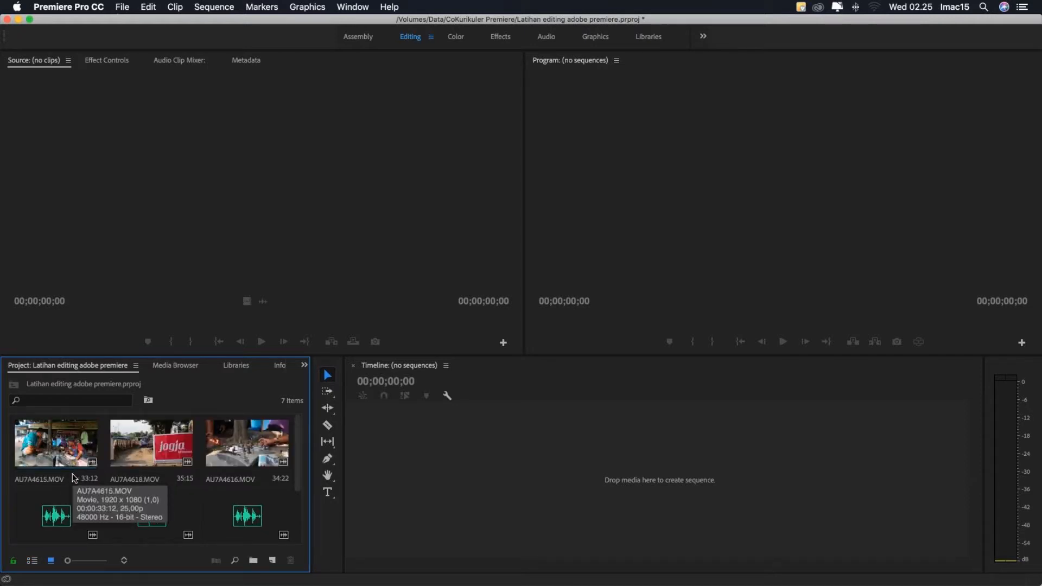
scroll(74, 477, down, 3)
scroll(62, 461, up, 3)
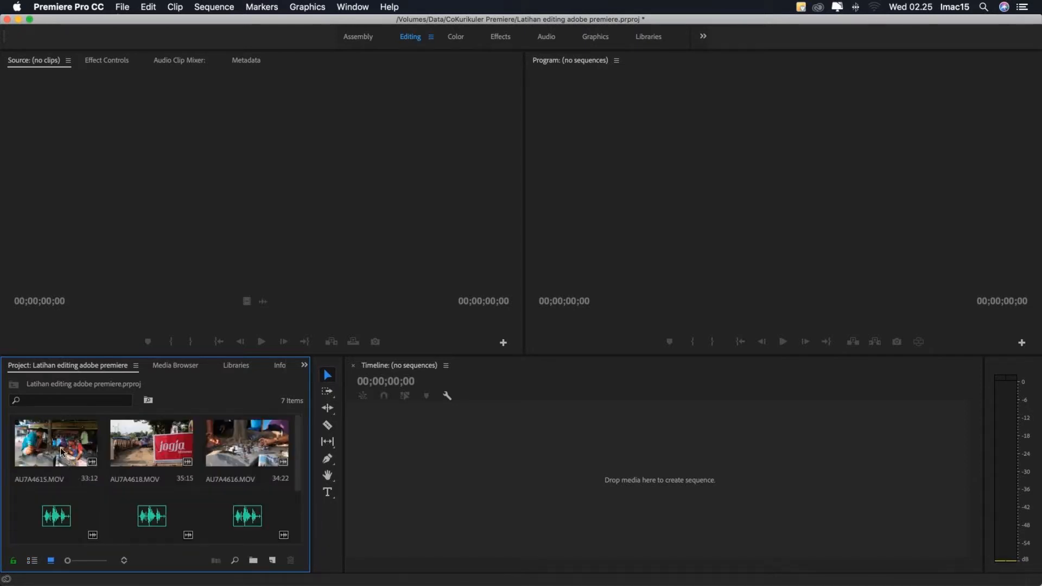
scroll(227, 483, down, 3)
click(30, 496)
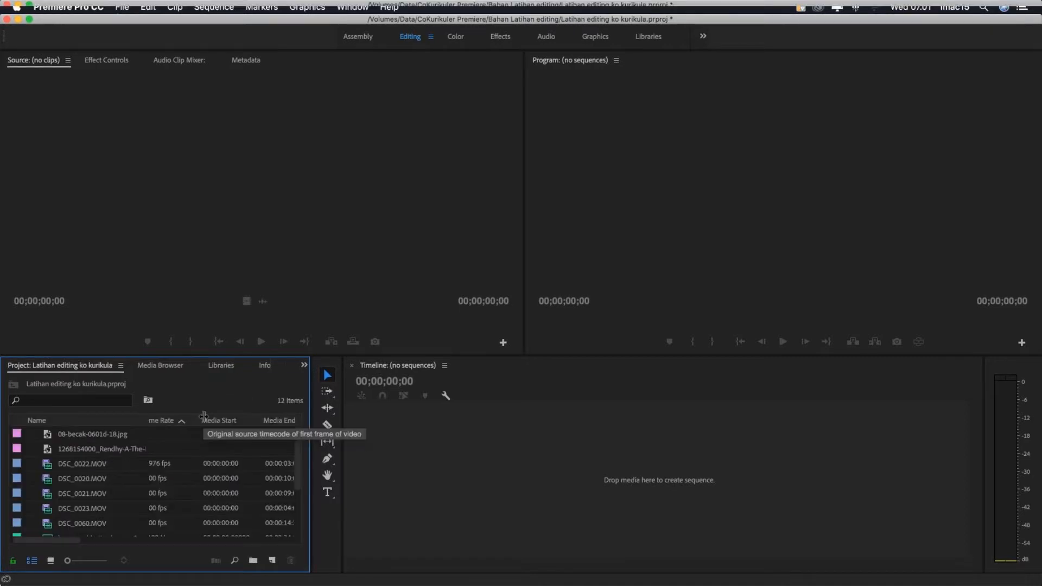
- Switch to Finder and open the Stock BG folder inside the CoKurikuler Premiere materials on the Data drive
mouse_move(236, 580)
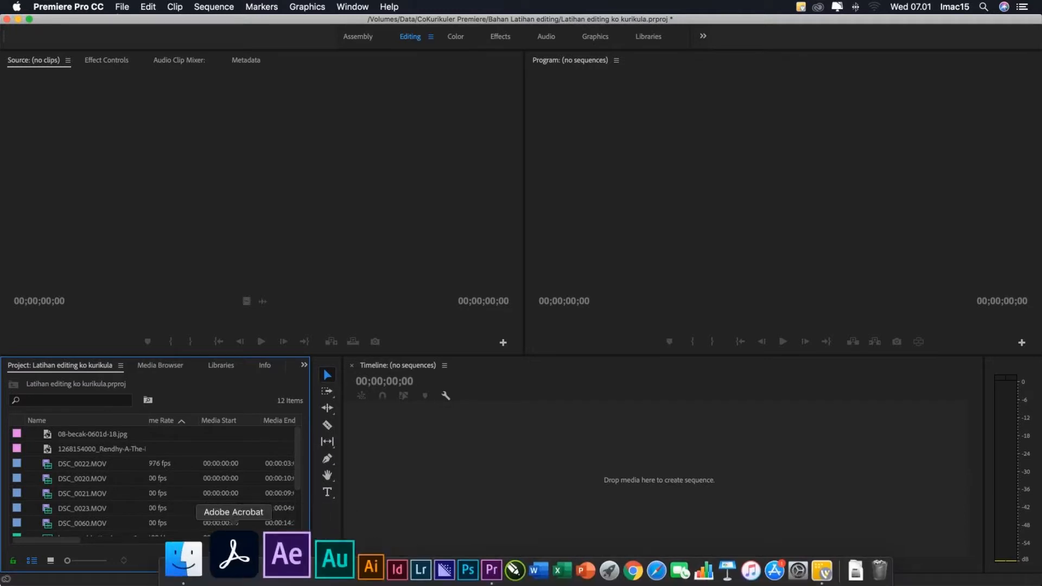
click(224, 553)
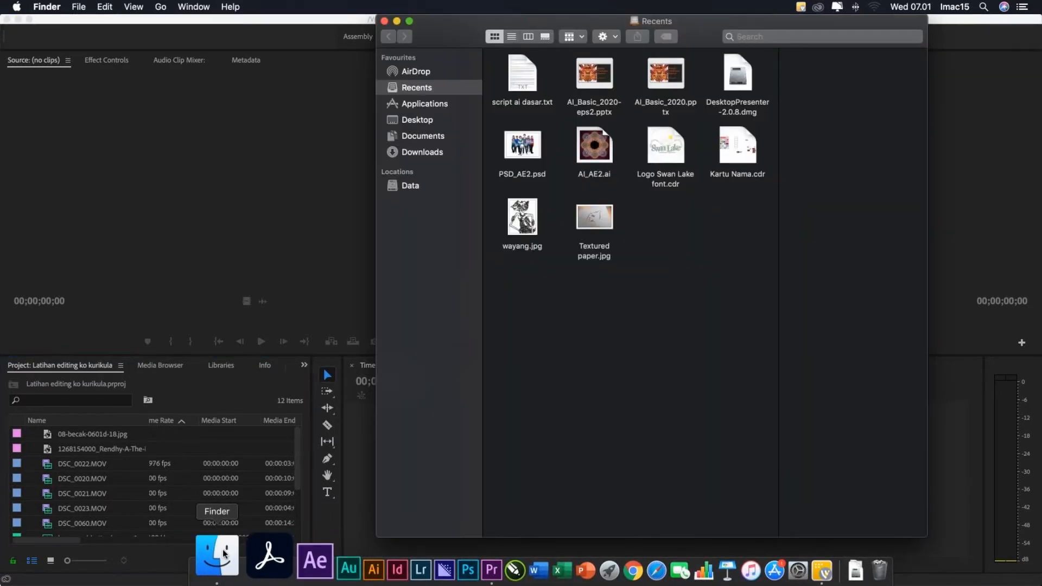
click(405, 185)
click(739, 92)
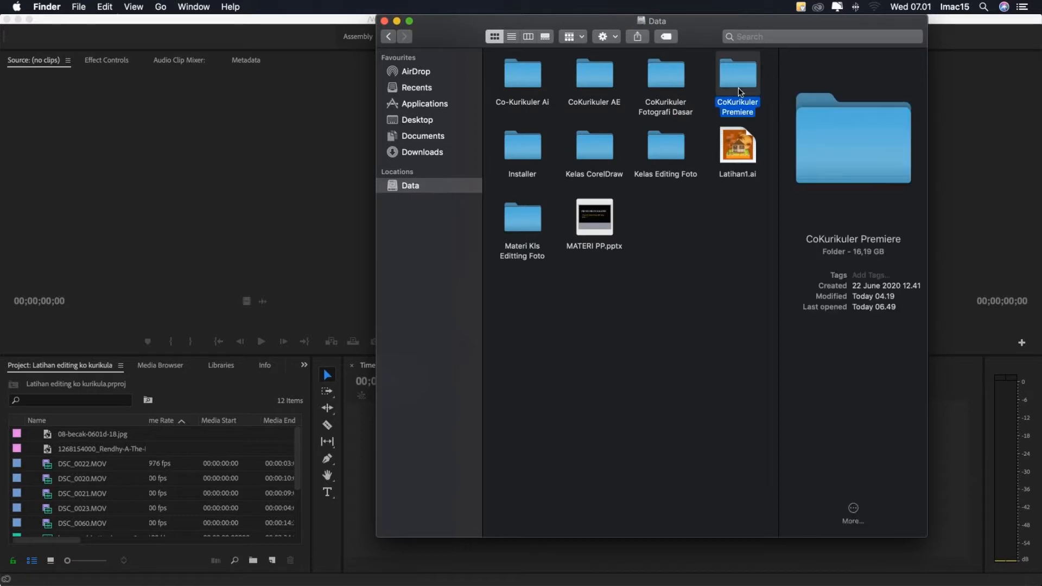
double_click(738, 112)
double_click(658, 91)
double_click(658, 89)
click(727, 288)
- Import Design_08_SD.mov, Design_13_SD.mov and Design_14_SD.mov from the Stock BG folder into the Premiere Pro project
click(521, 214)
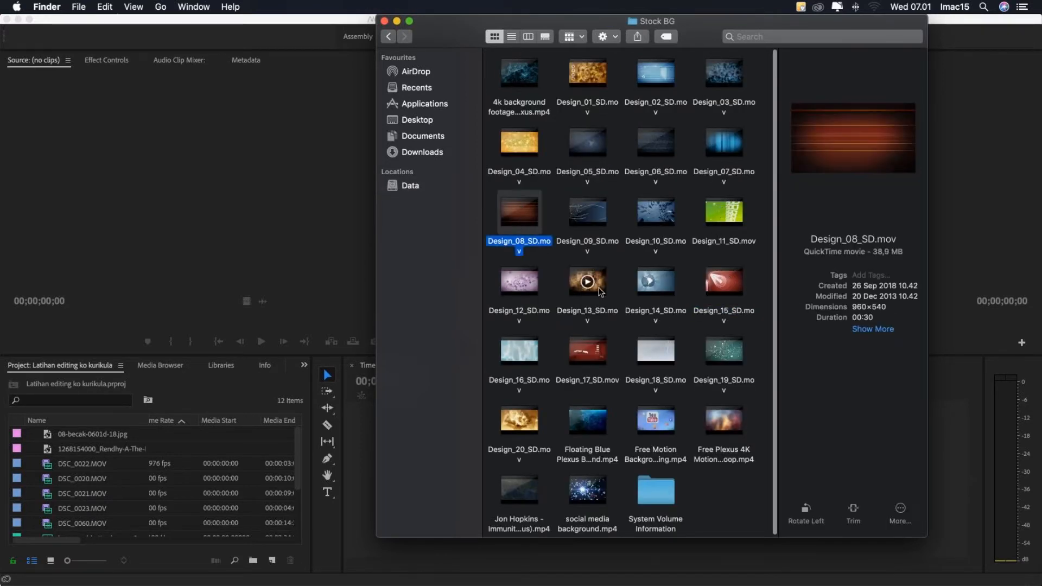
super+click(588, 281)
super+click(656, 281)
drag(531, 208, 110, 443)
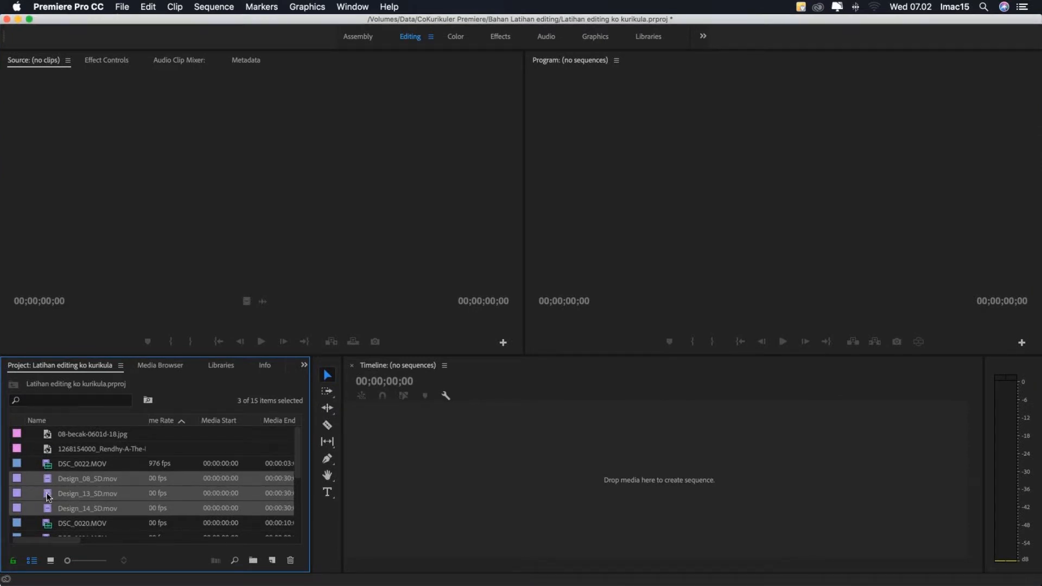
click(34, 468)
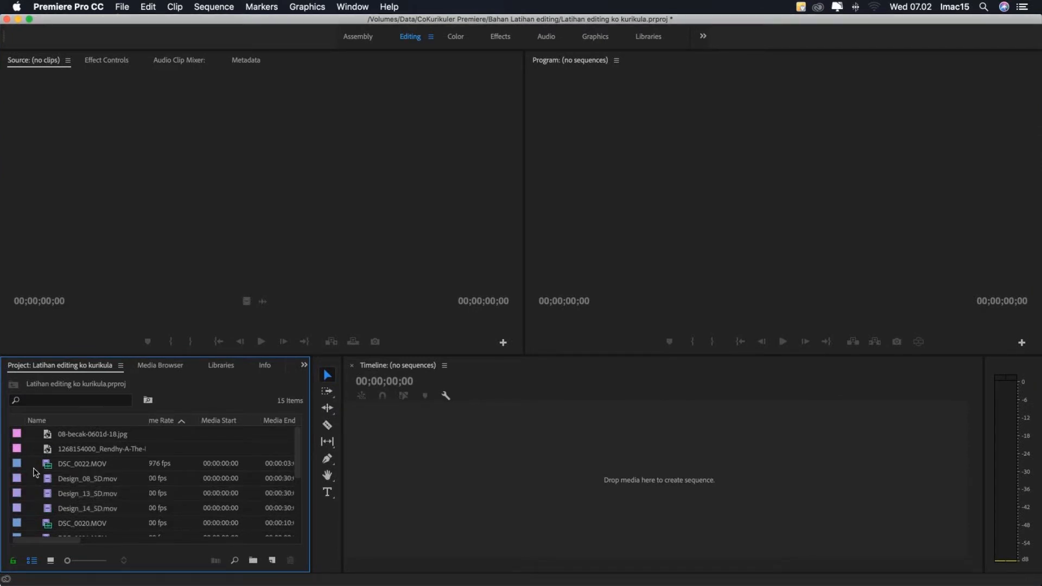
- Look through the project's full media list to identify the image, video and audio items by type
scroll(34, 472, down, 5)
scroll(34, 470, up, 5)
scroll(36, 467, down, 5)
scroll(34, 468, up, 5)
scroll(34, 468, down, 5)
scroll(35, 468, right, 1)
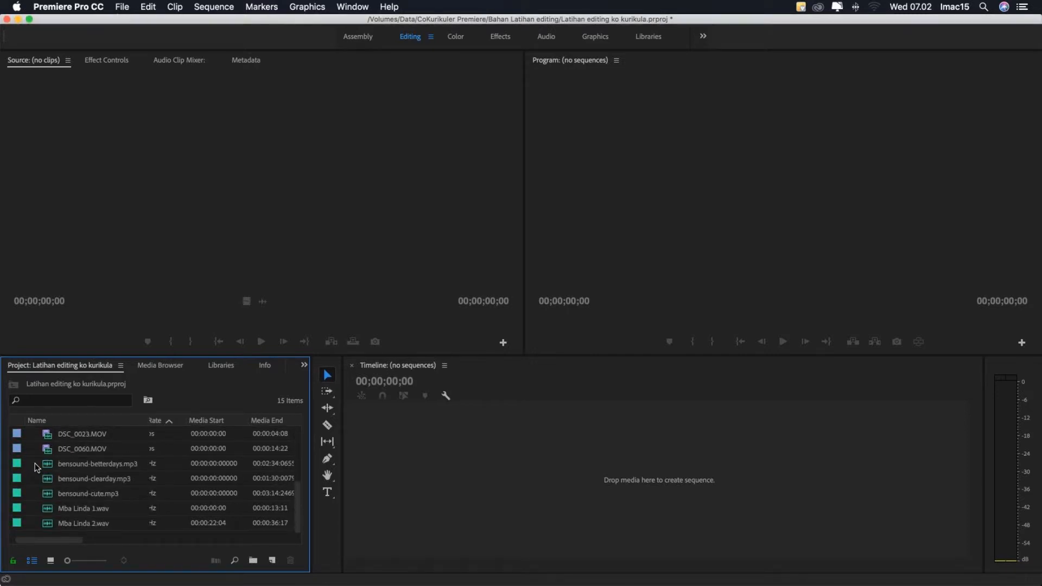
scroll(35, 462, up, 5)
scroll(35, 462, down, 5)
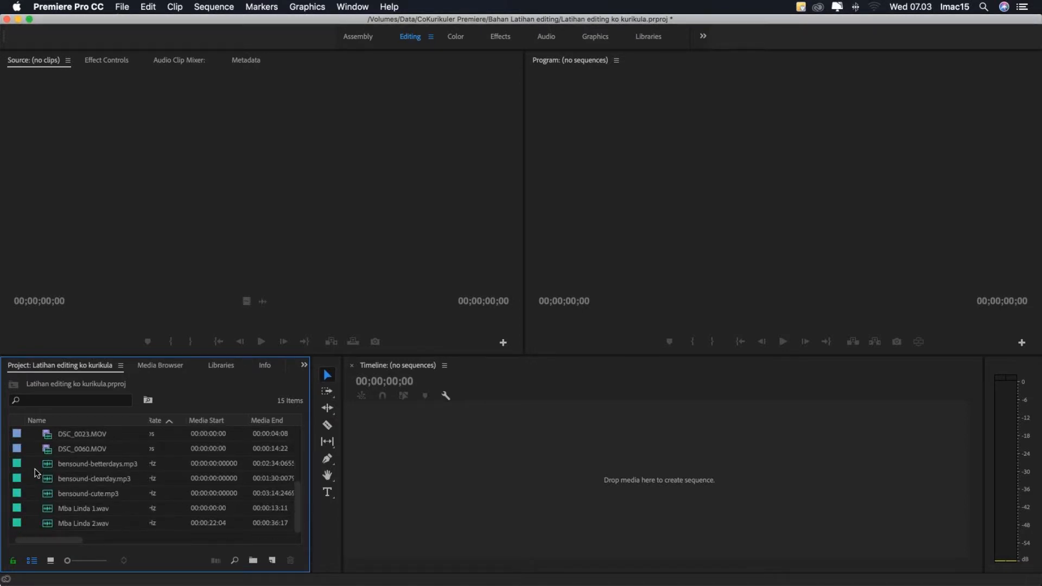
scroll(35, 469, up, 5)
scroll(35, 473, down, 5)
- Examine the project's audio files one by one, from bensound-betterdays.mp3 to the last WAV recording
click(47, 467)
click(39, 484)
click(48, 499)
click(45, 511)
click(46, 519)
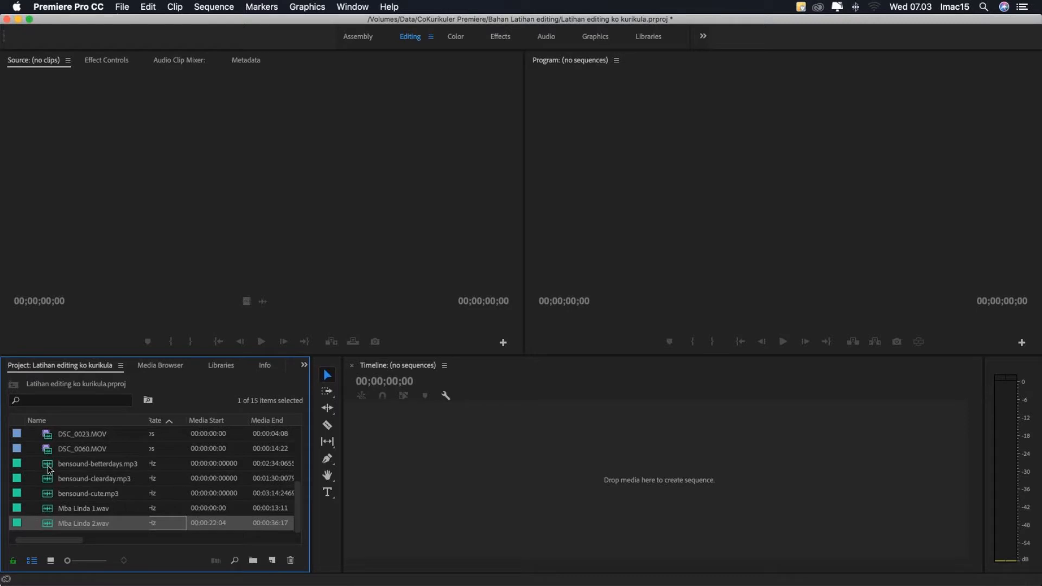
click(49, 470)
click(49, 482)
click(47, 496)
click(45, 512)
click(47, 524)
click(47, 509)
click(45, 494)
click(46, 480)
click(46, 464)
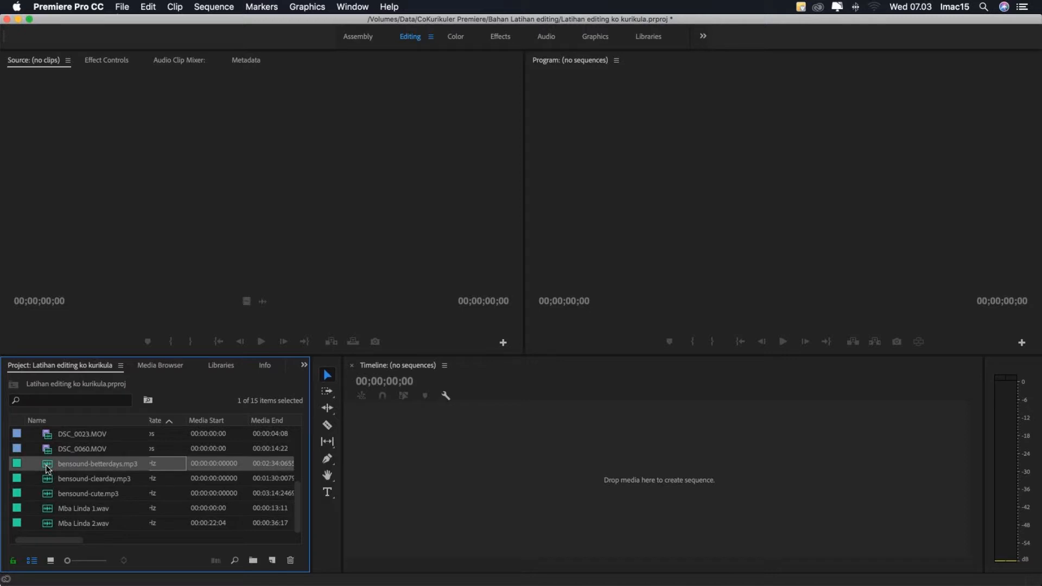
click(47, 480)
click(47, 495)
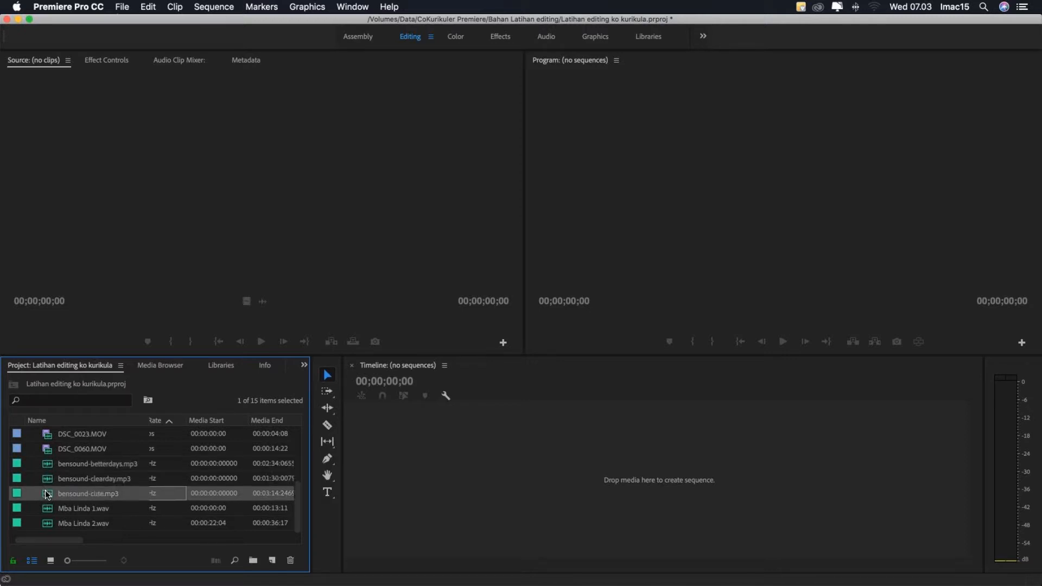
click(46, 510)
click(47, 523)
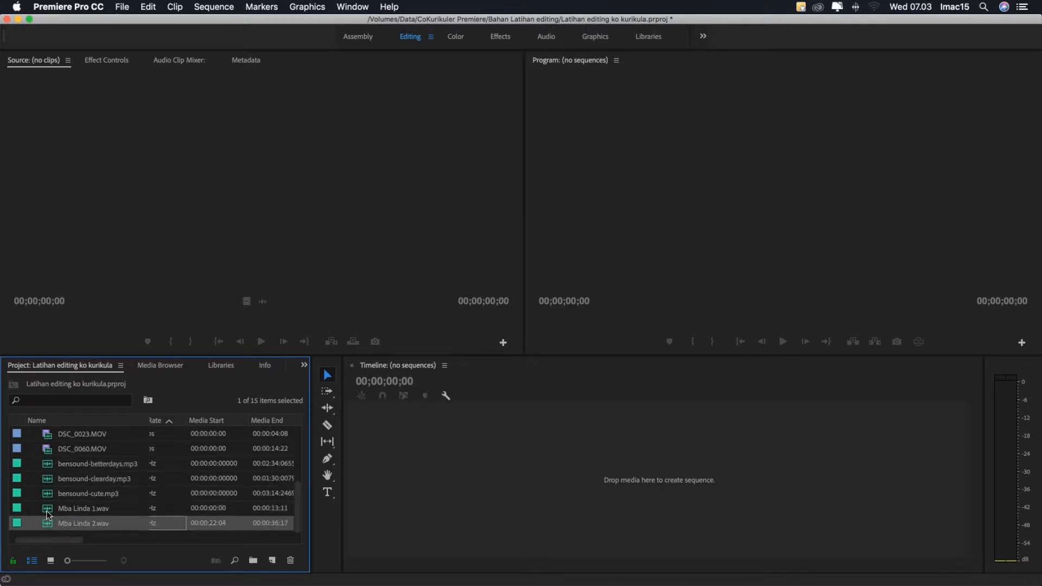
click(47, 466)
click(34, 480)
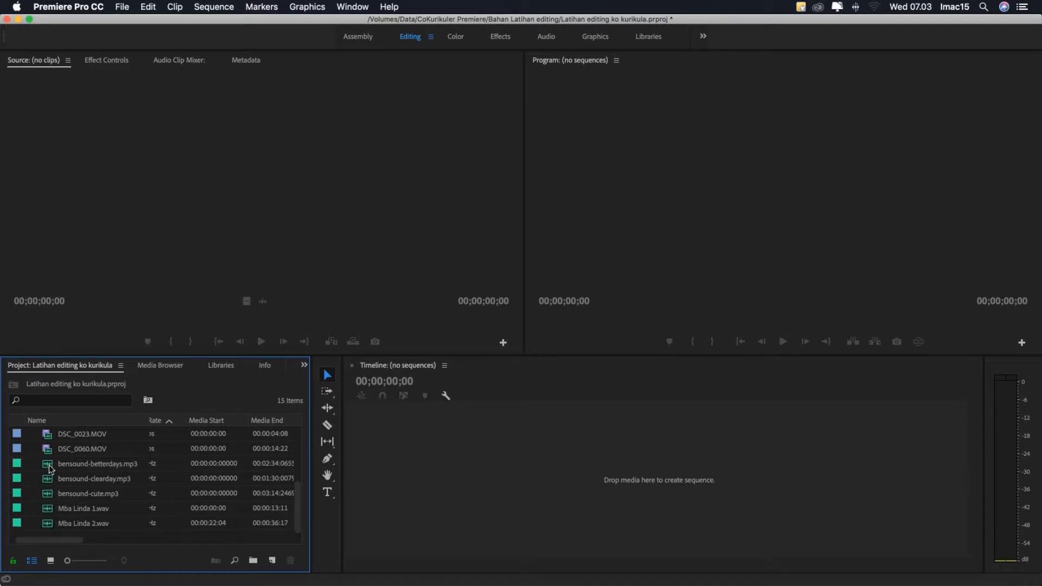
click(46, 473)
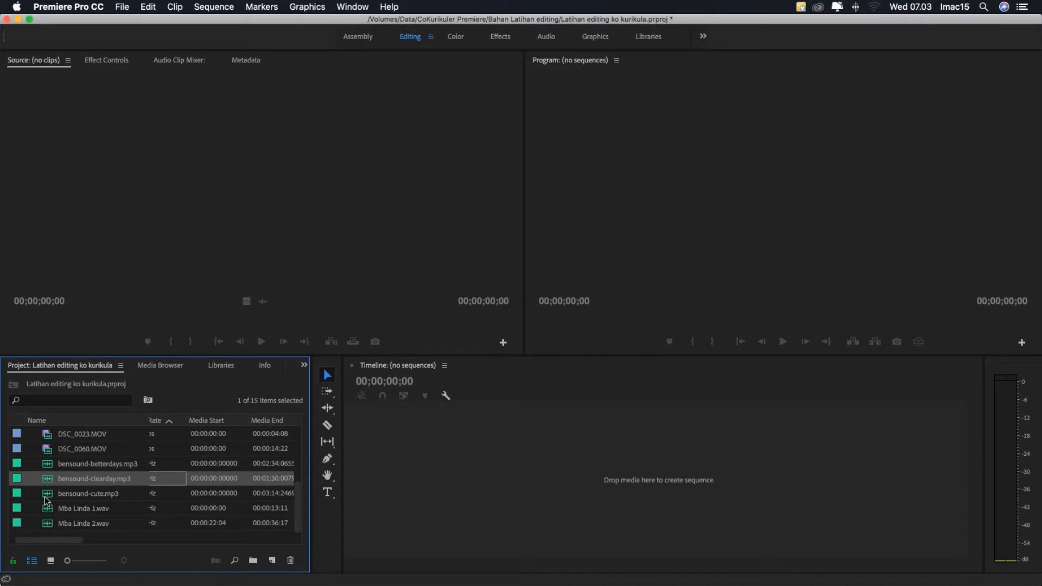
click(48, 495)
click(47, 510)
click(46, 524)
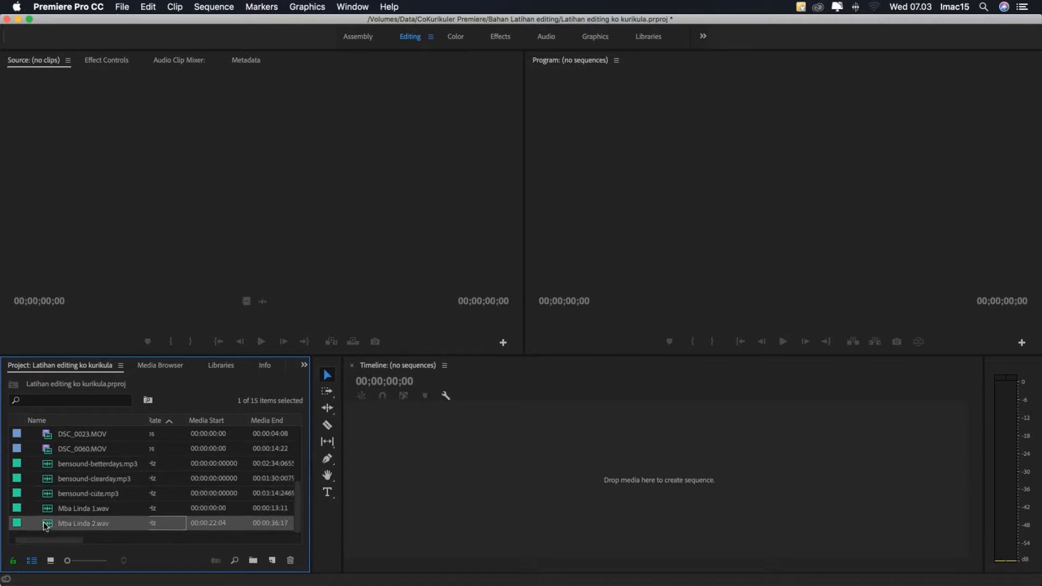
- Group the three bensound MP3 files and the two WAV recordings into a new bin
click(48, 466)
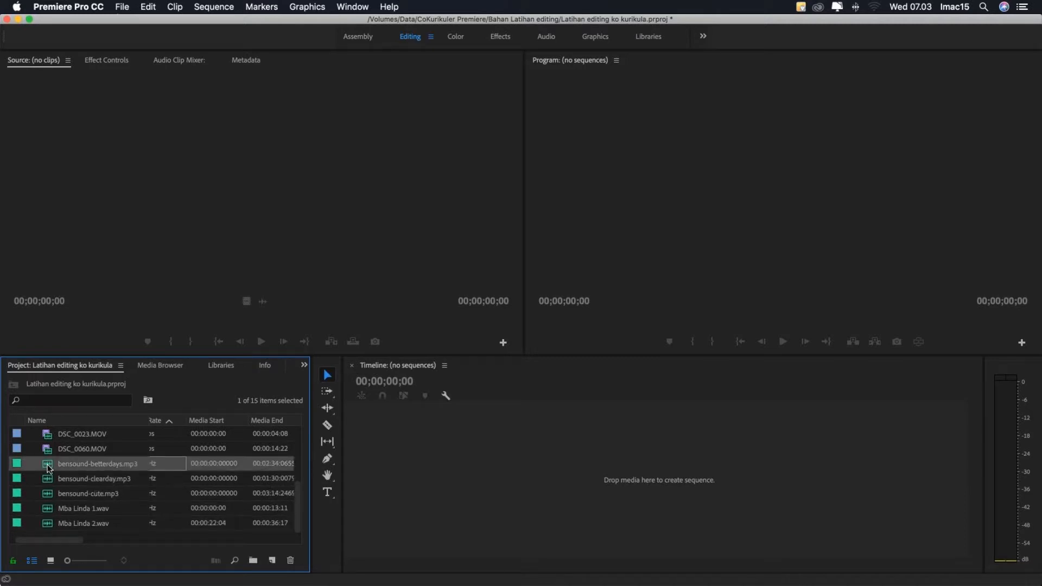
shift+click(49, 524)
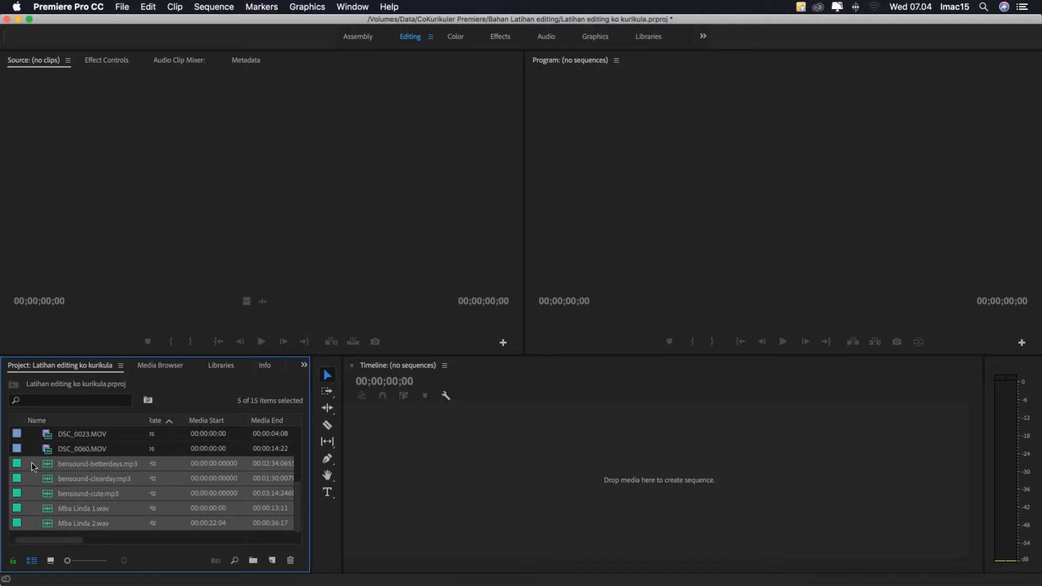
click(32, 463)
shift+click(45, 526)
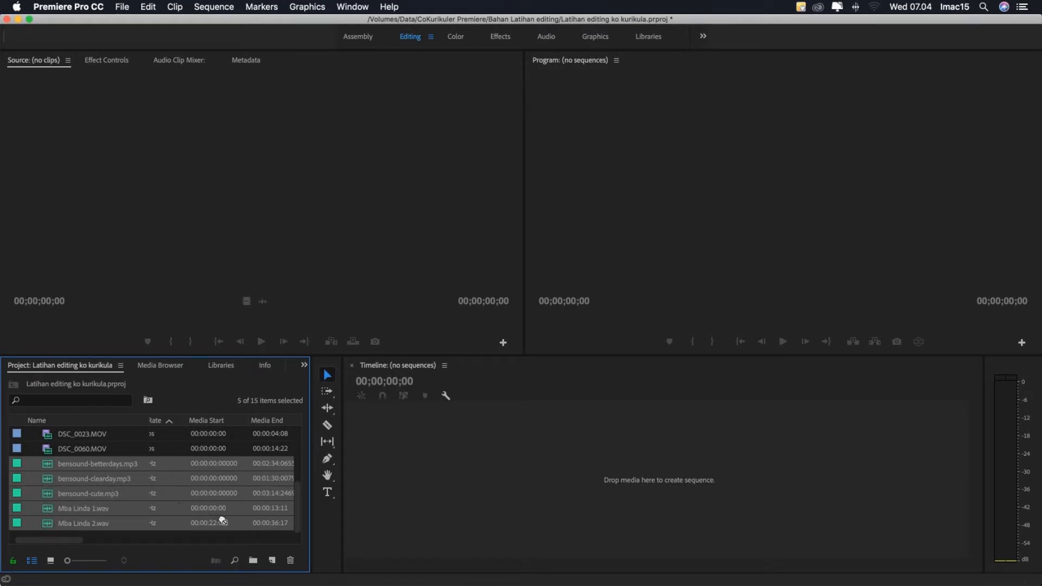
click(252, 561)
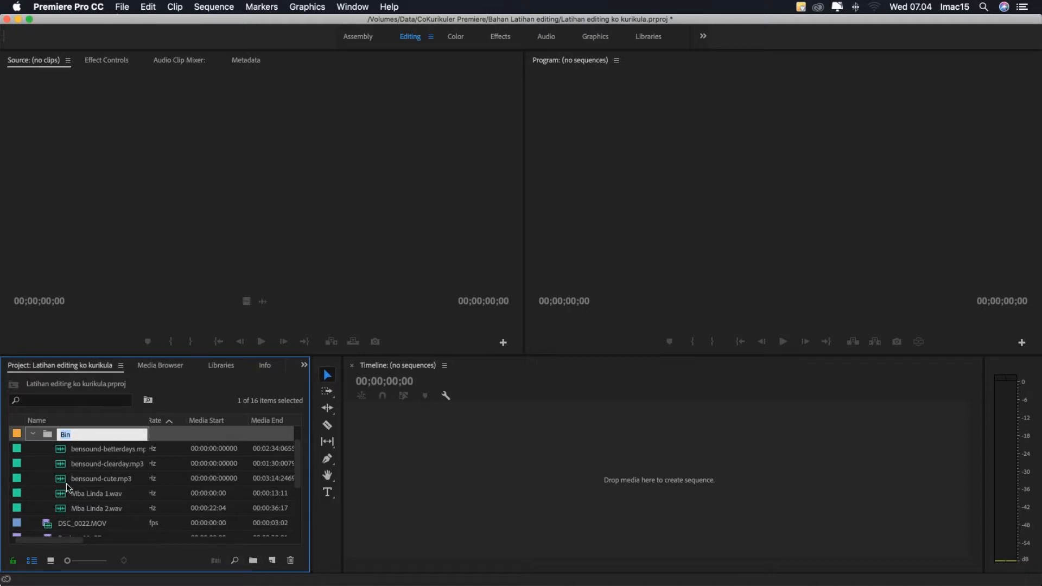
- Rename the new bin holding the audio files to Audio
scroll(75, 440, down, 1)
scroll(75, 452, down, 5)
scroll(74, 454, up, 8)
click(62, 465)
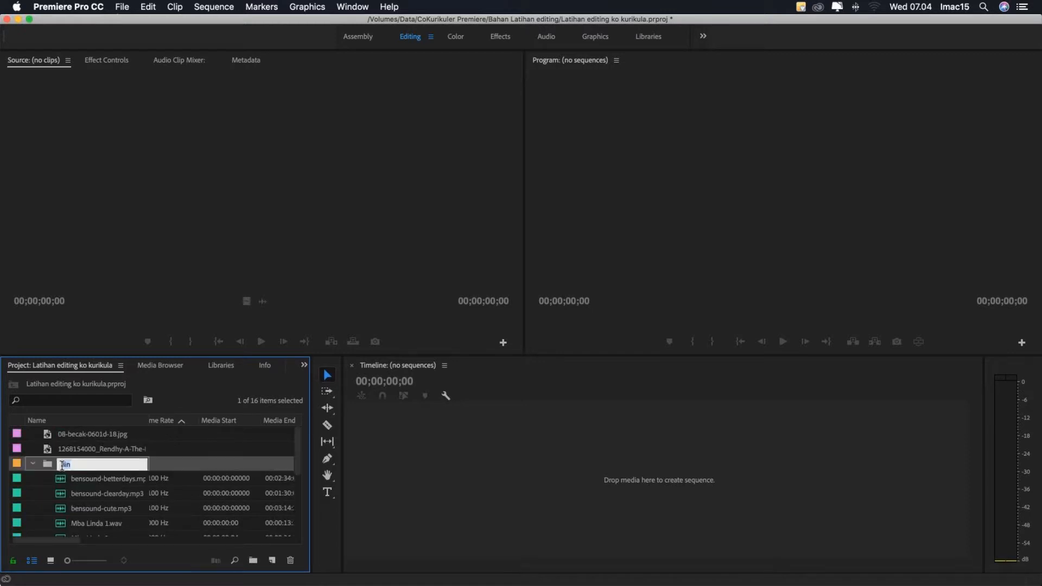
click(80, 465)
drag(89, 464, 41, 468)
click(48, 468)
click(63, 468)
click(54, 468)
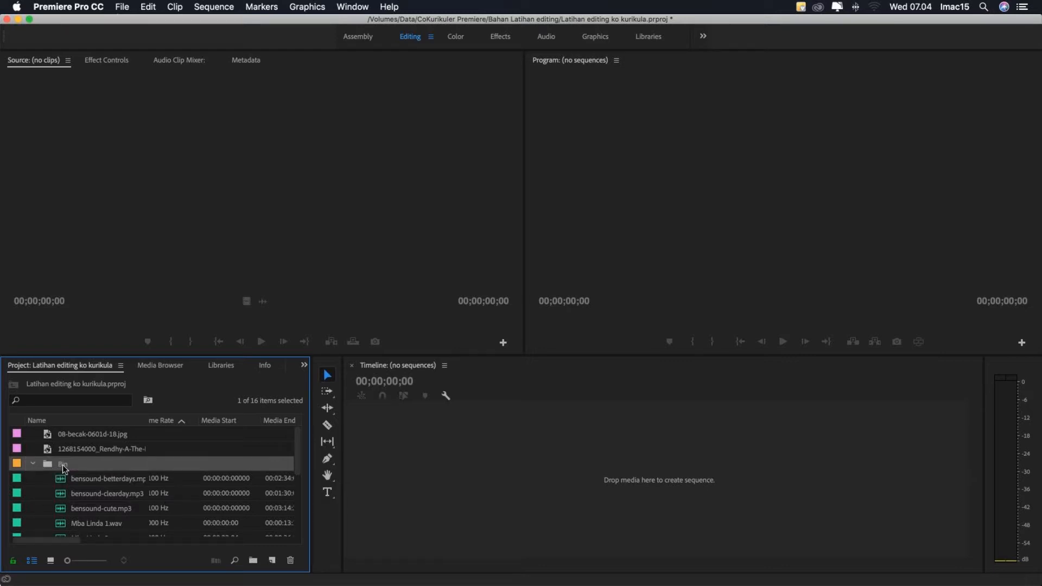
click(63, 468)
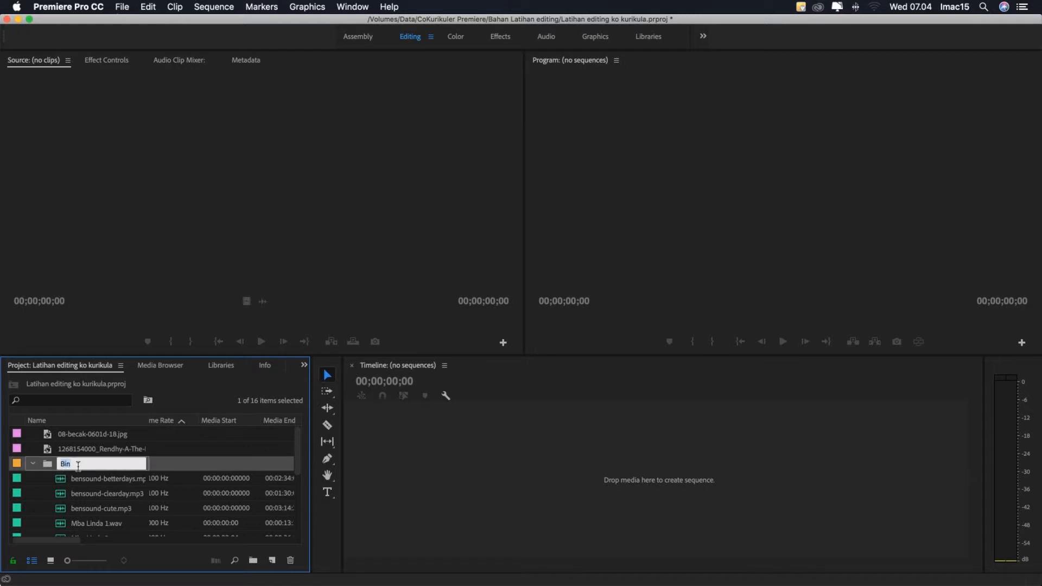
click(80, 464)
drag(80, 464, 60, 466)
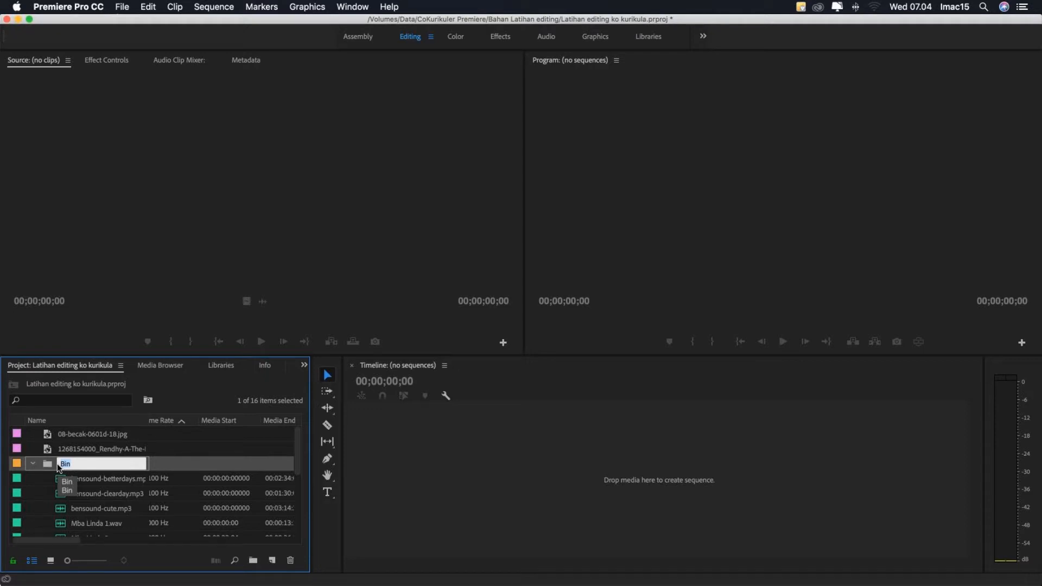
text(Au)
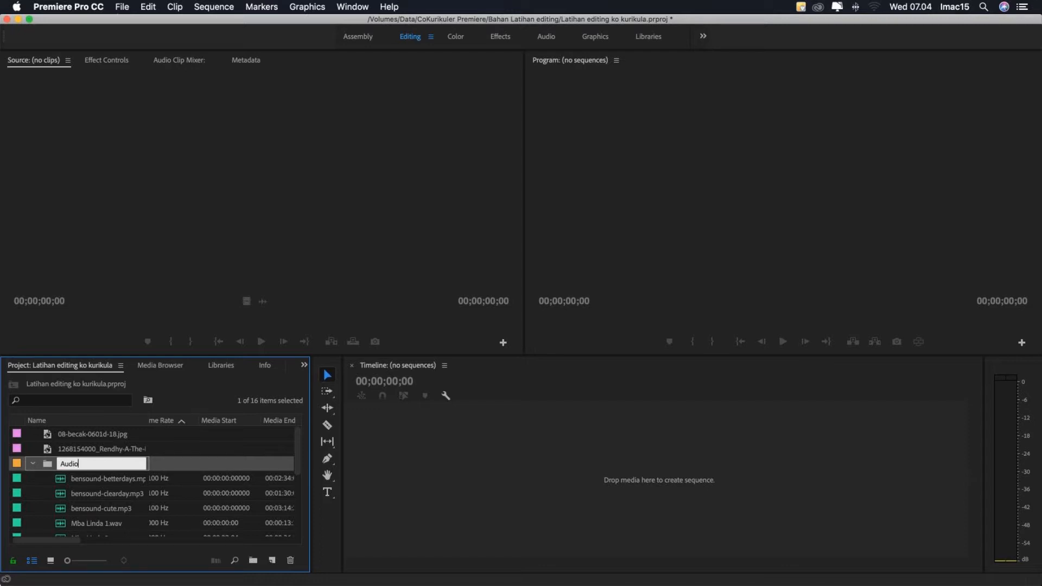
text(dio)
key(Tab)
- Return to the project window, leave the name editing of bensound-betterdays.mp3 and collapse the Audio bin
key(ctrl+Up)
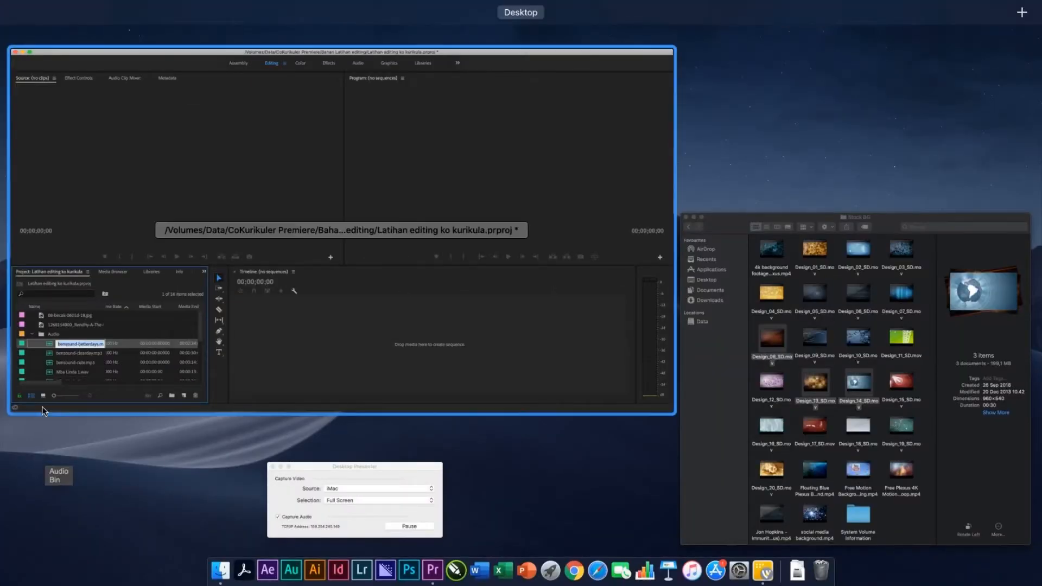
click(54, 339)
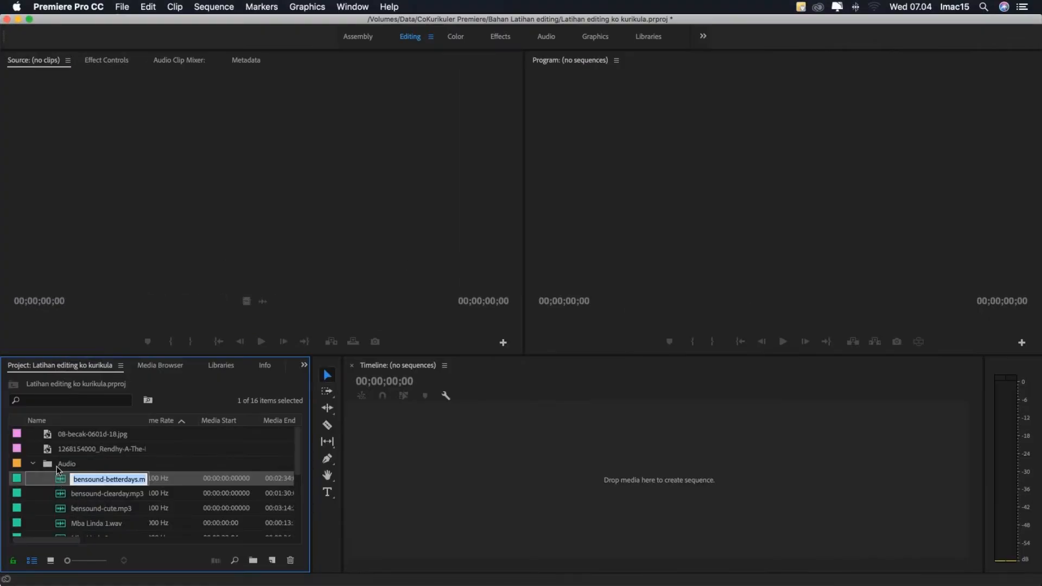
click(56, 465)
click(32, 463)
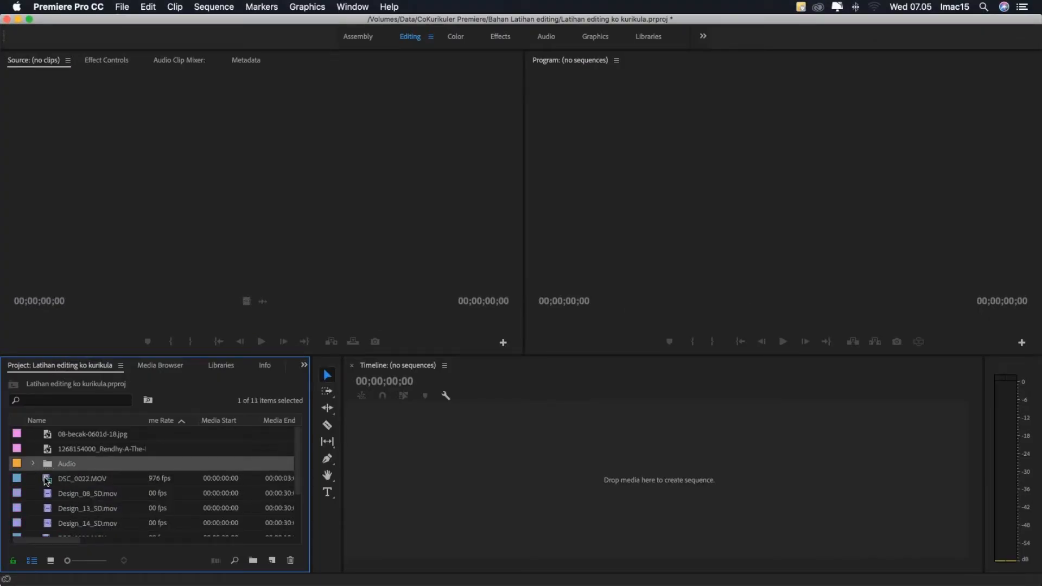
- Group the clips DSC_0020.MOV, DSC_0021.MOV, DSC_0022.MOV, DSC_0023.MOV and DSC_0060.MOV into a new bin
scroll(47, 477, down, 3)
scroll(47, 480, up, 3)
click(49, 482)
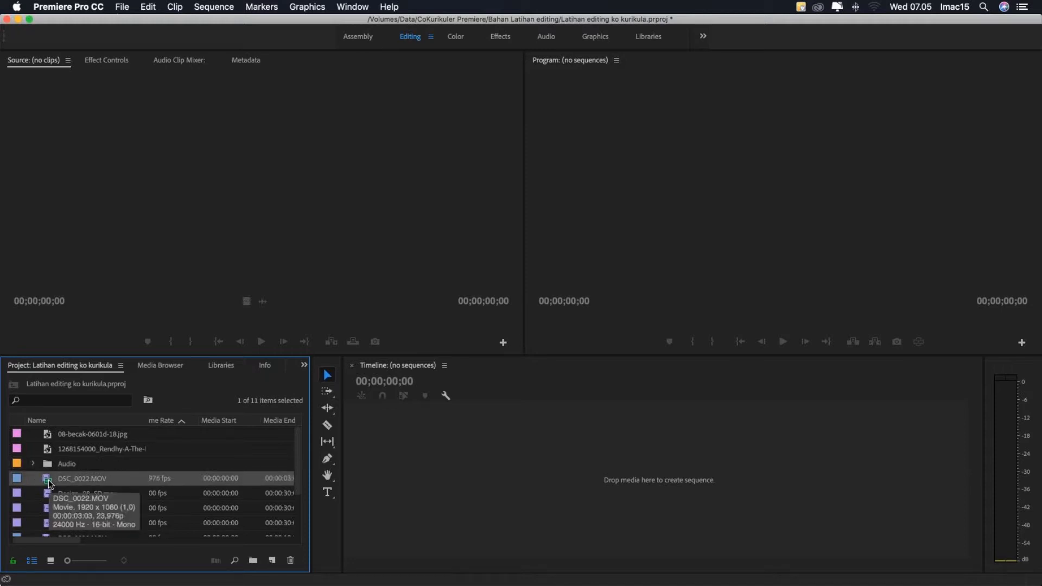
scroll(49, 481, down, 3)
scroll(49, 482, up, 3)
scroll(49, 482, down, 3)
scroll(48, 483, up, 3)
scroll(49, 484, down, 3)
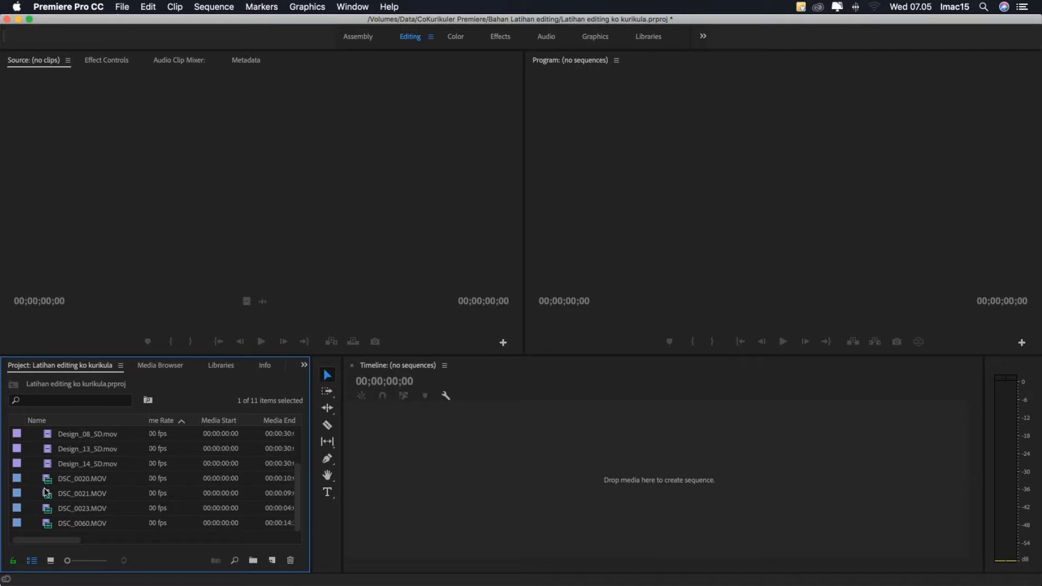
click(47, 523)
drag(47, 524, 47, 484)
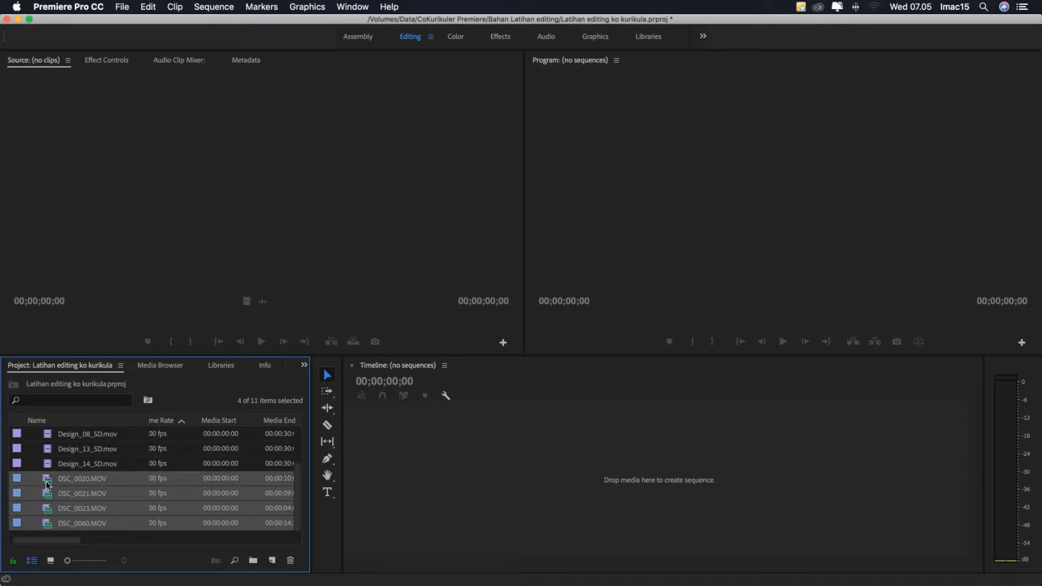
scroll(48, 485, up, 3)
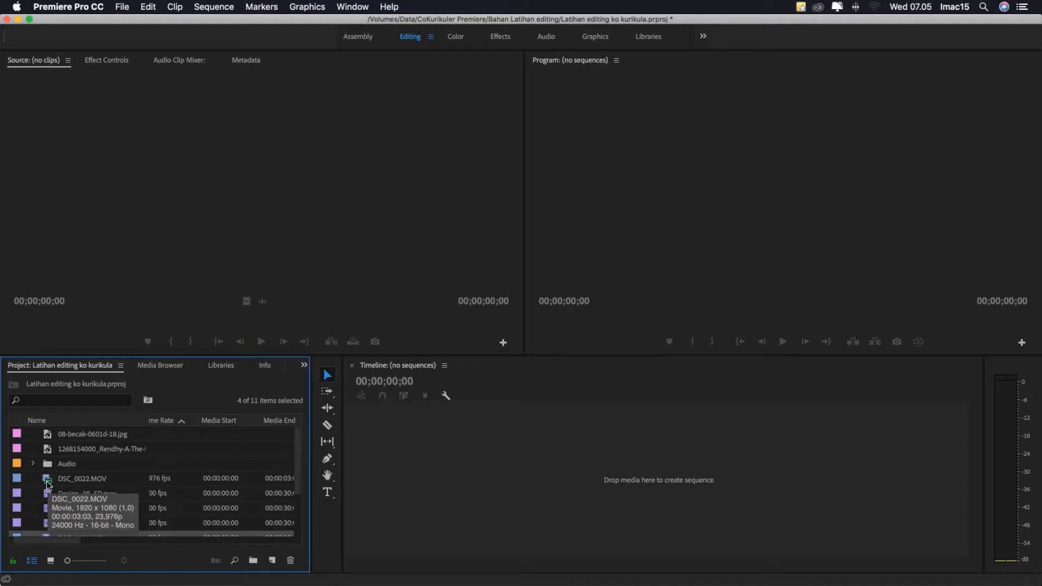
super+click(47, 480)
scroll(47, 484, down, 2)
scroll(48, 485, up, 2)
scroll(48, 486, down, 2)
scroll(48, 486, up, 2)
scroll(49, 485, down, 2)
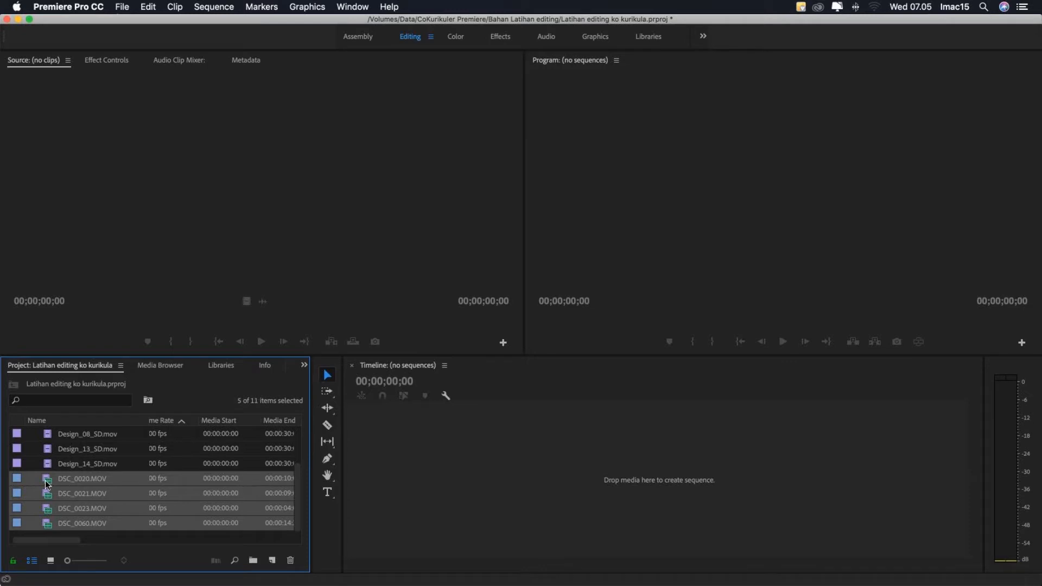
drag(47, 482, 253, 563)
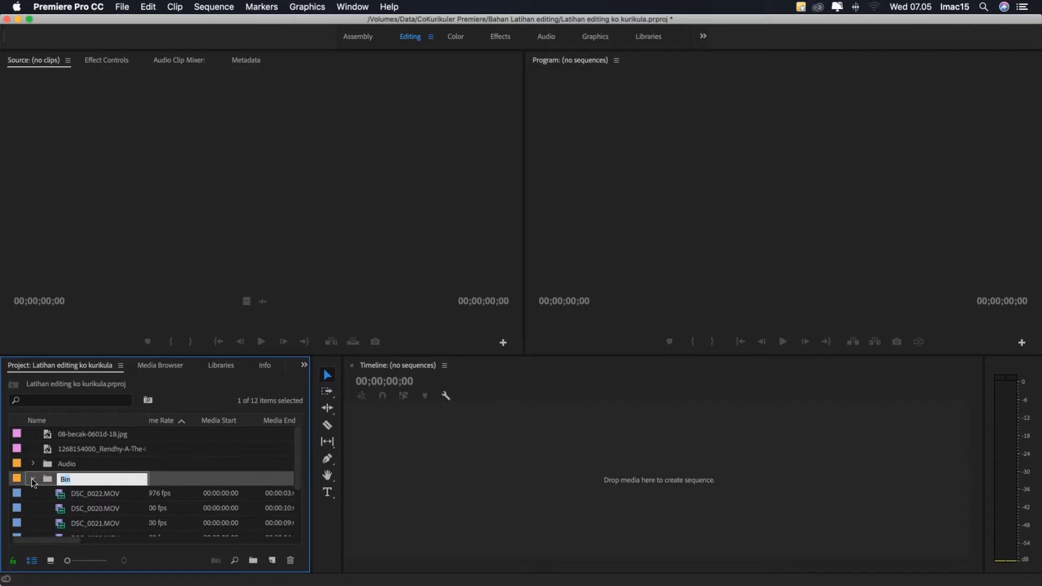
- Name the new bin of DSC clips Video and collapse it
text(Video)
key(Tab)
click(46, 478)
click(33, 479)
- Group the two still images, 08-becak-0601d-18.jpg and the butterfly JPG, into a new bin
click(93, 450)
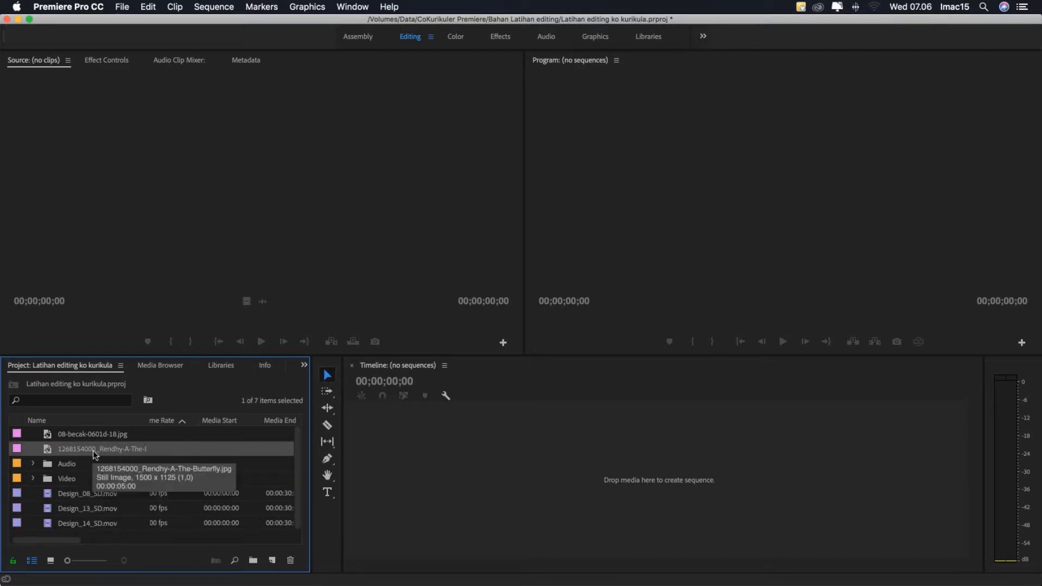
click(89, 434)
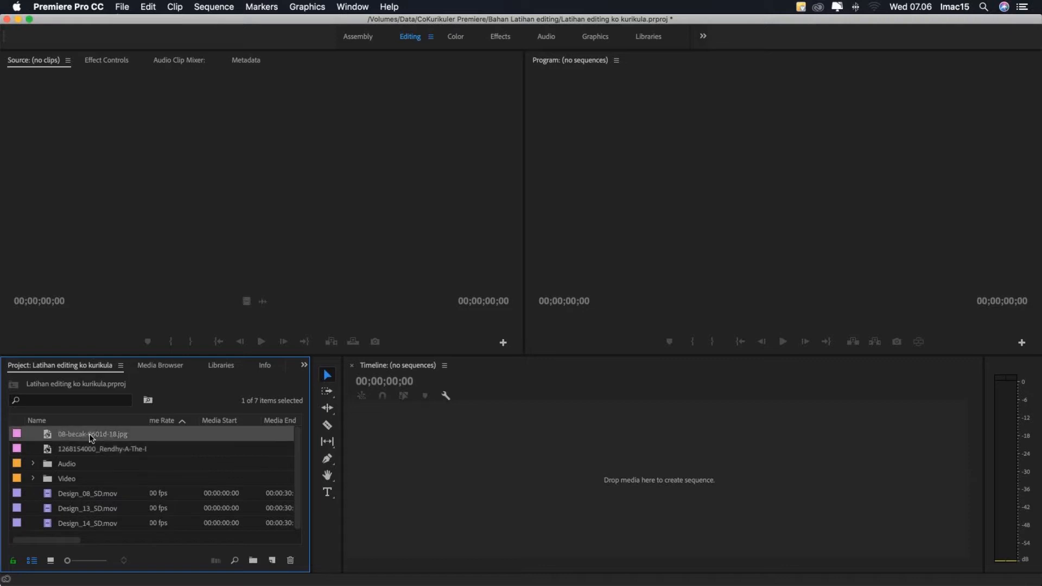
click(83, 448)
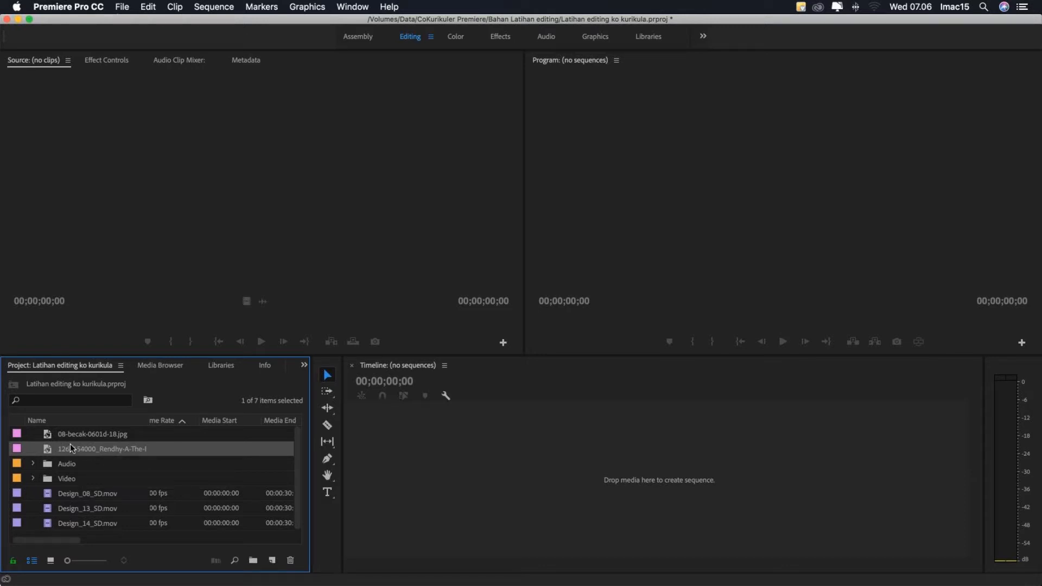
shift+click(74, 435)
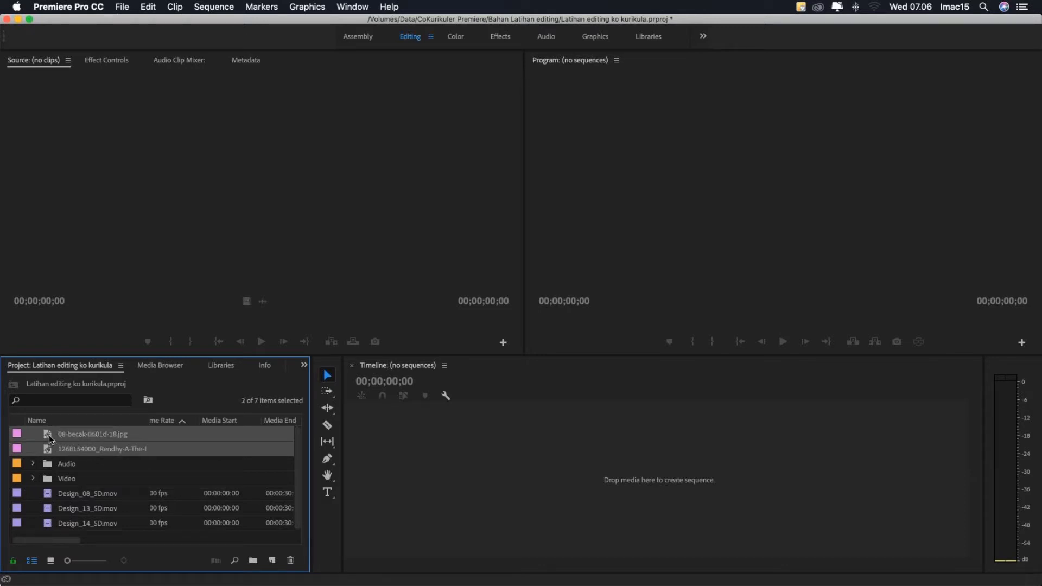
click(253, 561)
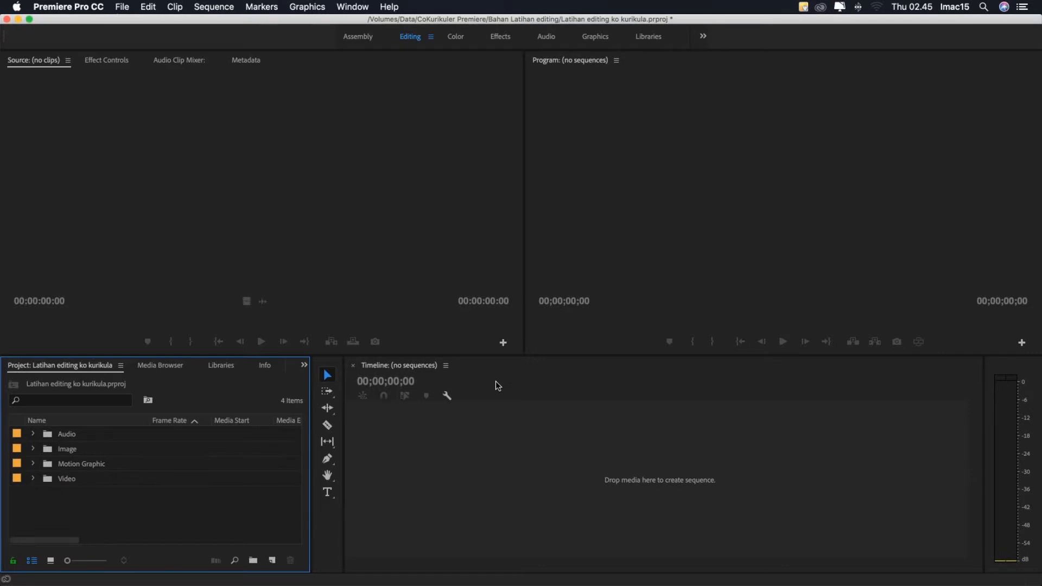
- Expand the Video bin, open MVI_9296.MOV in the Source monitor and play it
click(49, 481)
click(33, 478)
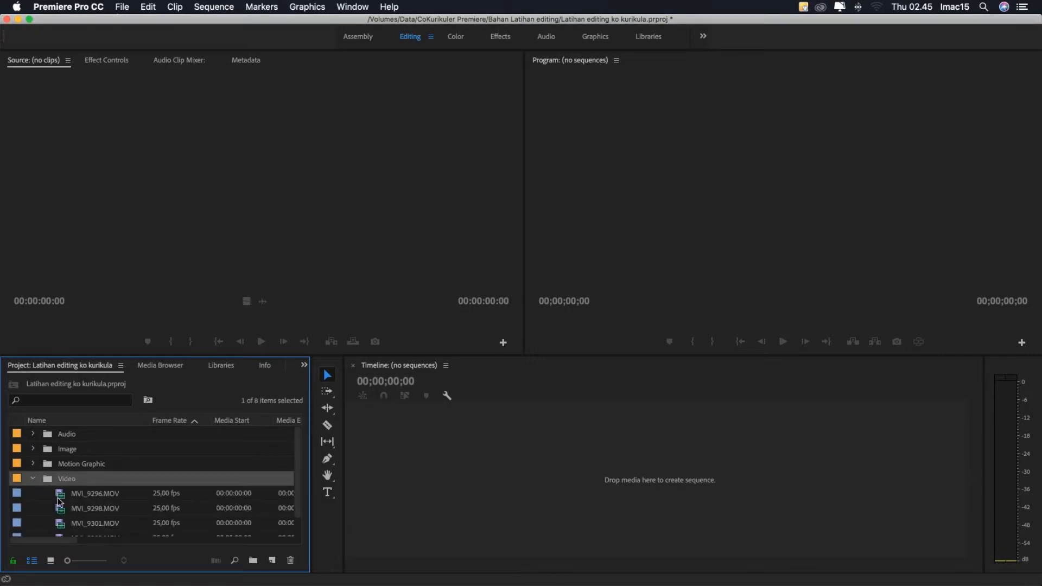
scroll(59, 500, down, 1)
click(61, 482)
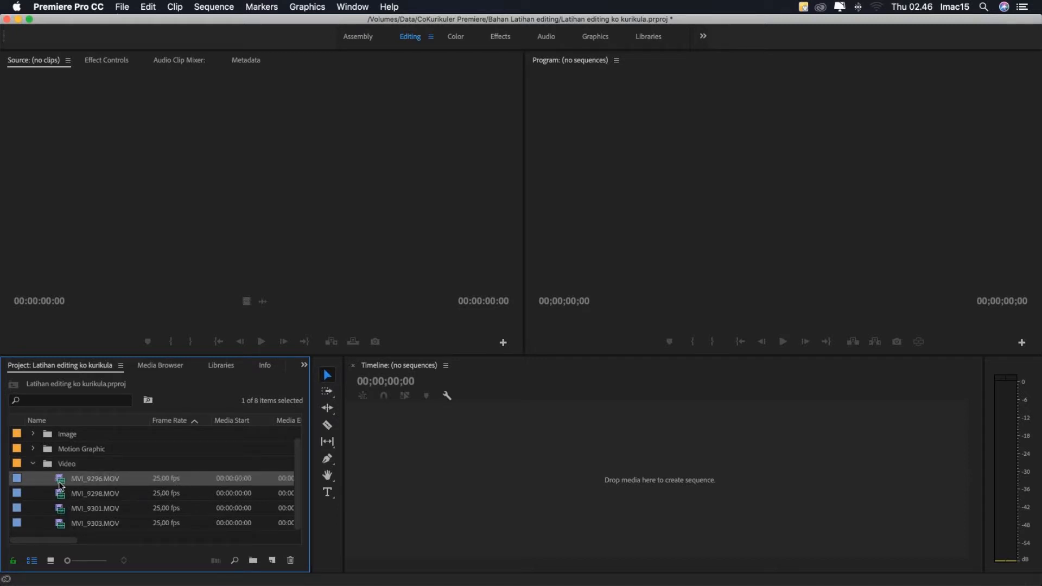
double_click(59, 483)
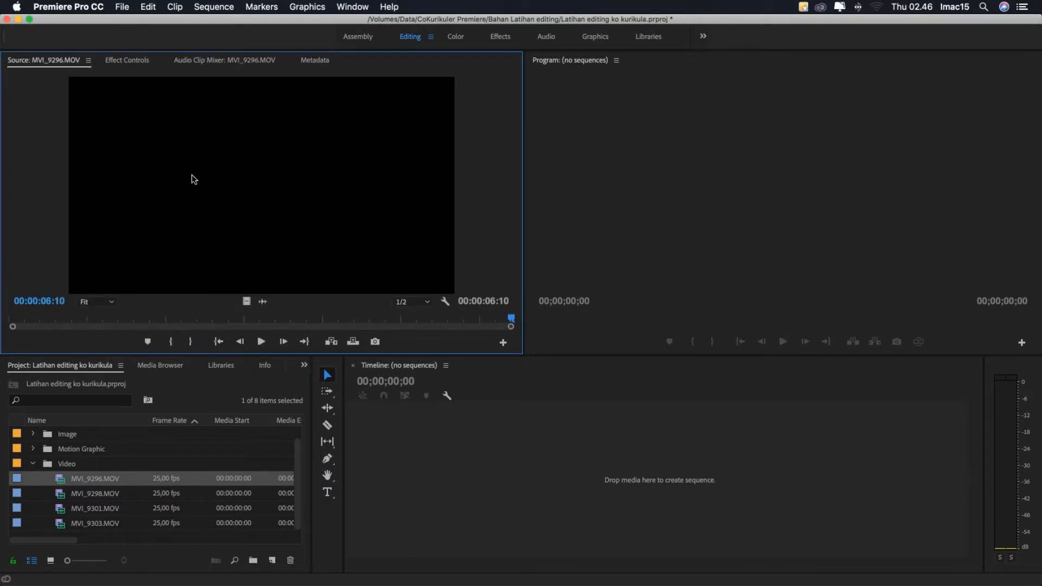
click(264, 346)
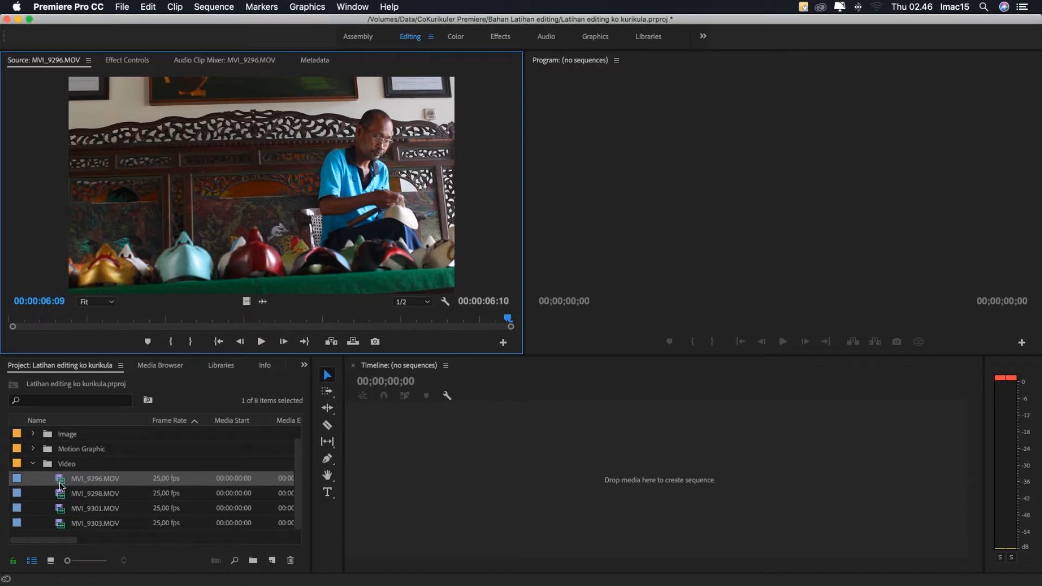
- Create a sequence by placing MVI_9296.MOV in the empty timeline and reveal that sequence in the project
drag(60, 485, 624, 496)
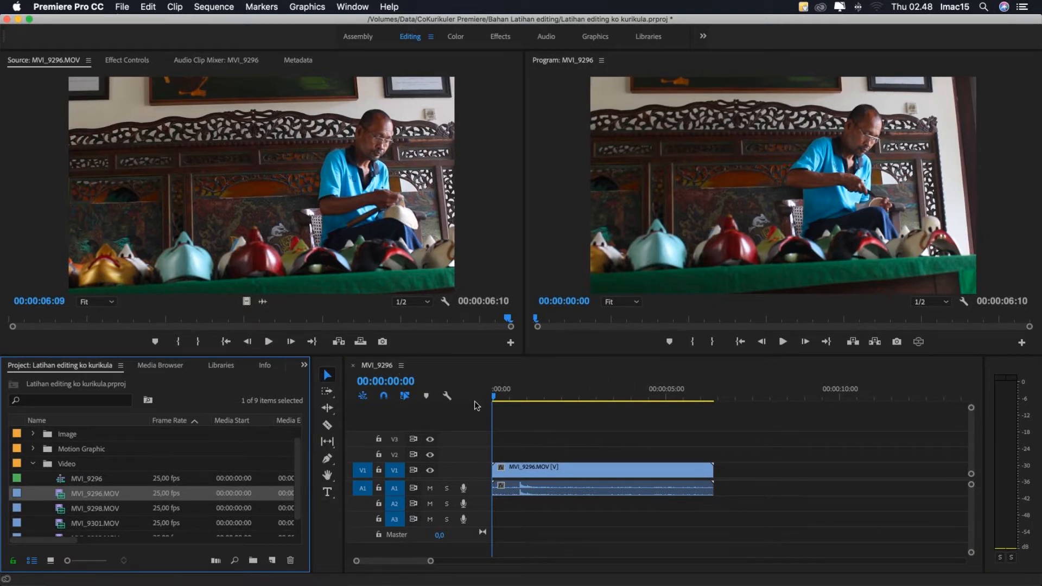
click(401, 366)
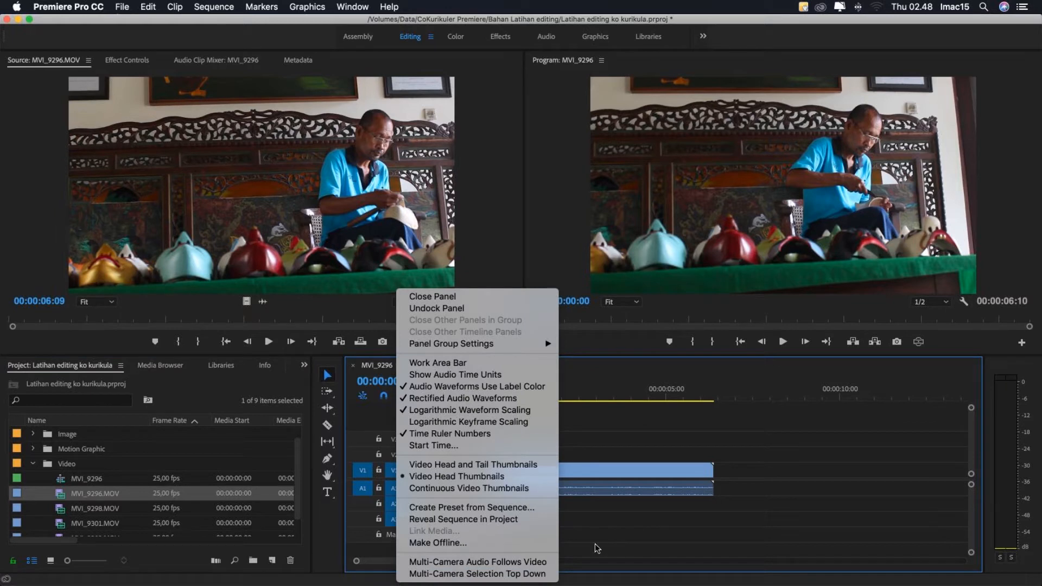
click(480, 522)
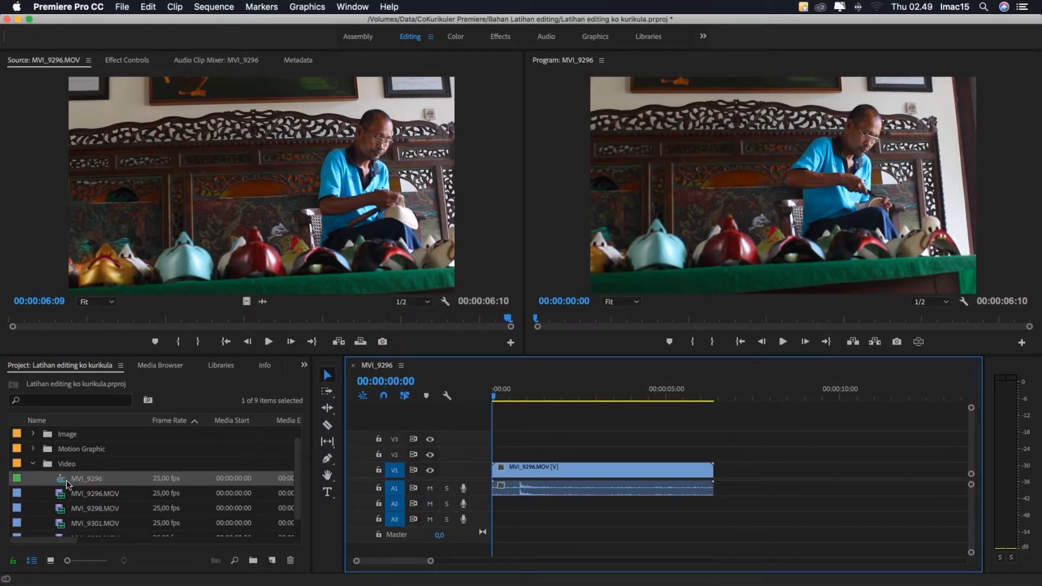
- Rename the new sequence in the Video bin as Edit 1 and open it in the timeline
click(96, 480)
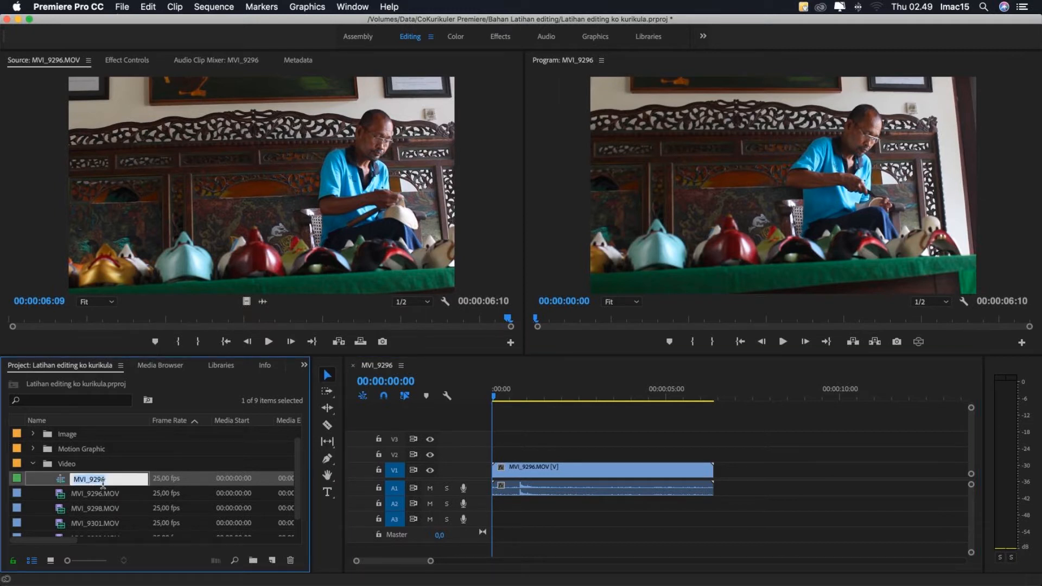
text(Edit 1)
key(Tab)
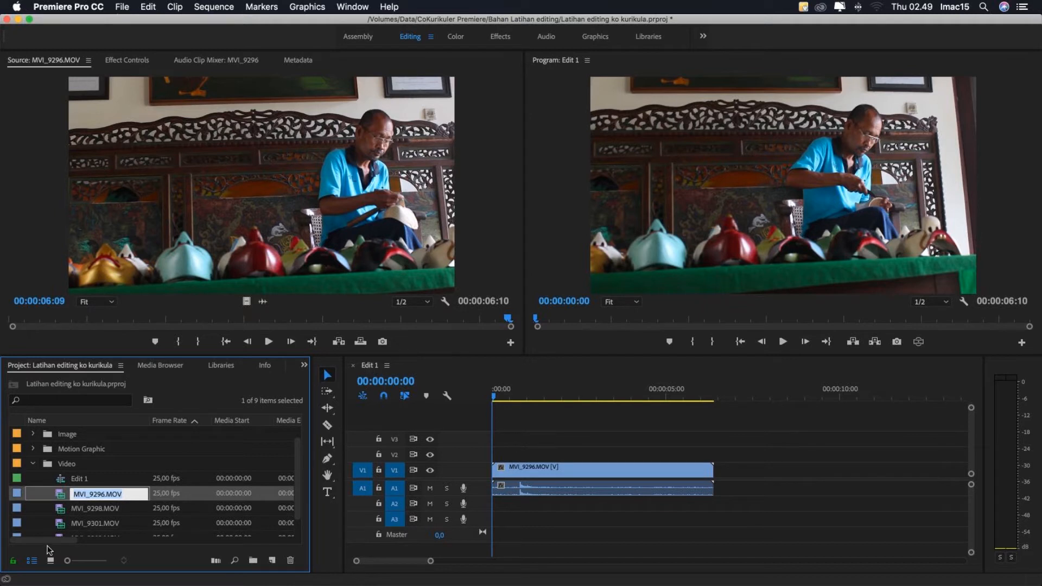
double_click(80, 479)
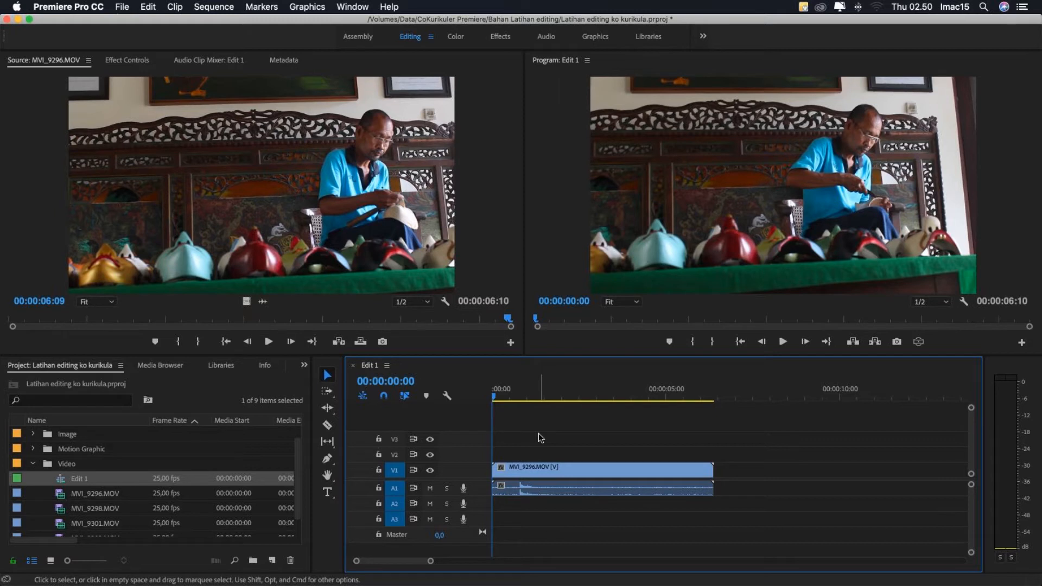
- Play the Edit 1 sequence, return the playhead to the start and inspect the clip at a closer timeline scale
key(space)
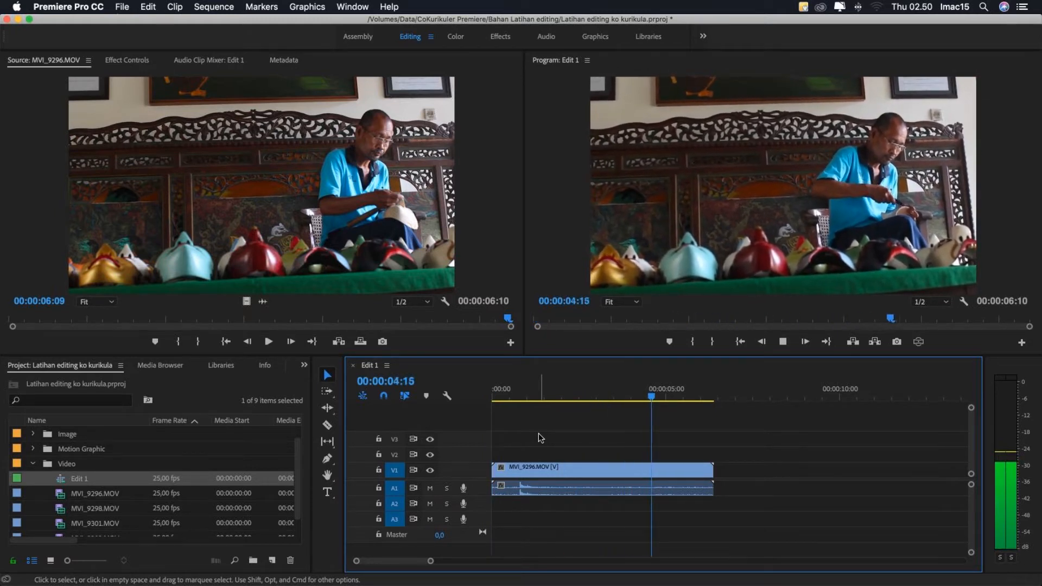
key(Home)
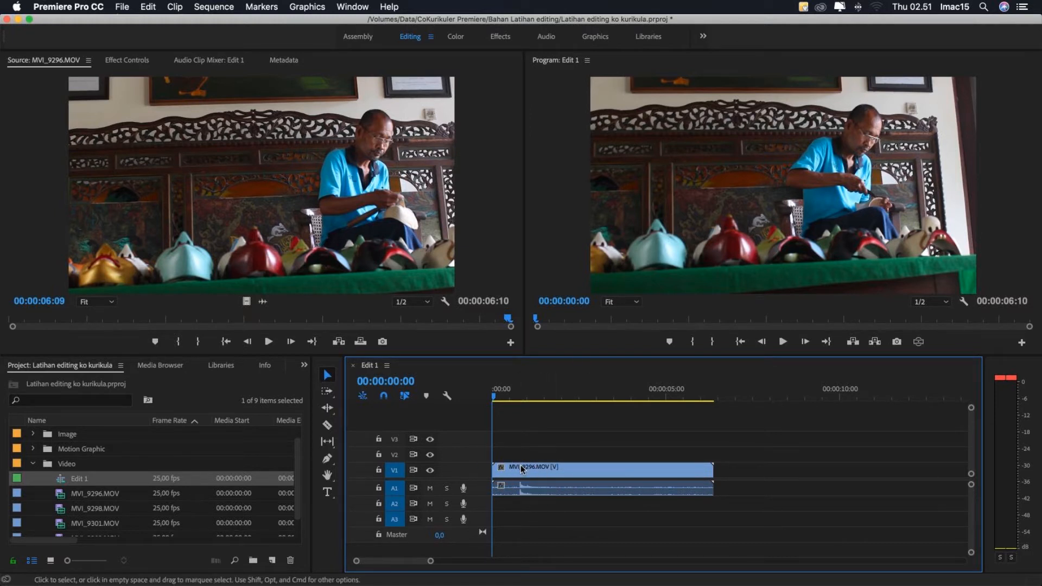
key(=)
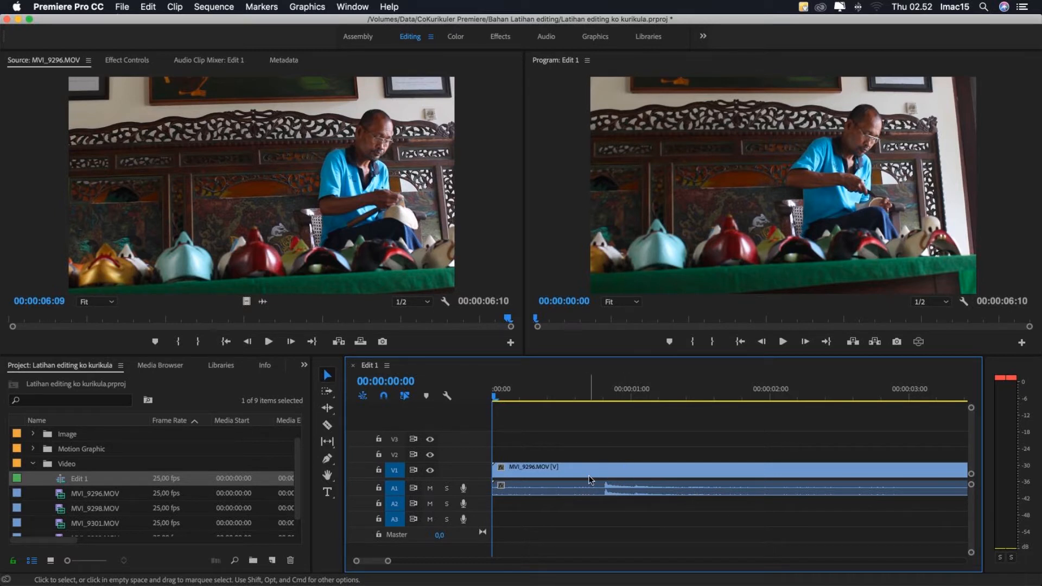
mouse_move(591, 479)
key(minus)
key(minus)
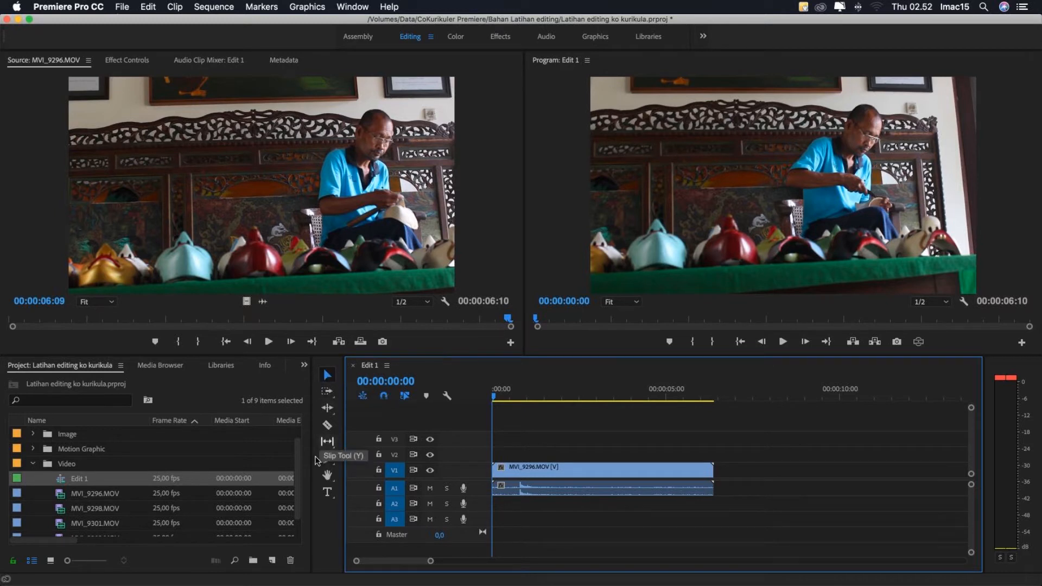
- Select the MVI_9296.MOV clip on V1 with the Selection tool and activate the Track Select Forward tool
click(328, 380)
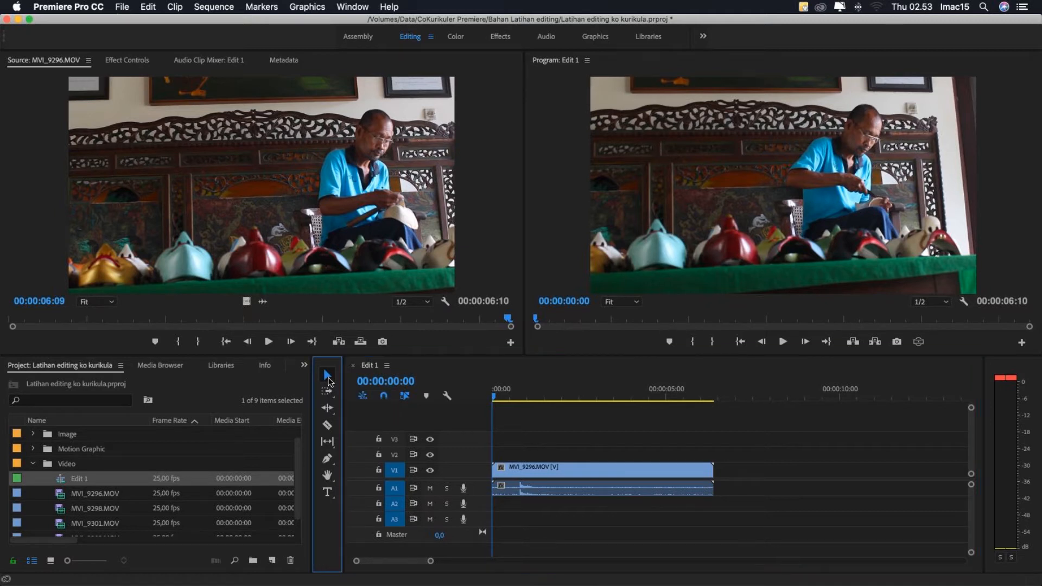
mouse_move(526, 468)
mouse_down()
mouse_move(550, 474)
mouse_move(528, 474)
mouse_up()
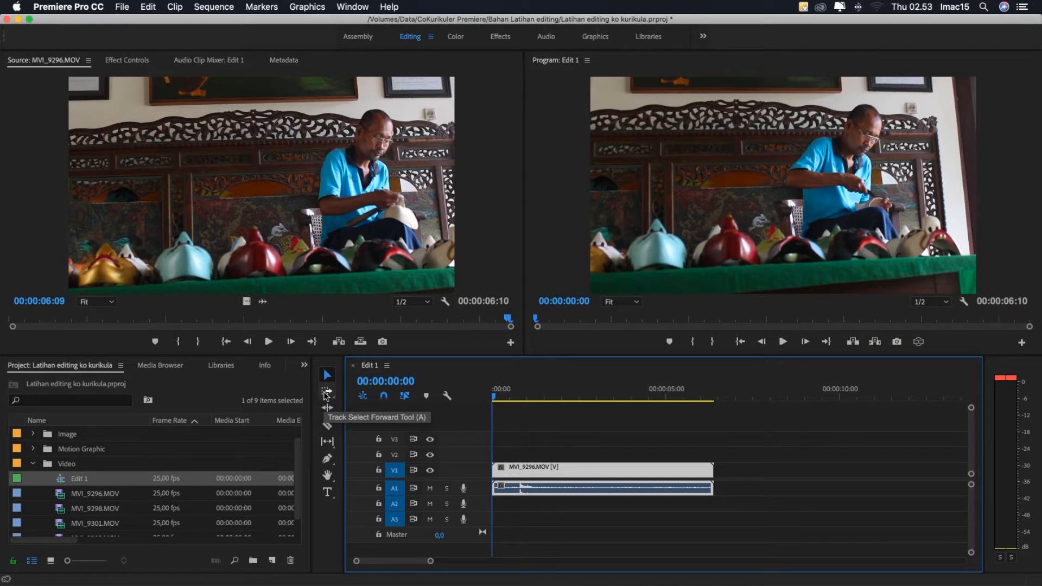
click(326, 379)
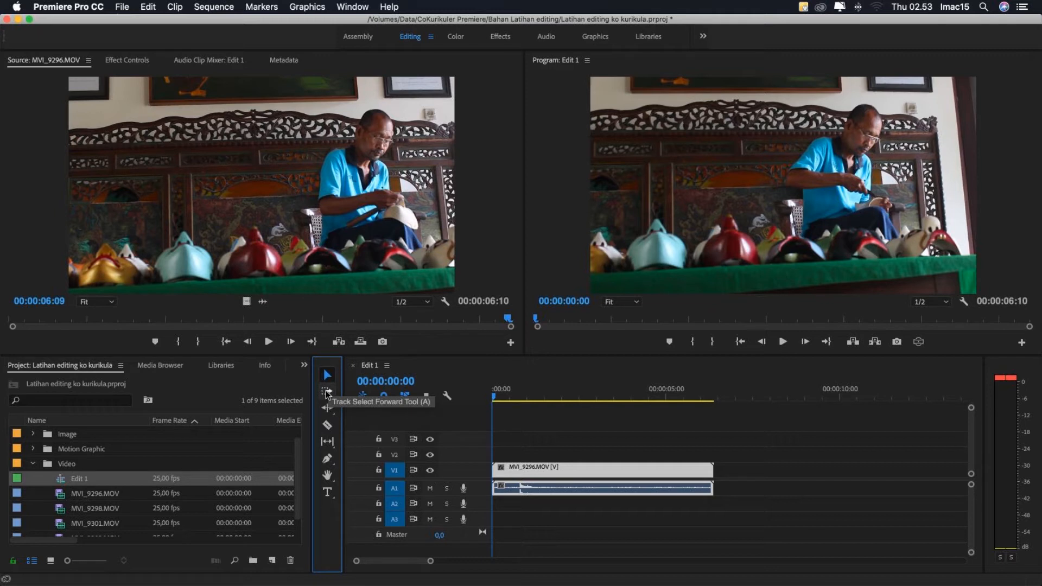
click(327, 393)
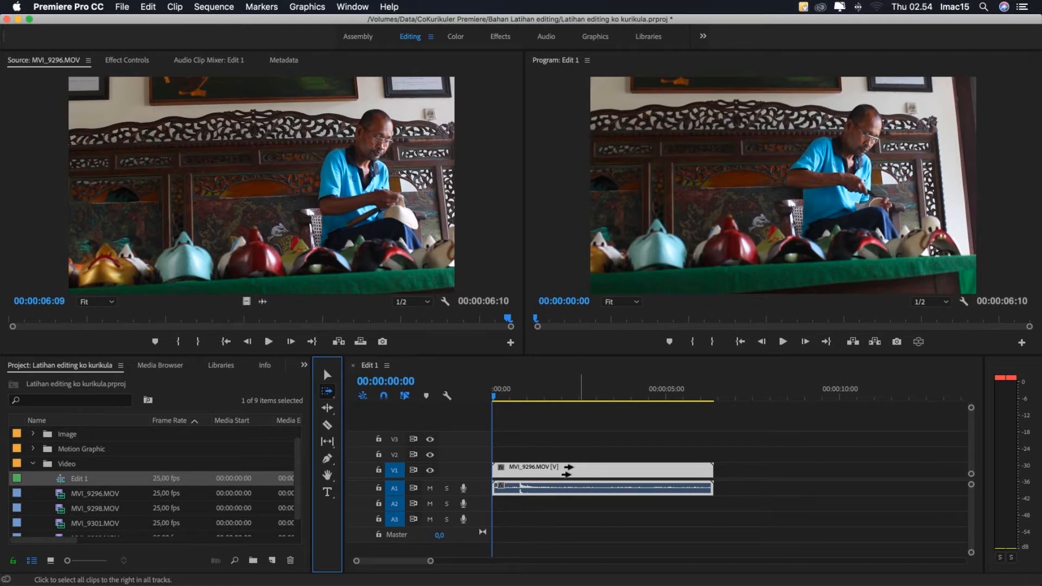
- Add MVI_9298.MOV, MVI_9301.MOV and MVI_9303.MOV end to end after MVI_9296.MOV on tracks V1 and A1
click(69, 494)
scroll(69, 497, down, 1)
click(63, 496)
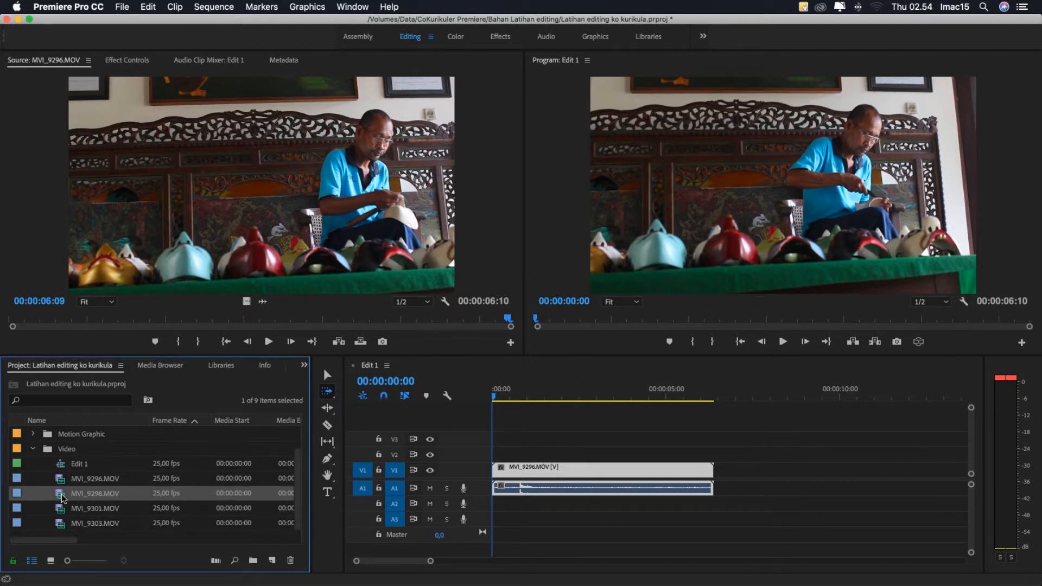
drag(63, 497, 716, 482)
key(minus)
key(minus)
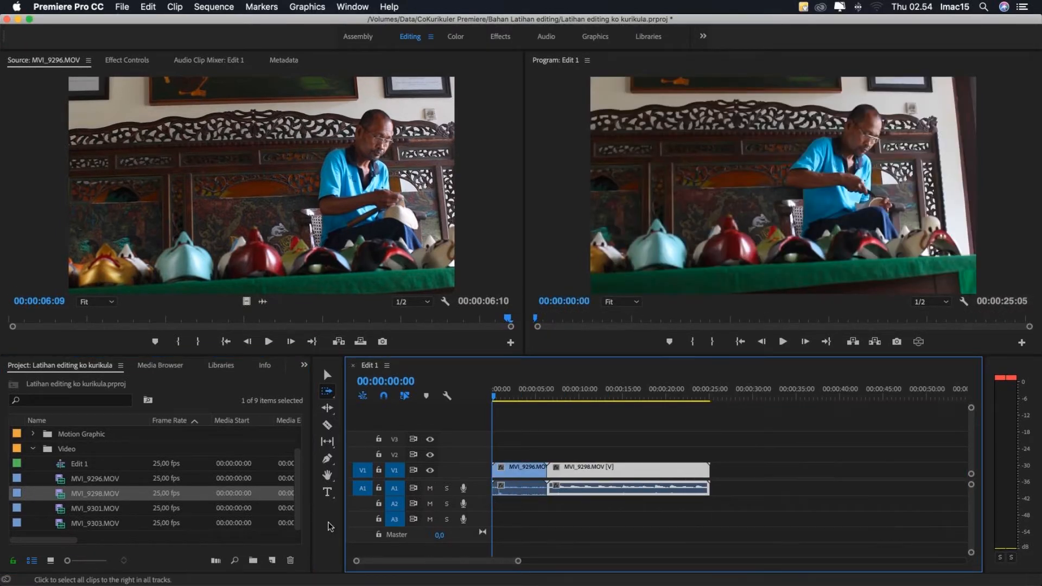
drag(61, 509, 837, 487)
- Collapse the Video bin, expand the Audio bin and place bensound-clearday.mp3 on track A2 at the sequence start
scroll(68, 466, up, 2)
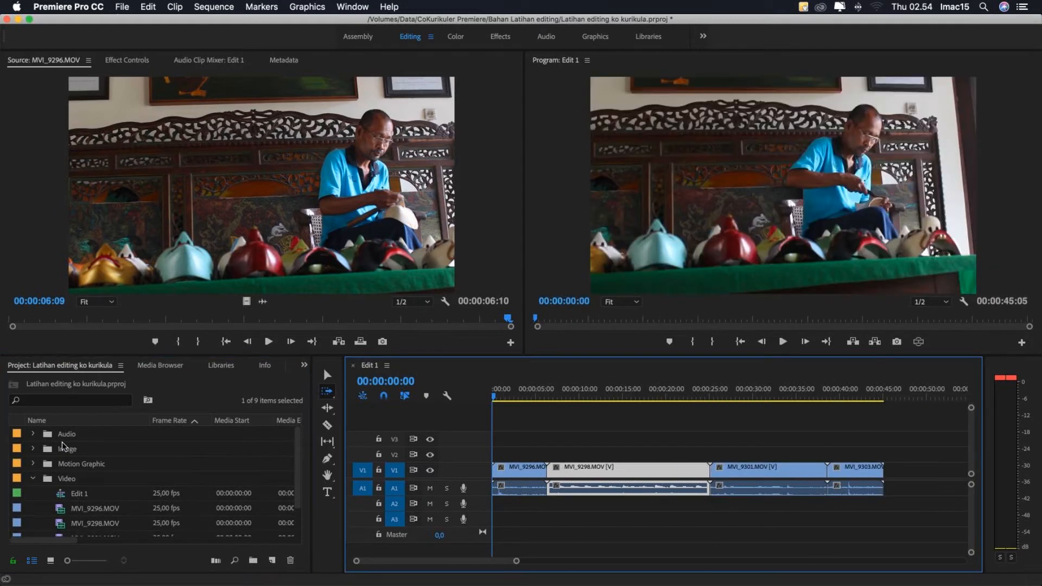
click(33, 478)
click(49, 439)
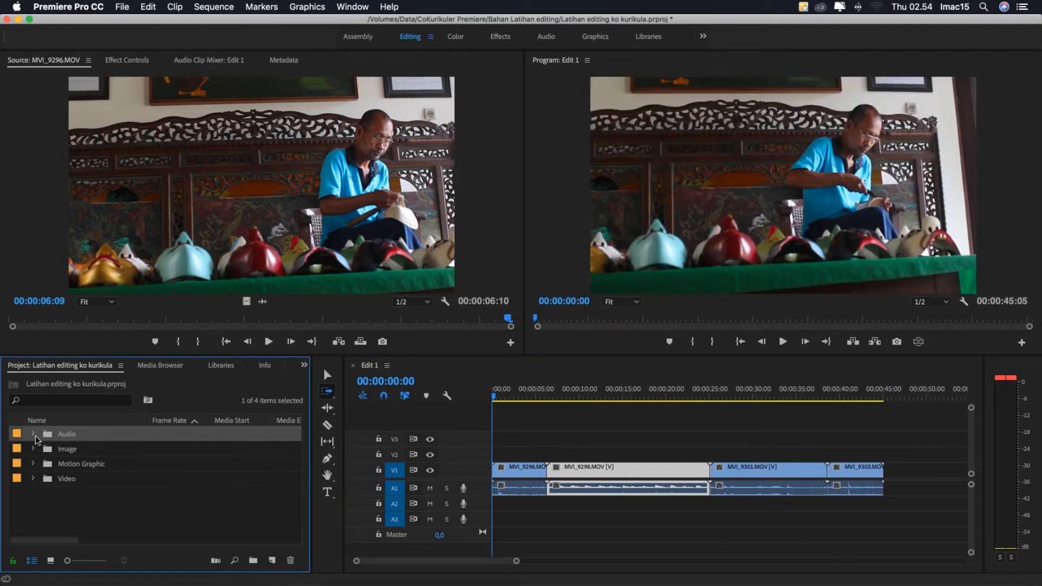
click(33, 436)
drag(61, 465, 499, 515)
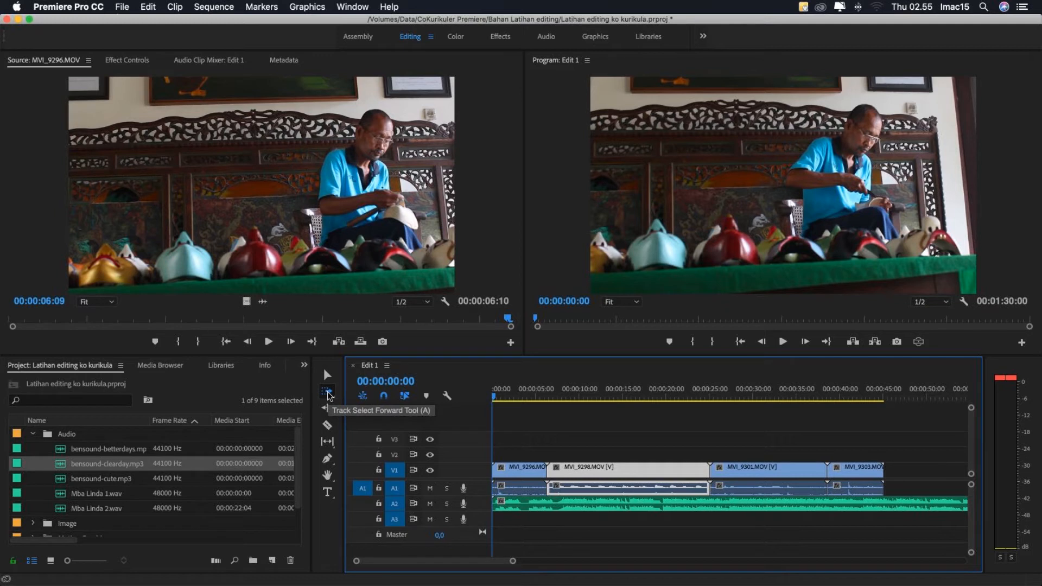
- Shift the clips from MVI_9298.MOV onward and the music forward with Track Select Forward, and move them back to their original positions
click(327, 391)
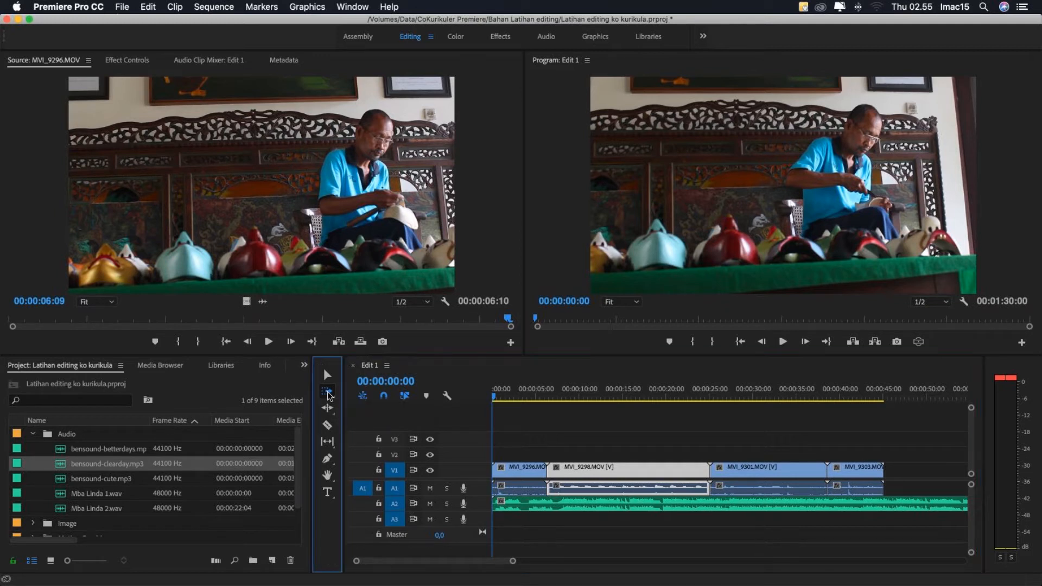
click(598, 475)
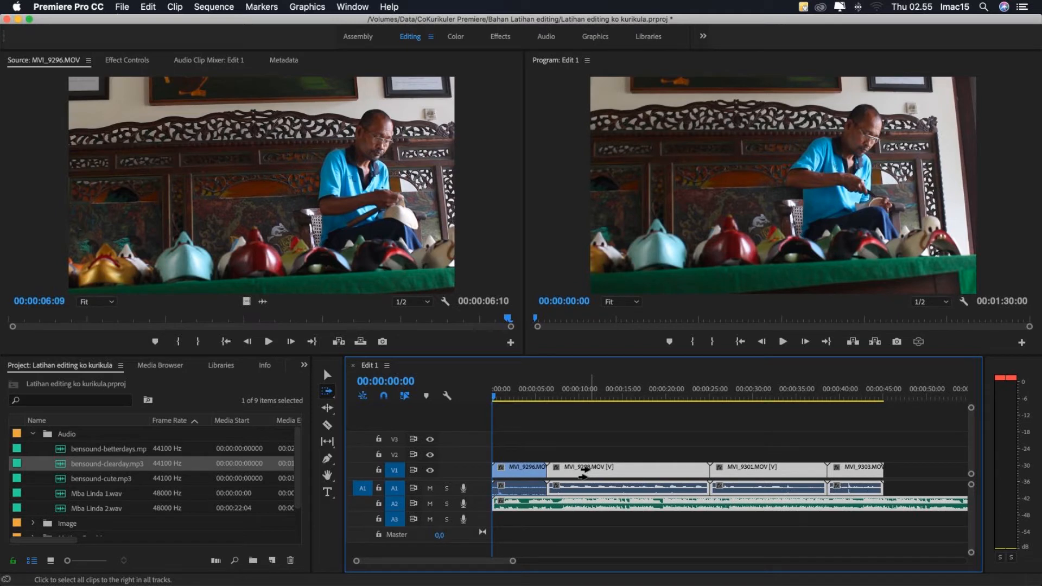
drag(580, 471, 662, 472)
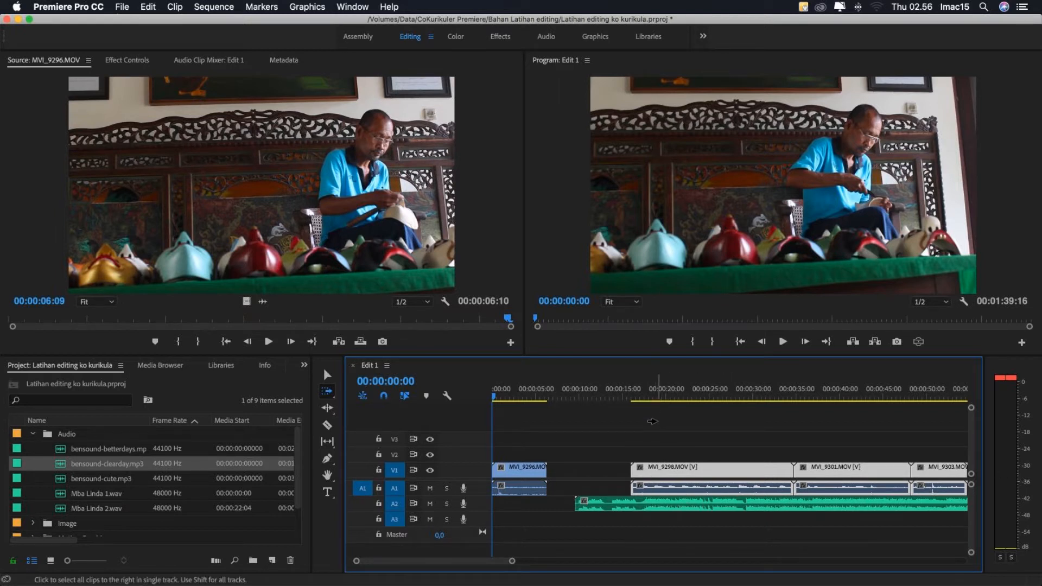
drag(645, 431, 581, 442)
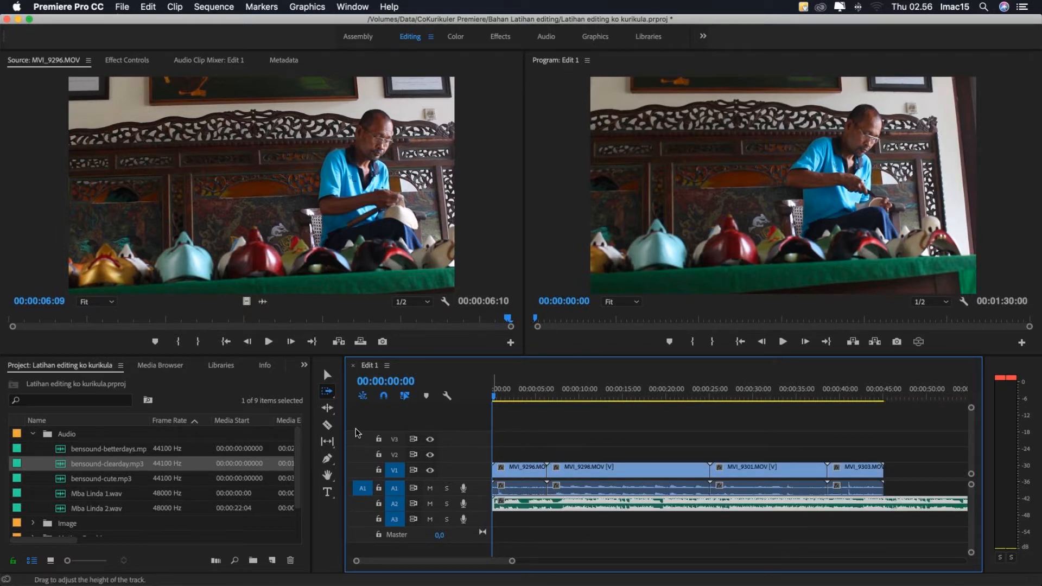
- Ripple-trim about 10 seconds off the start of MVI_9298.MOV with the Ripple Edit tool
click(327, 408)
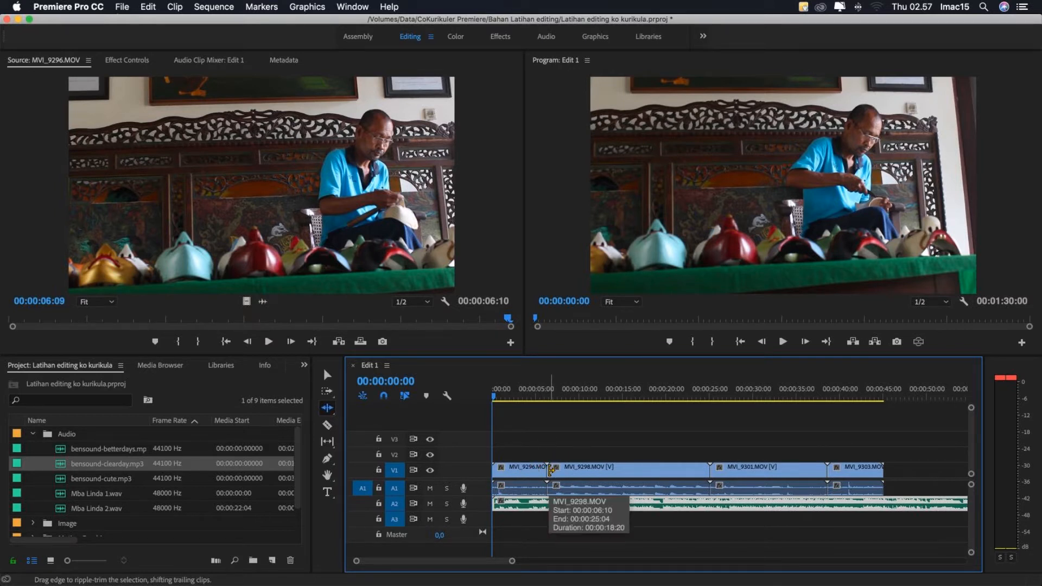
click(549, 470)
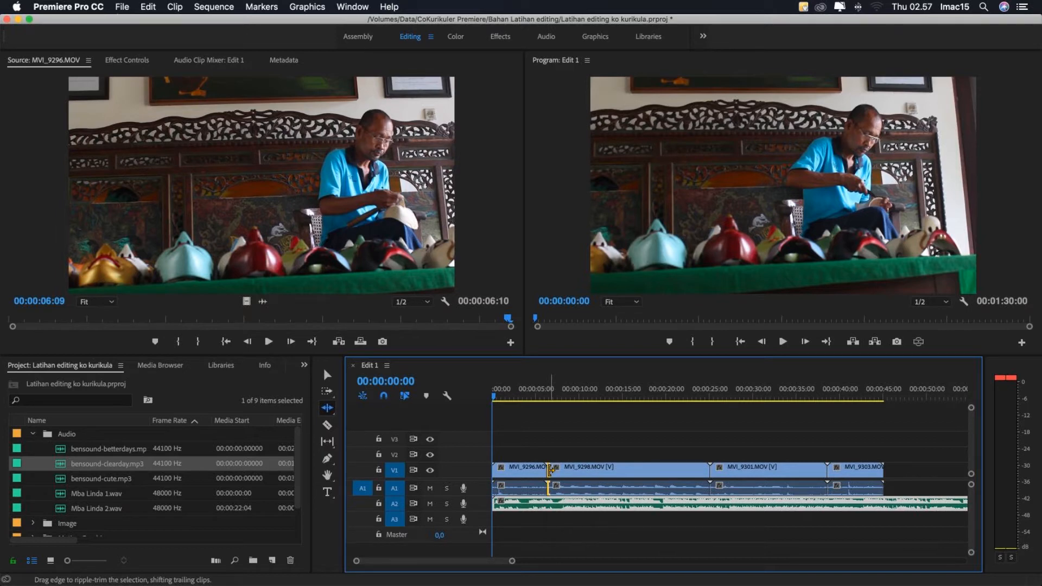
drag(549, 469, 639, 470)
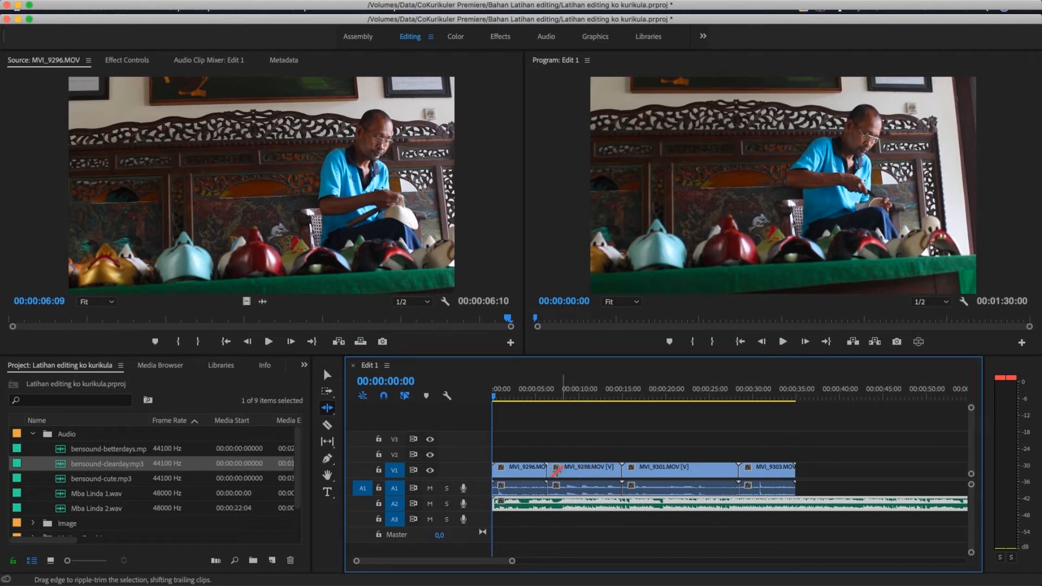
- Ripple-trim slightly more off the start of MVI_9298.MOV, then undo the ripple trims on that clip
click(549, 469)
drag(549, 470, 541, 469)
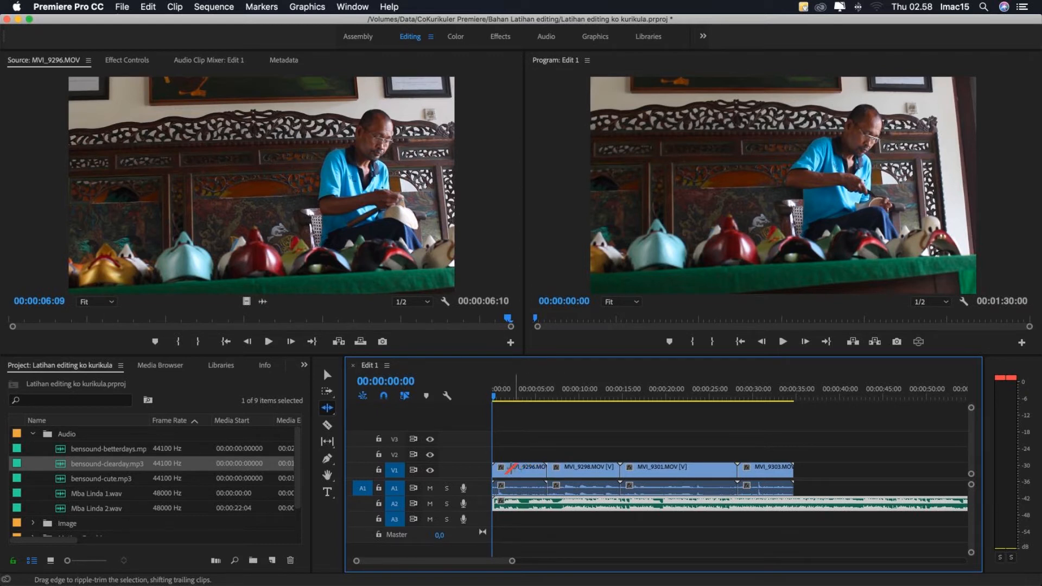
click(511, 470)
click(590, 471)
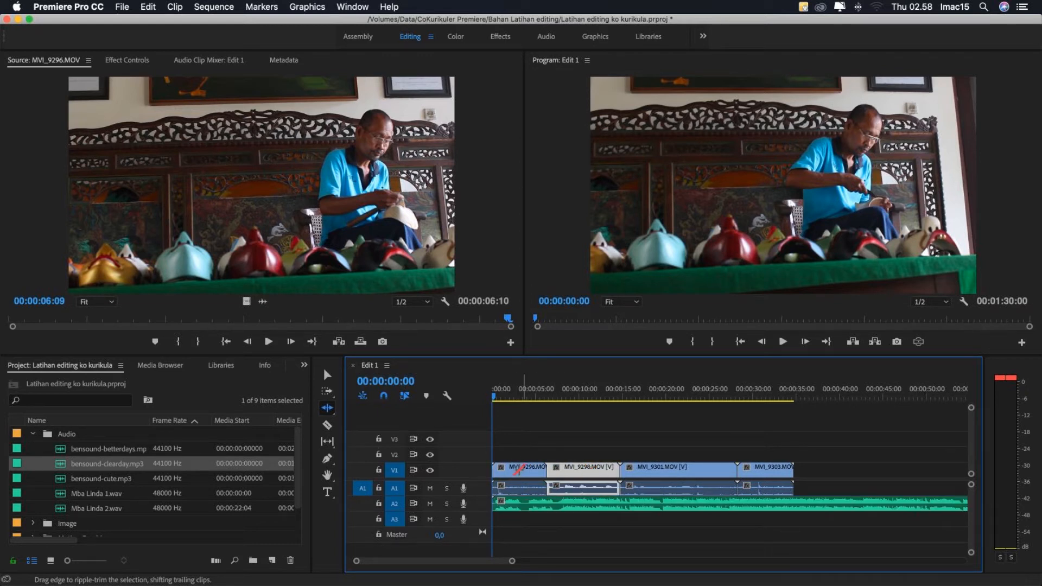
click(514, 470)
click(578, 470)
click(570, 427)
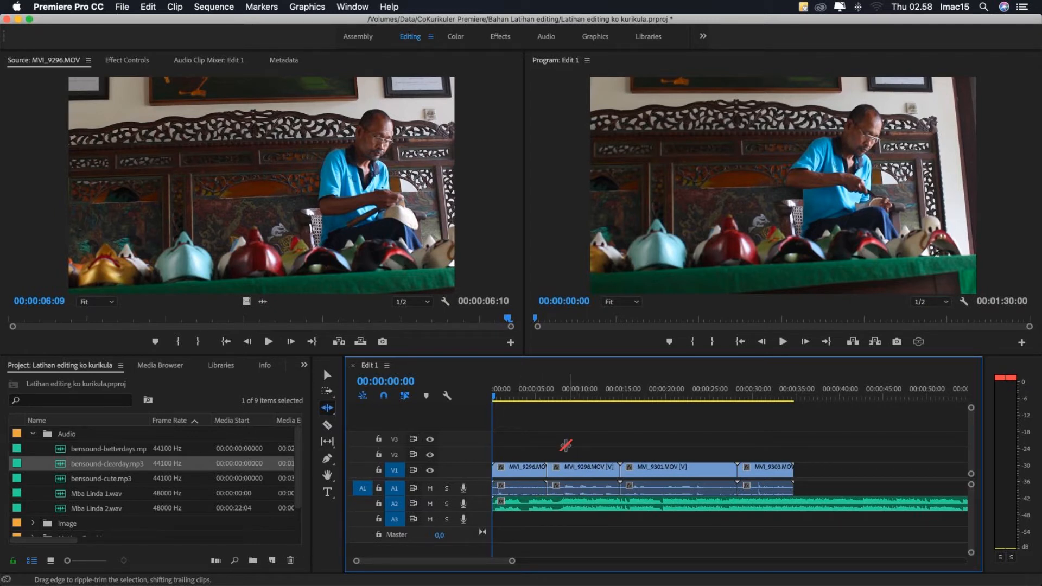
key(super+z)
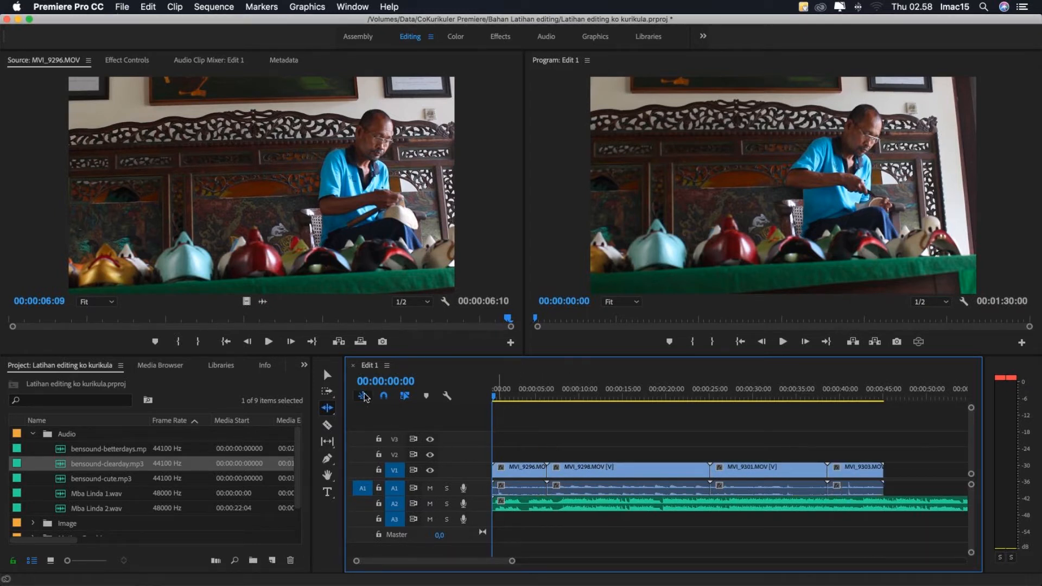
- Trim about 8 seconds off the start of MVI_9298.MOV with the Selection tool and with Ripple Edit, and undo both trims
click(327, 375)
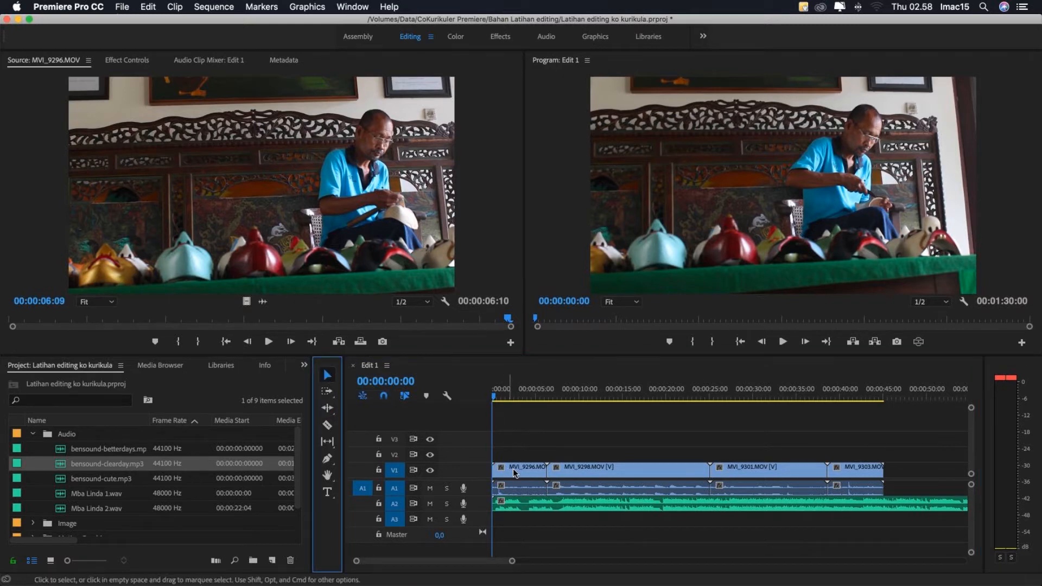
drag(549, 469, 618, 470)
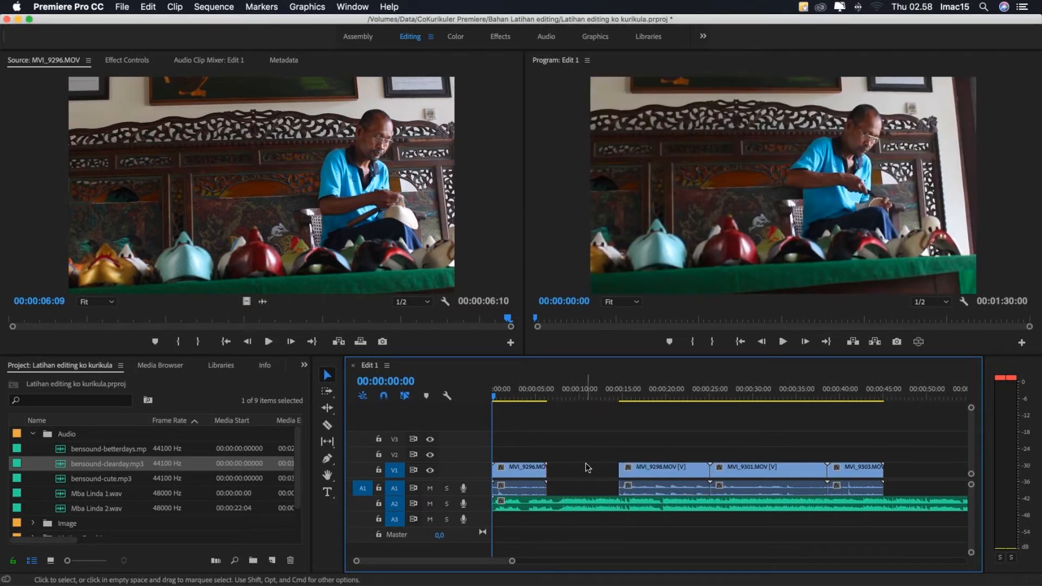
click(329, 411)
drag(620, 469, 572, 463)
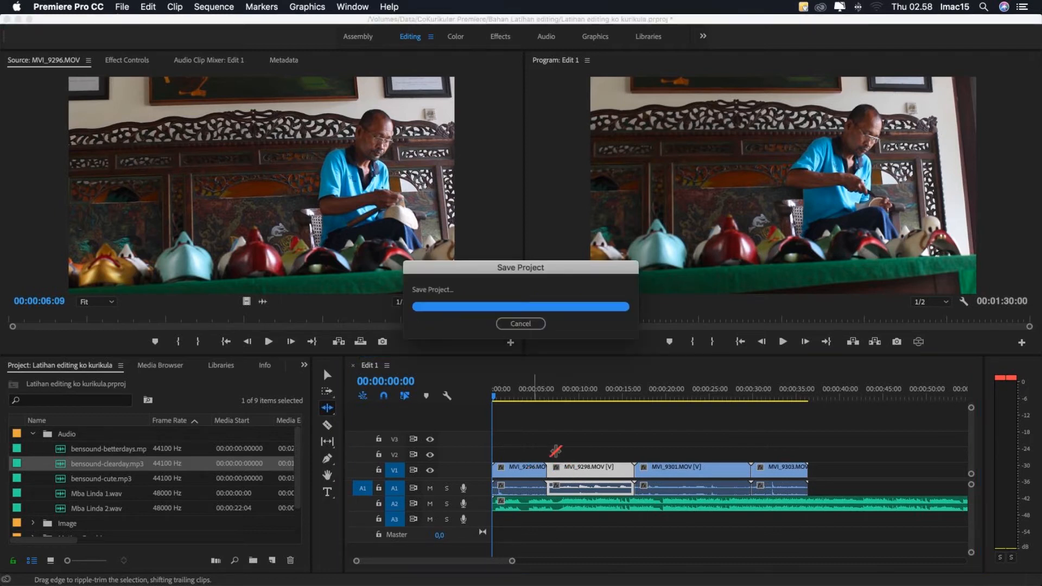
key(super+z)
key(super+z)
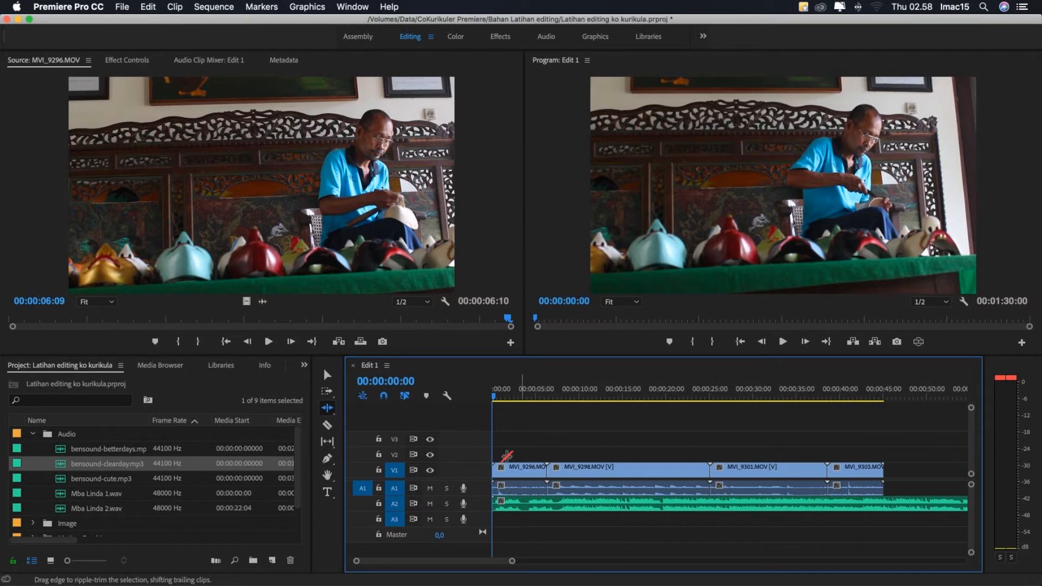
- Cut MVI_9298.MOV with the Razor tool, undo the cut, and cut the clip again at about 15 seconds
click(327, 426)
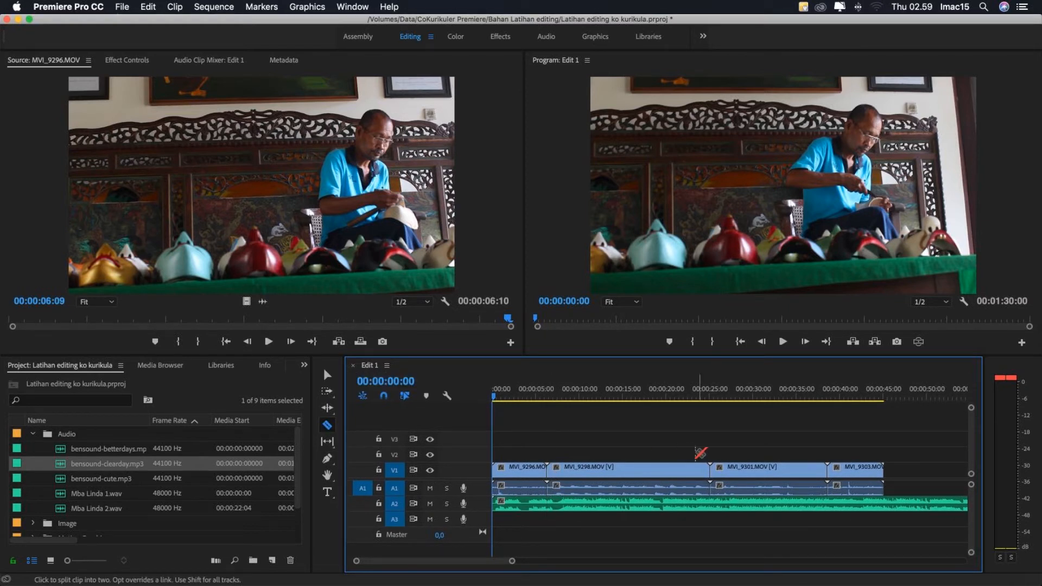
click(614, 467)
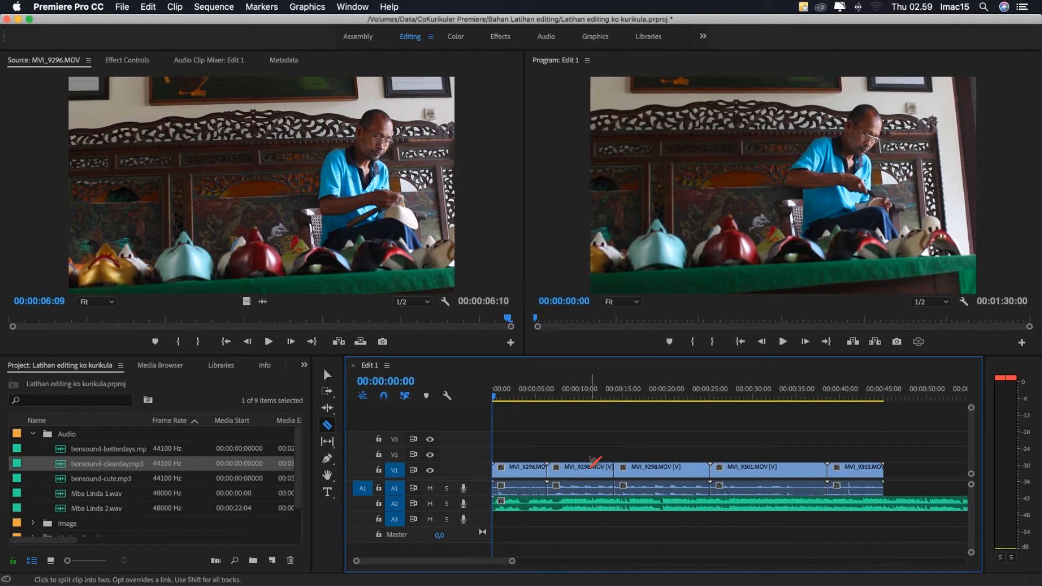
key(super+z)
click(626, 469)
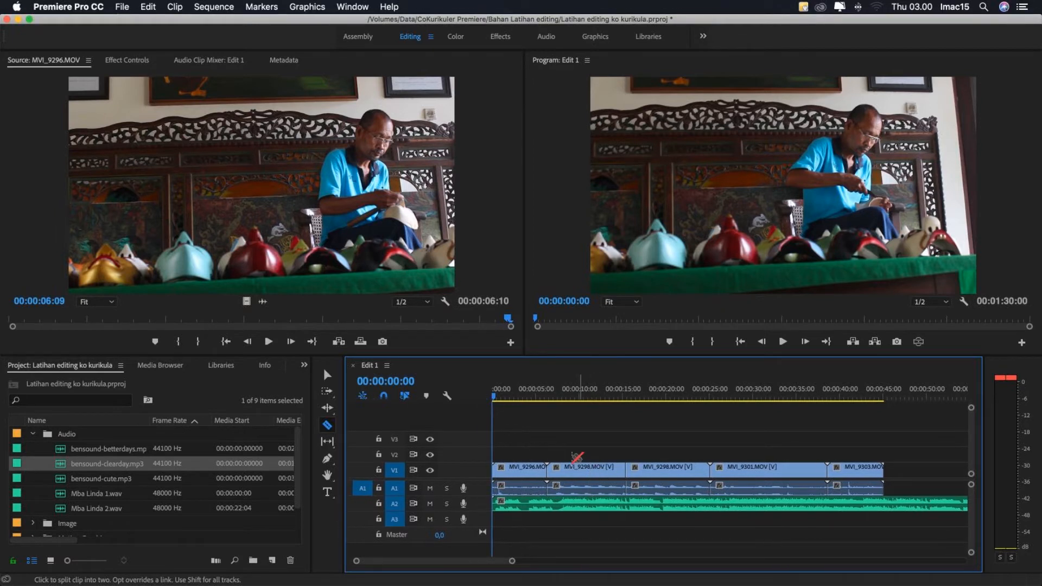
- Delete the first piece of the split MVI_9298.MOV clip and undo the deletion
click(327, 375)
click(591, 465)
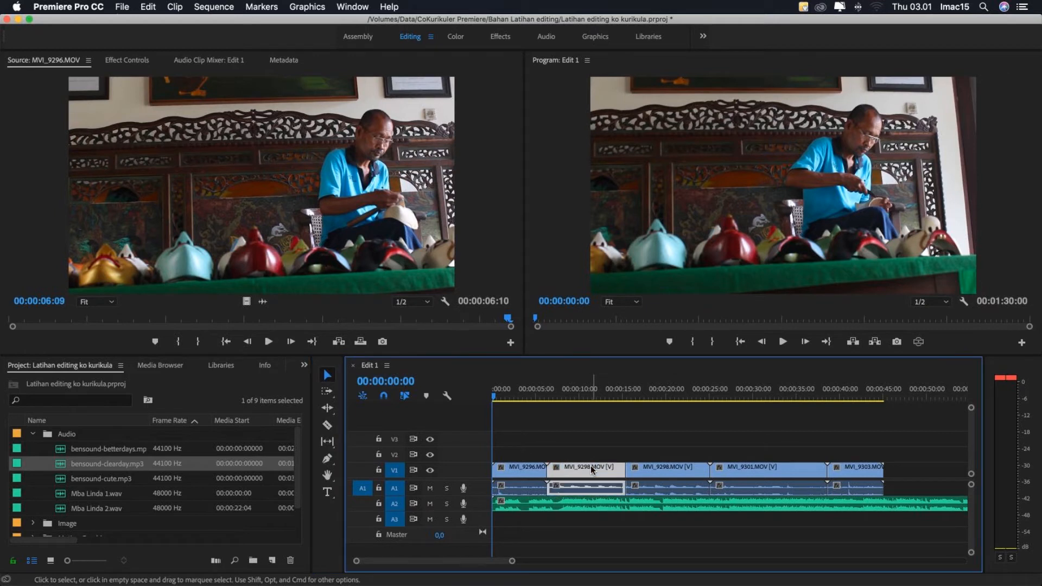
key(Delete)
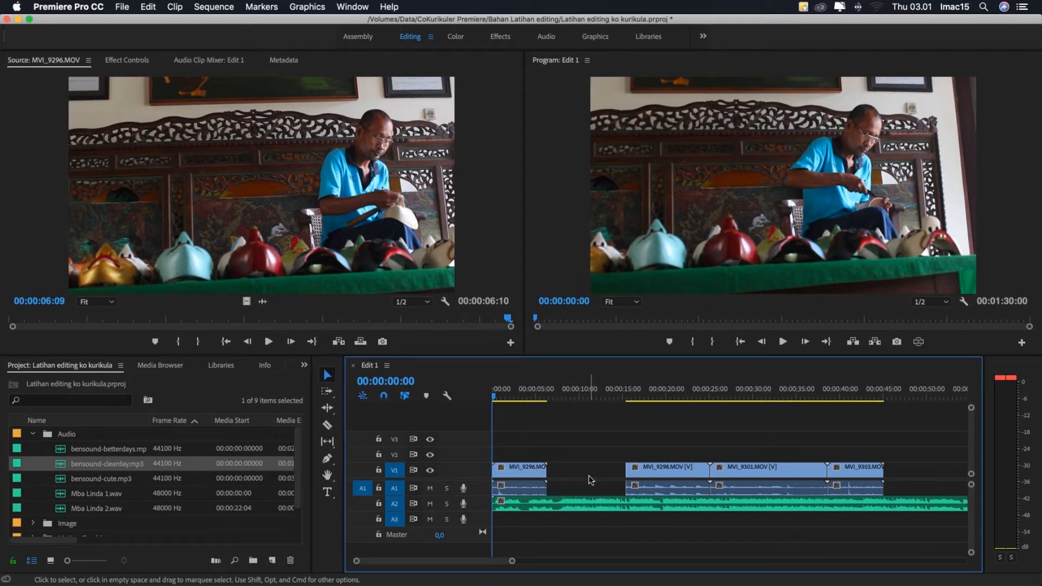
key(super+z)
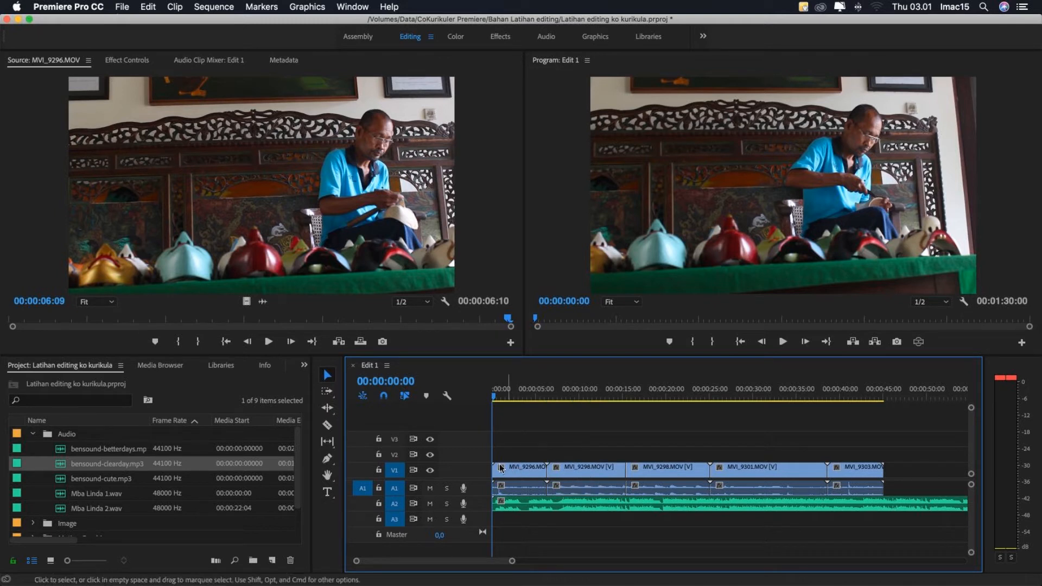
- Slice both pieces of MVI_9298.MOV into many short segments with the Razor tool and undo all the cuts
click(327, 426)
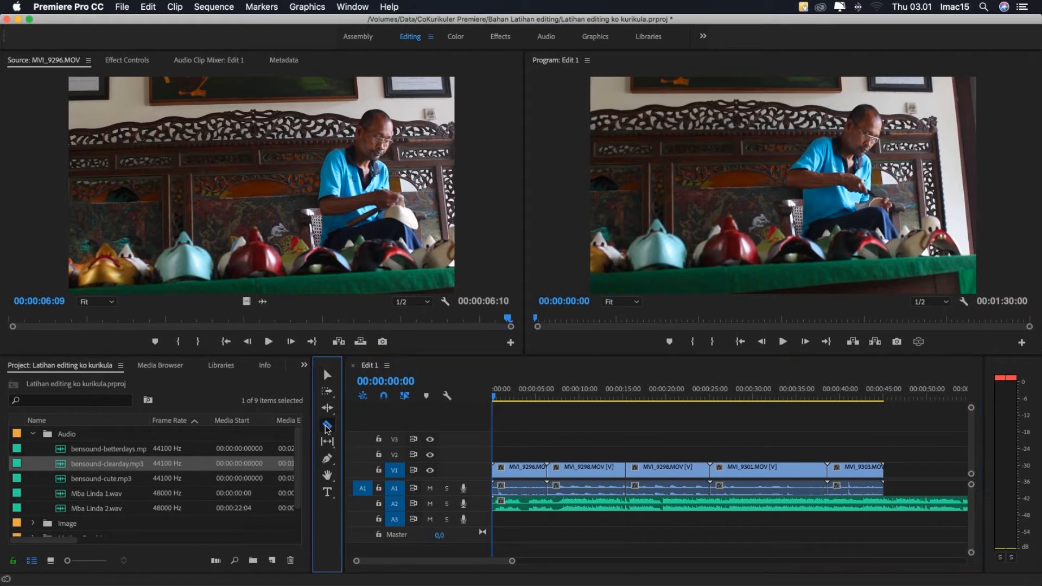
click(559, 470)
click(589, 470)
click(600, 470)
click(614, 470)
click(654, 470)
click(687, 470)
click(671, 469)
click(639, 470)
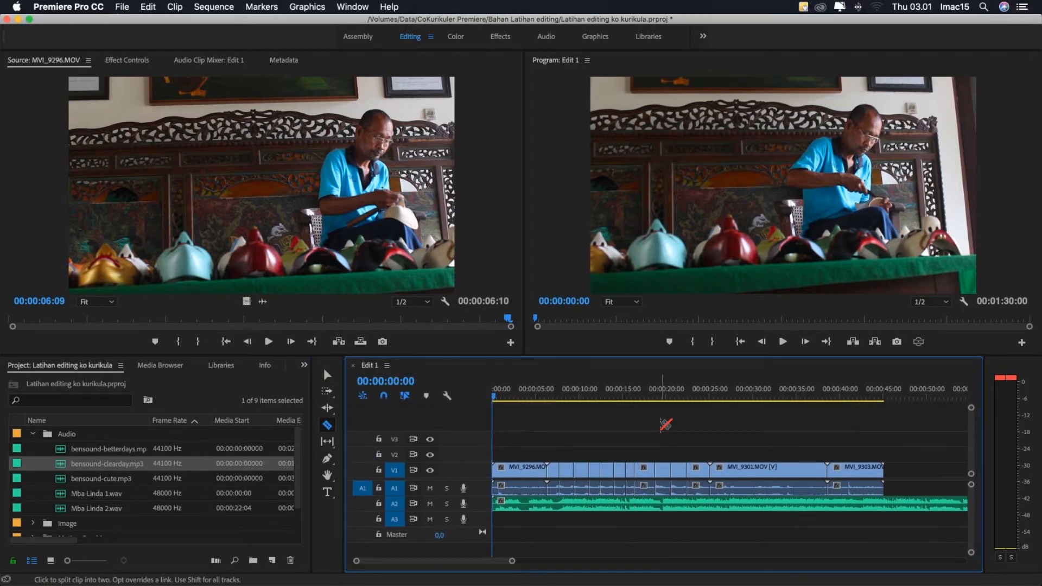
key(super+z)
key(super+z)
key(super+z)
key(super+z)
key(super+z)
key(super+z)
key(super+z)
key(super+z)
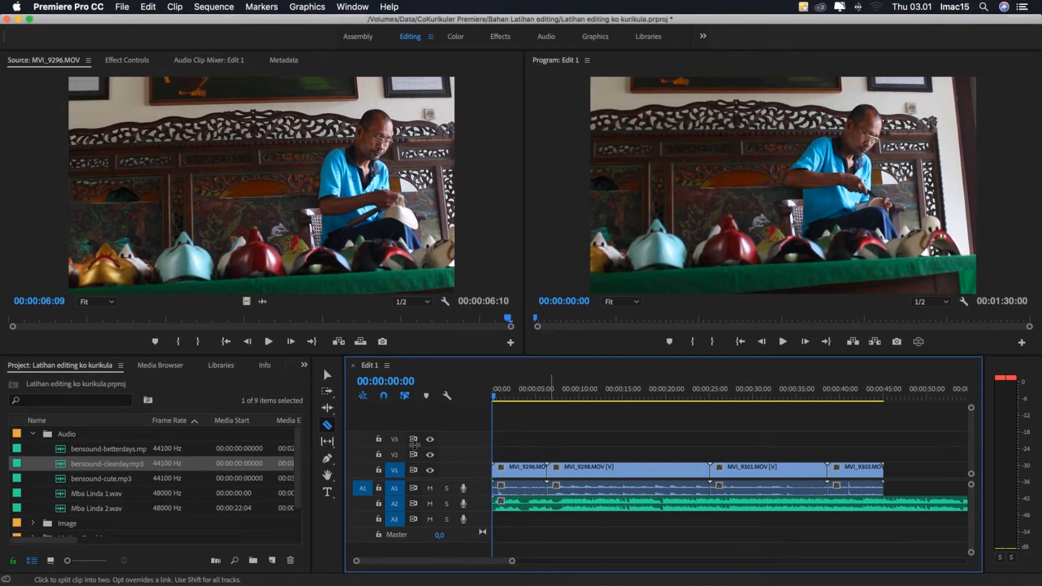
- Ripple-trim about 14 seconds off the start of MVI_9298.MOV and place the playhead inside the clip at 00:00:08:09
click(327, 407)
drag(548, 471, 588, 469)
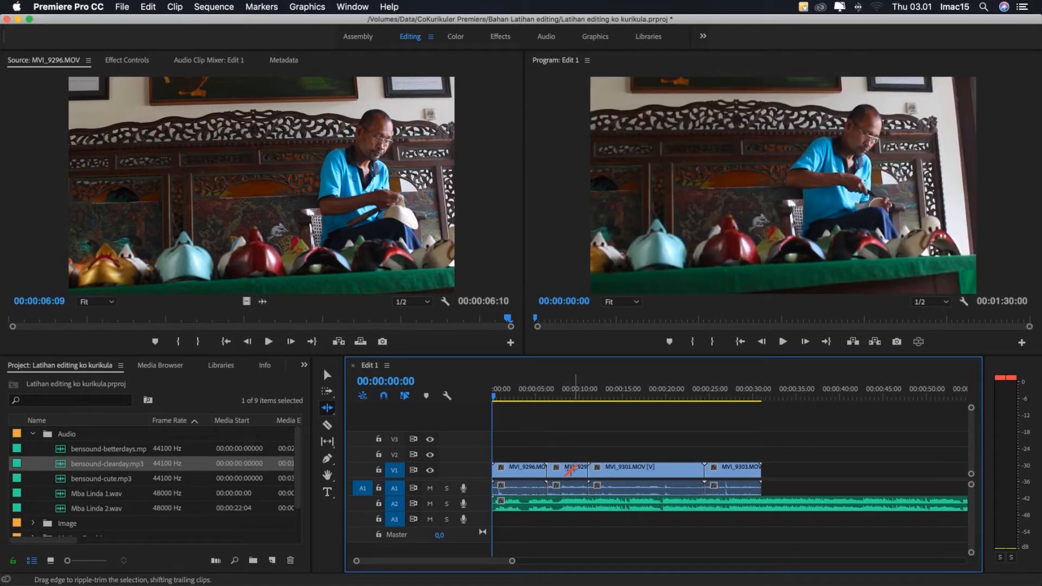
click(549, 402)
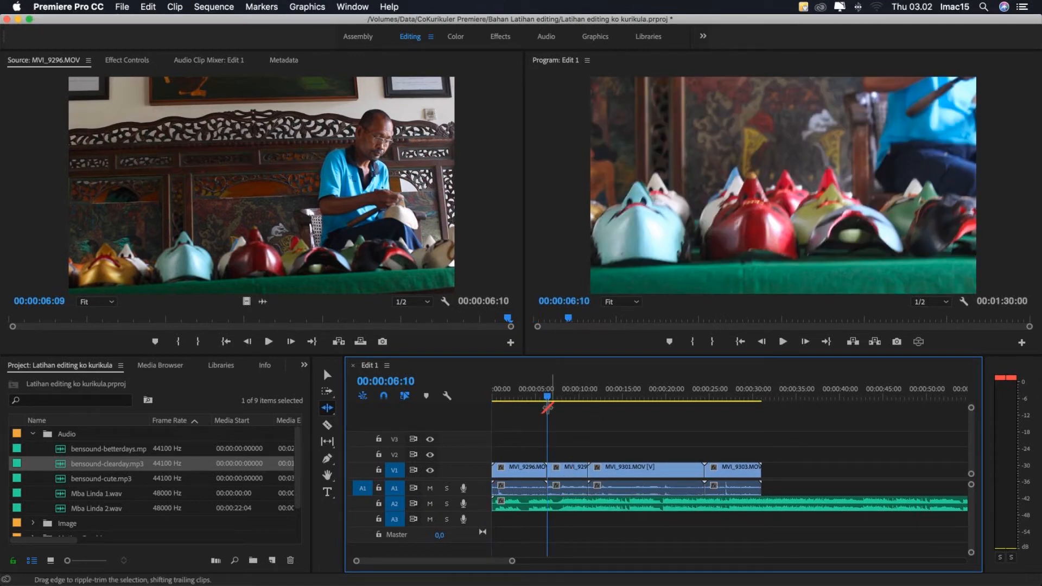
key(v)
click(565, 403)
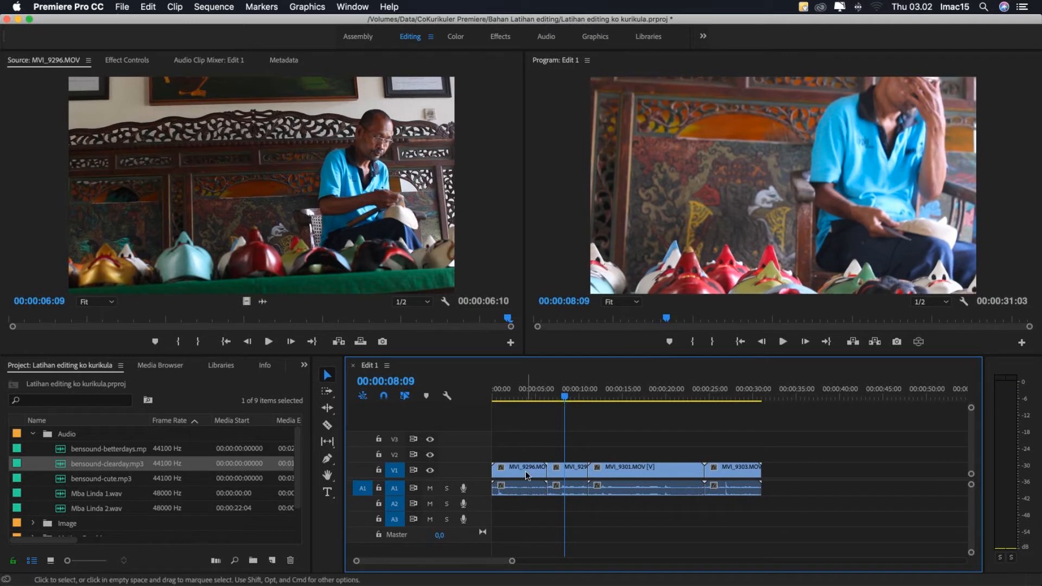
- Slip the footage inside MVI_9298.MOV toward its earlier frames with the Slip tool, keeping the clip's timeline position
click(326, 443)
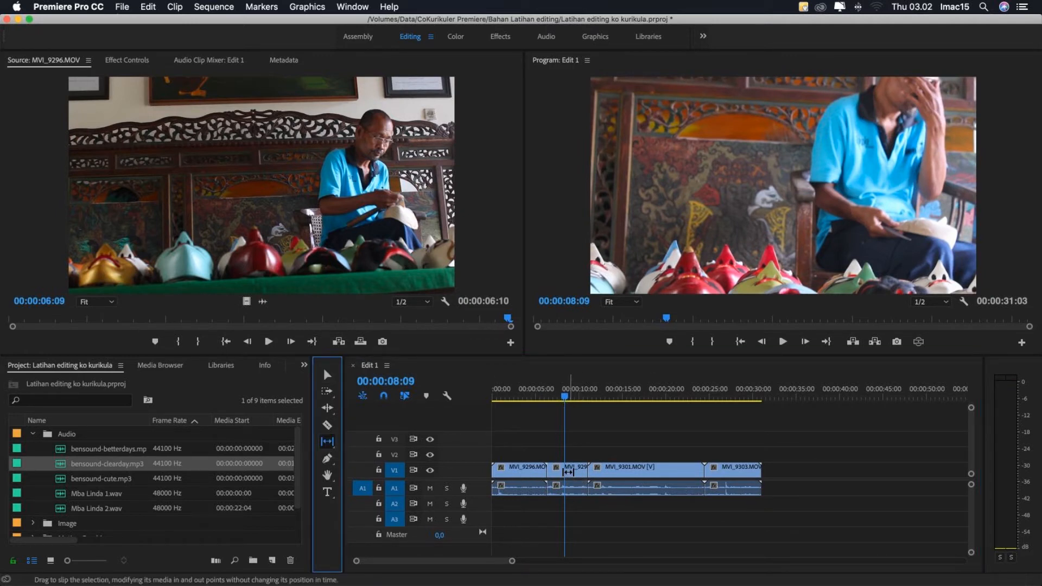
drag(562, 472, 655, 473)
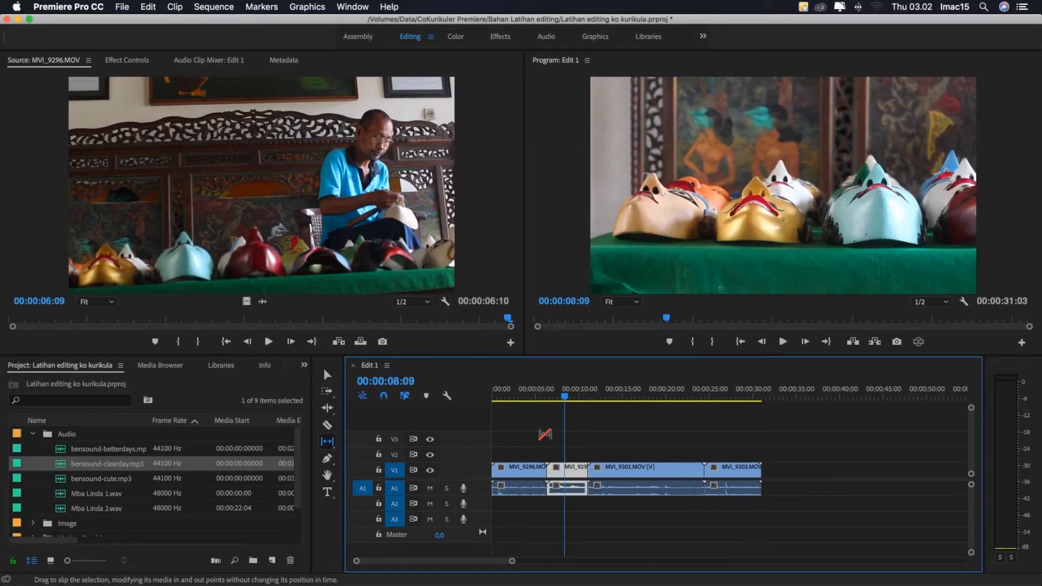
key(Up)
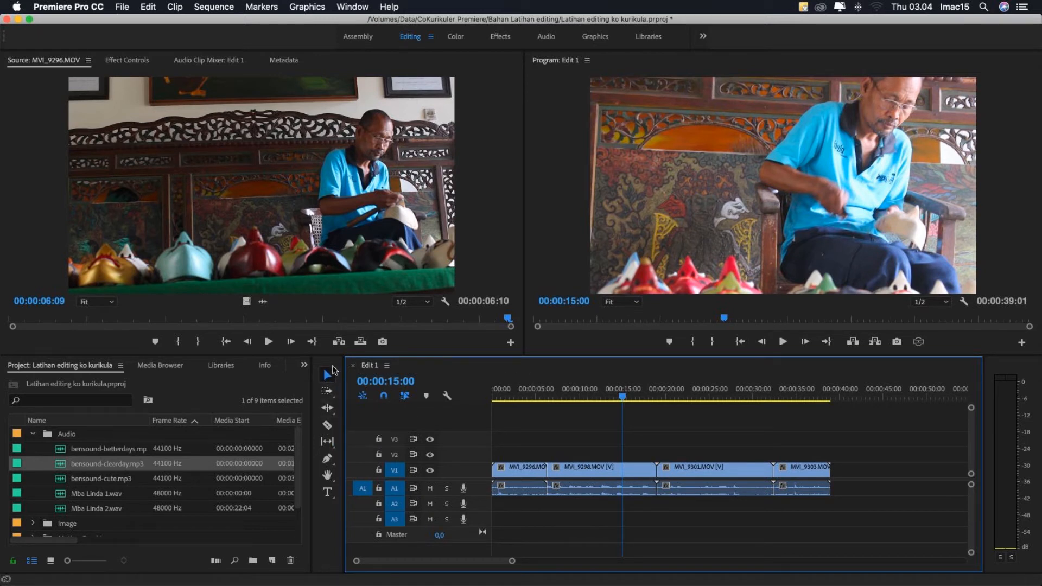
- Cut MVI_9298.MOV with the Razor tool at about 10 seconds and about 15.5 seconds
click(326, 425)
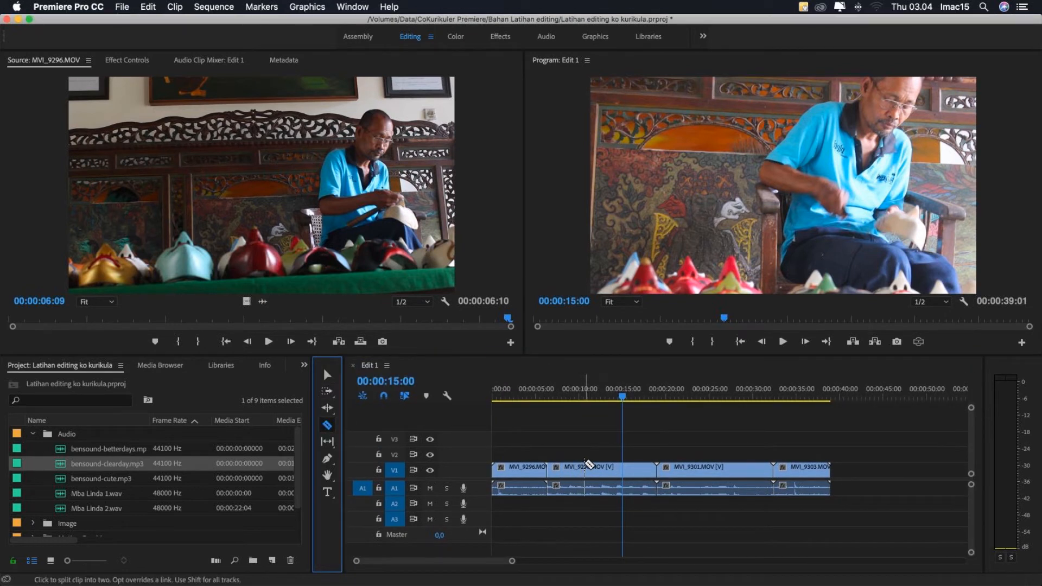
click(582, 467)
click(627, 467)
click(326, 374)
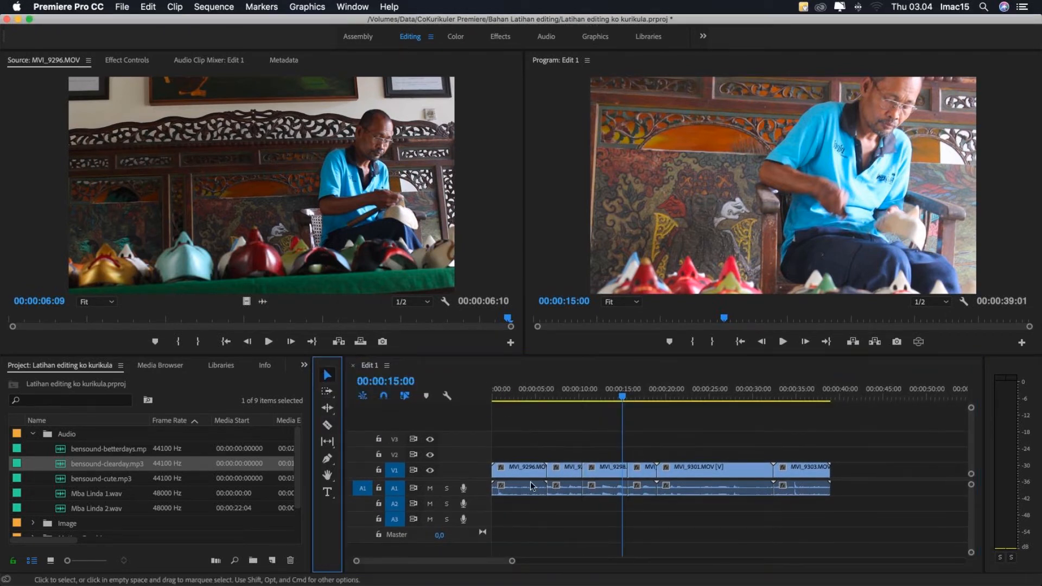
- Delete the first and last pieces of MVI_9298.MOV, keeping only the middle piece
click(559, 474)
key(Delete)
click(642, 477)
key(Delete)
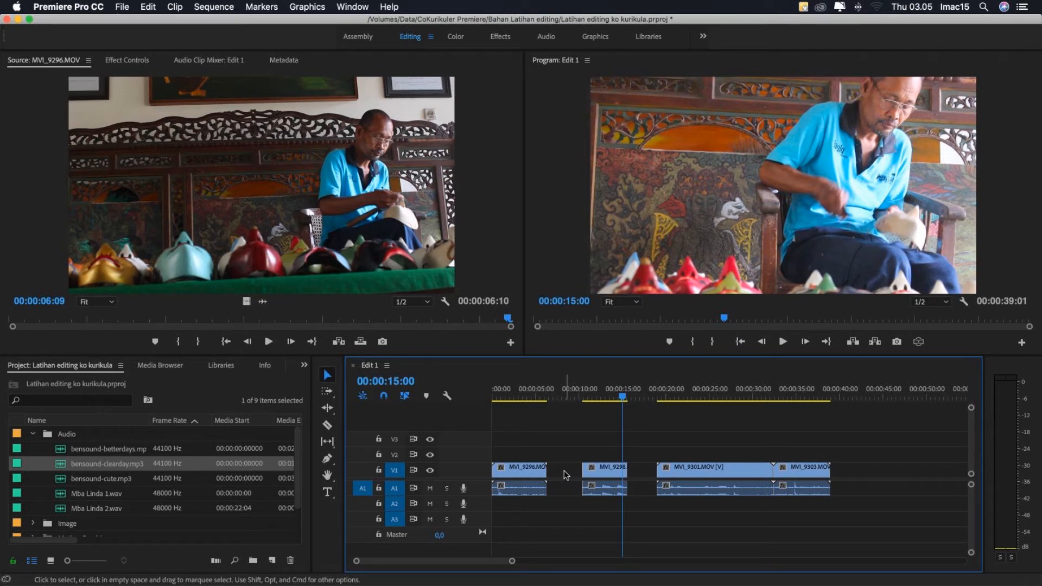
- Ripple-delete the gaps before and after the remaining piece of MVI_9298.MOV
key(Delete)
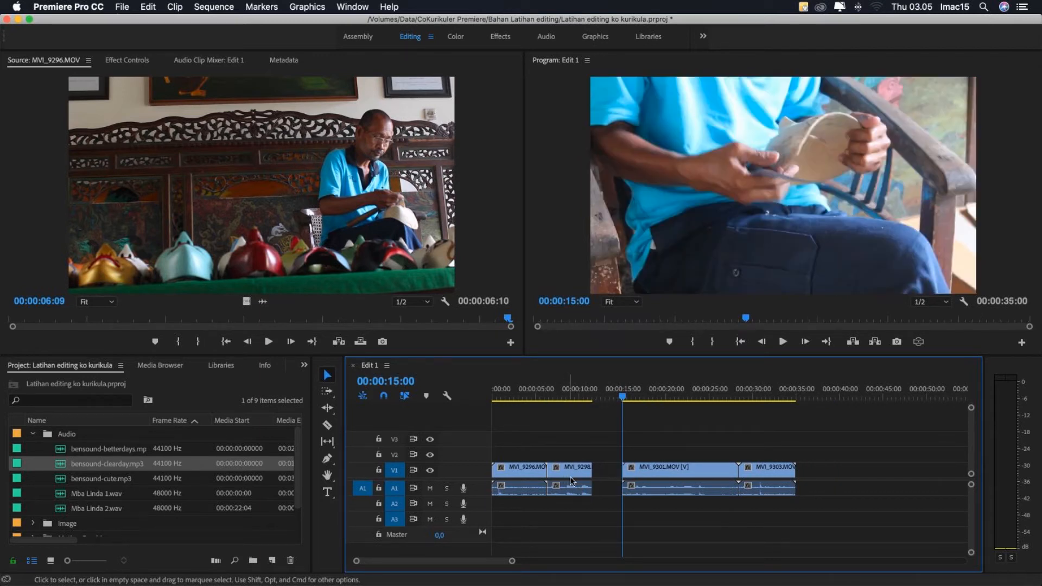
right_click(600, 470)
click(641, 481)
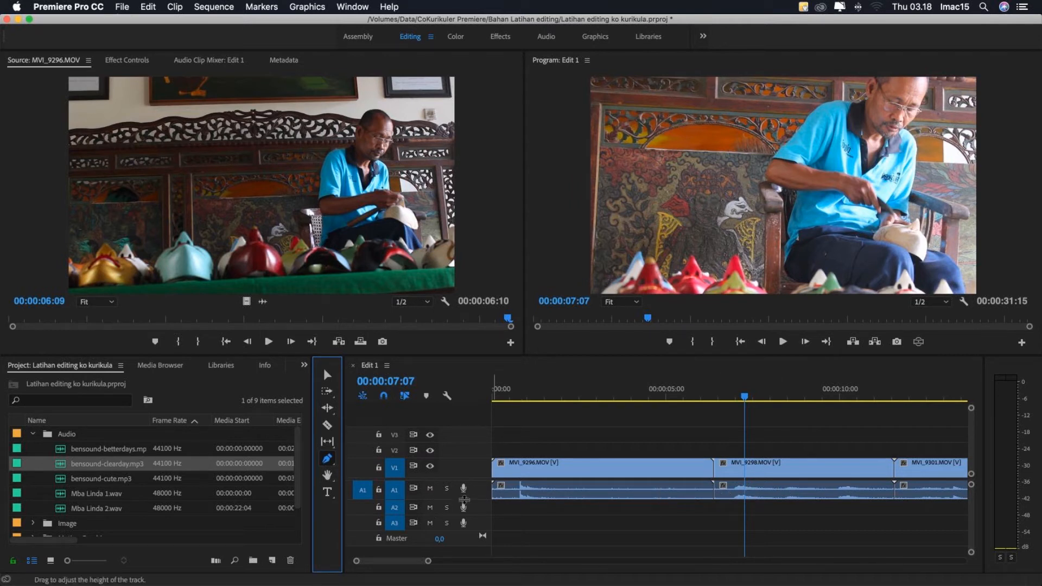
- Increase the height of audio track A1 and place five Pen tool keyframes along the audio of MVI_9298.MOV
drag(464, 499, 465, 511)
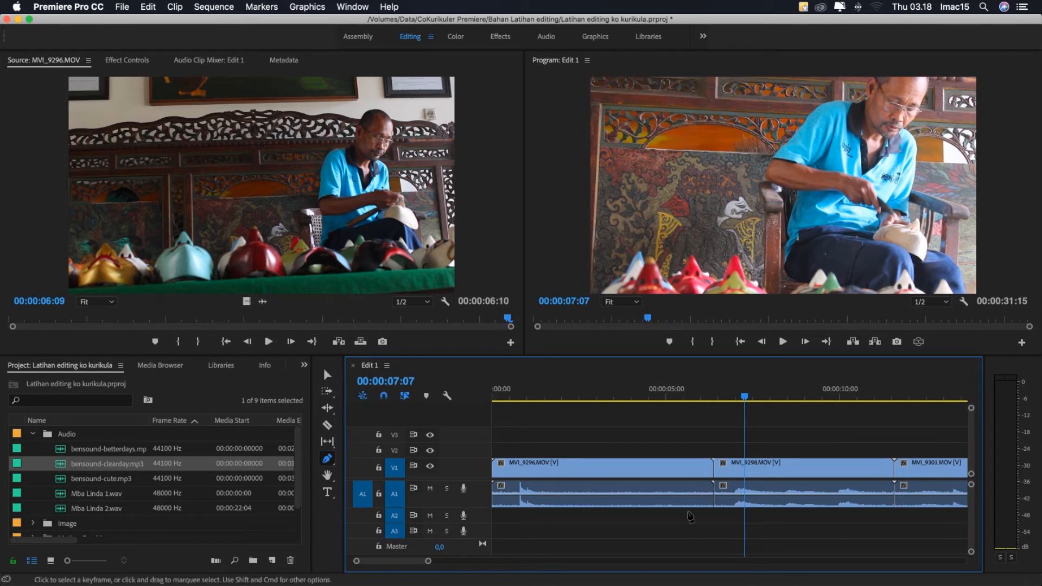
click(743, 495)
click(772, 494)
click(807, 495)
click(828, 494)
click(849, 494)
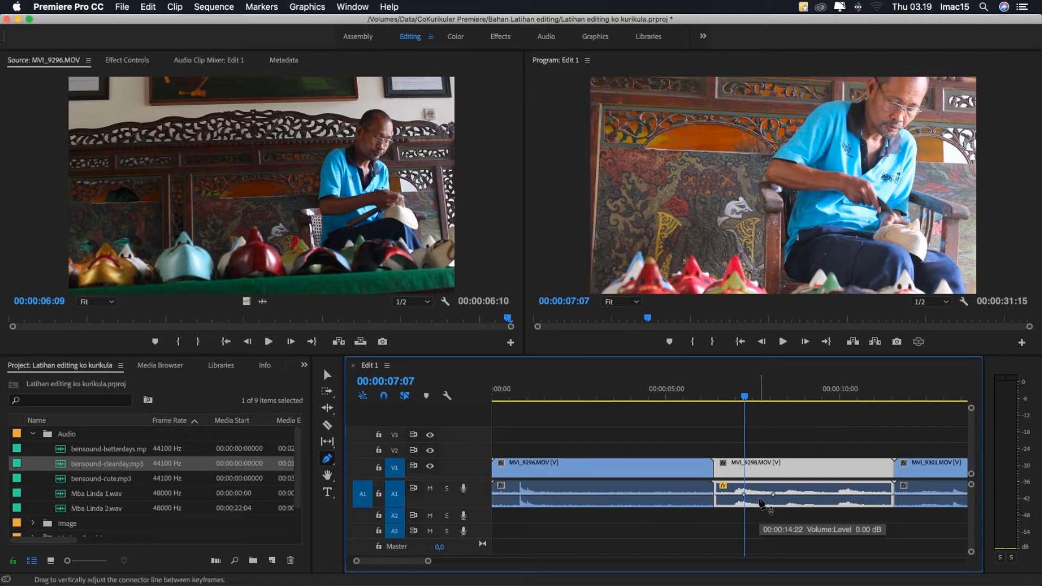
- Scroll the timeline with the Hand tool to view the end of the sequence at MVI_9303.MOV
click(327, 476)
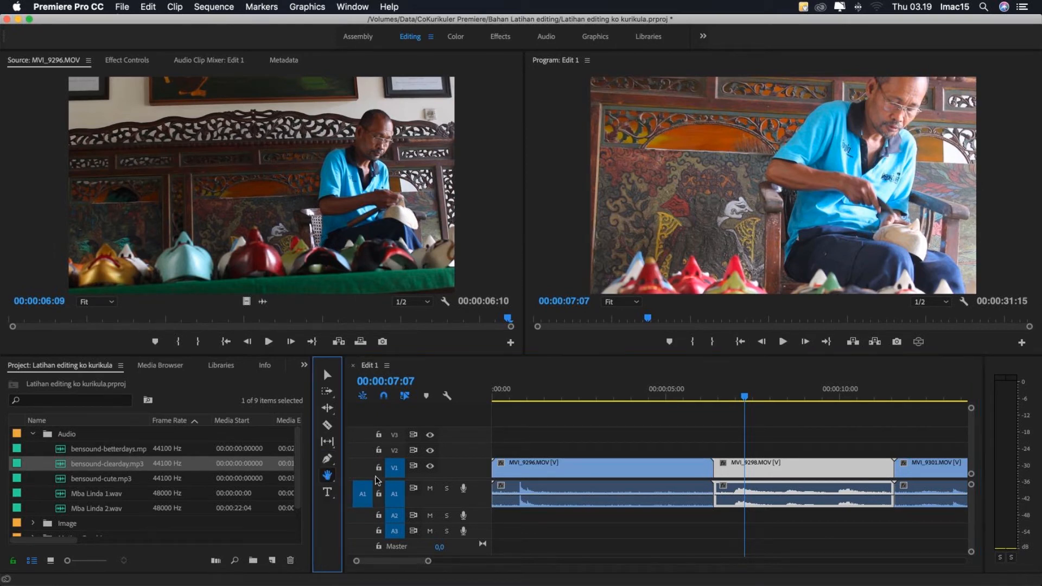
drag(793, 479, 595, 482)
drag(885, 471, 583, 484)
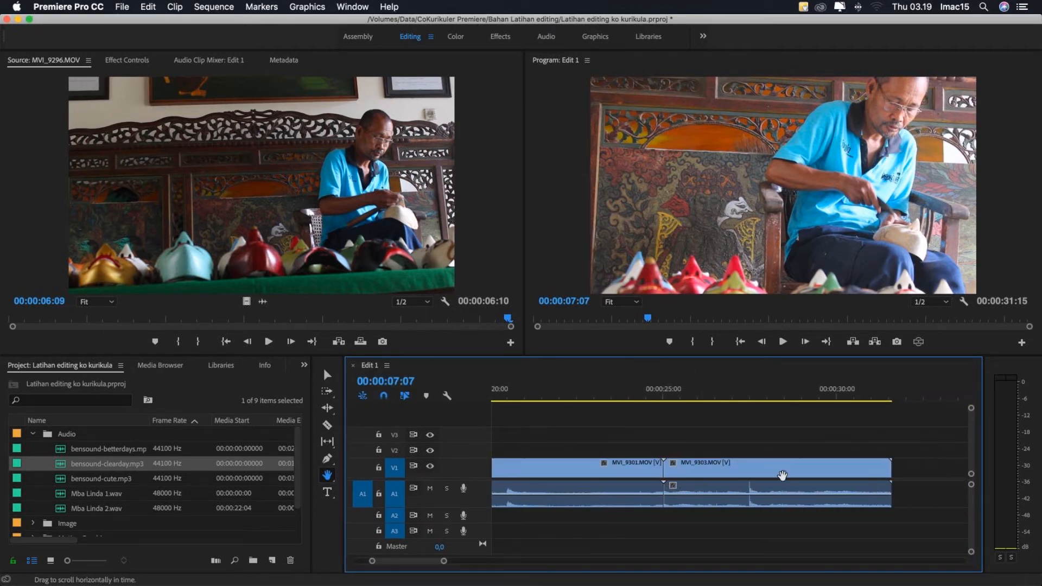
drag(769, 479, 698, 480)
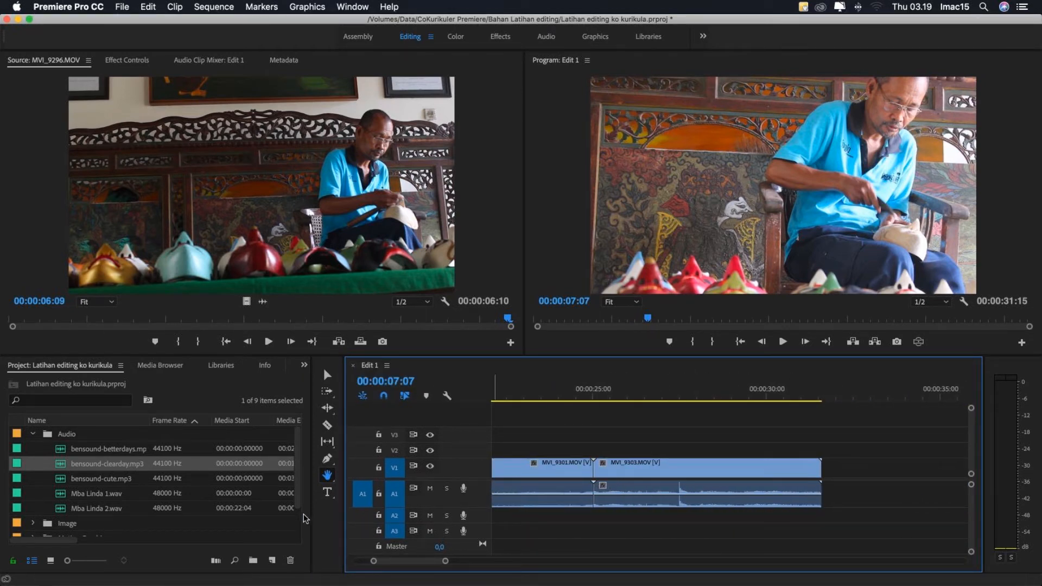
- Add a two-line title reading "Membuat topeng kayu" over the wood panel beside the craftsman with the Type tool
click(327, 493)
click(619, 171)
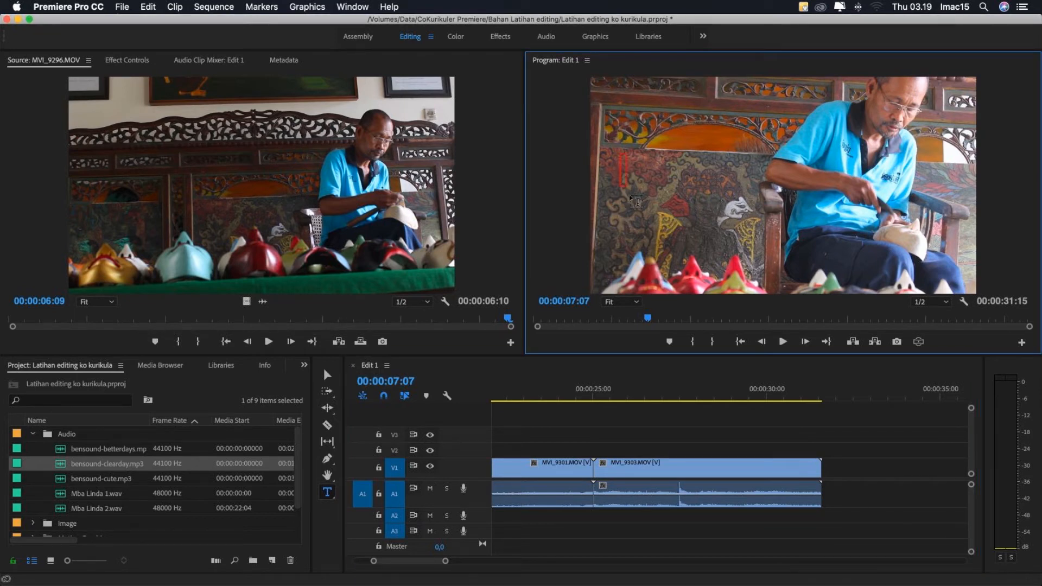
text(Membuat tope)
key(BackSpace)
key(BackSpace)
key(BackSpace)
key(BackSpace)
key(Return)
text(topeng kayu)
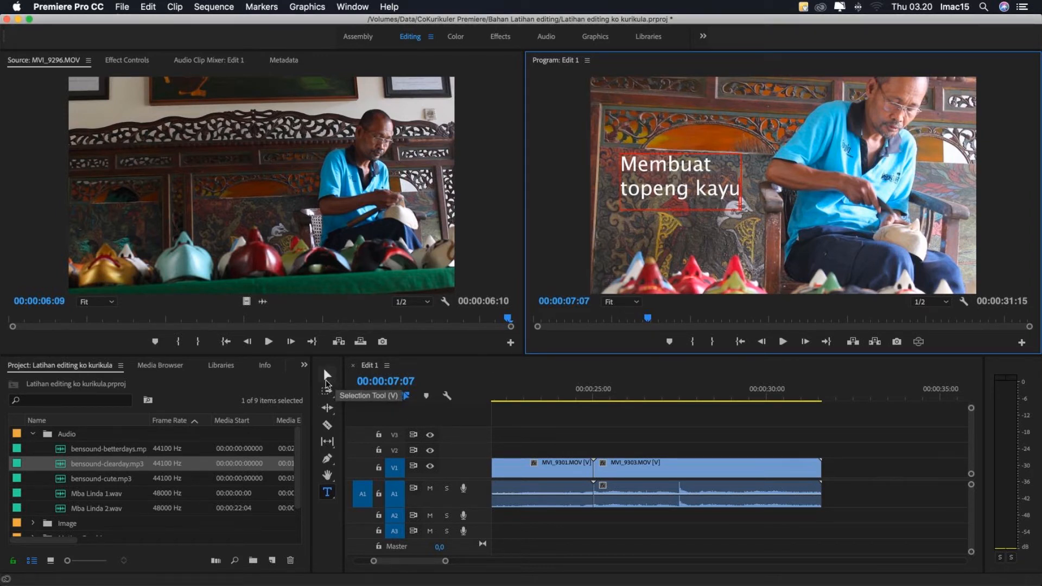
- Move the "Membuat topeng kayu" title slightly down and to the left in the frame, and deselect it
click(326, 377)
drag(675, 194, 667, 216)
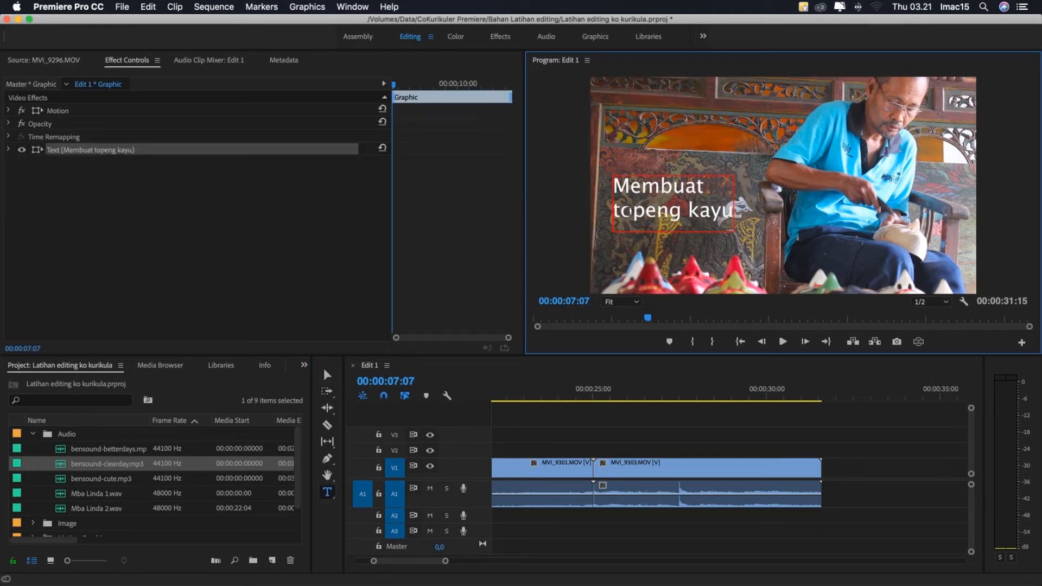
click(570, 433)
key(t)
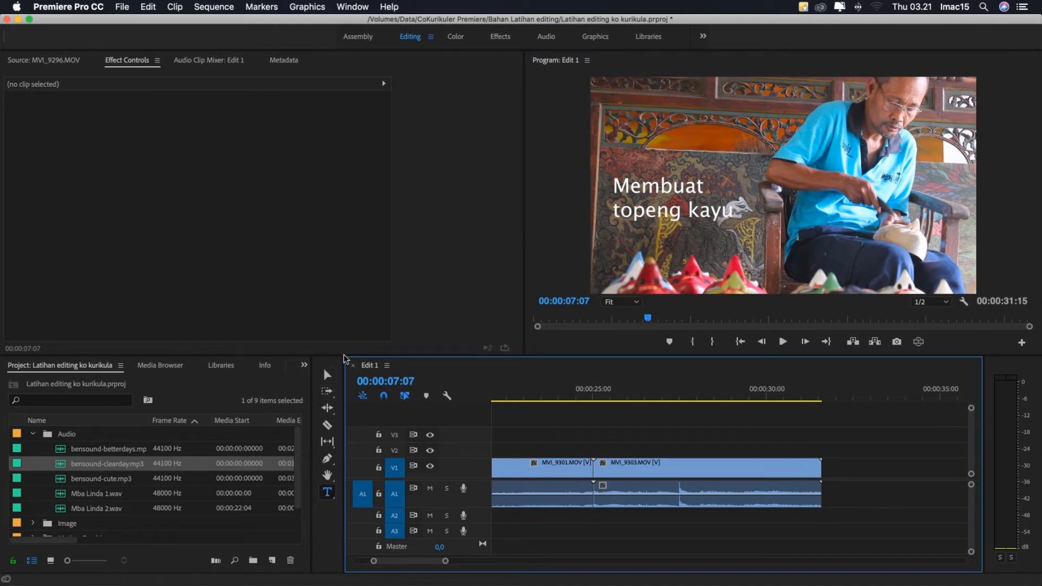
- Hide video track V2, scrub to 00:00:08:00 to check the picture without the title, and show the track again
scroll(651, 443, left, 10)
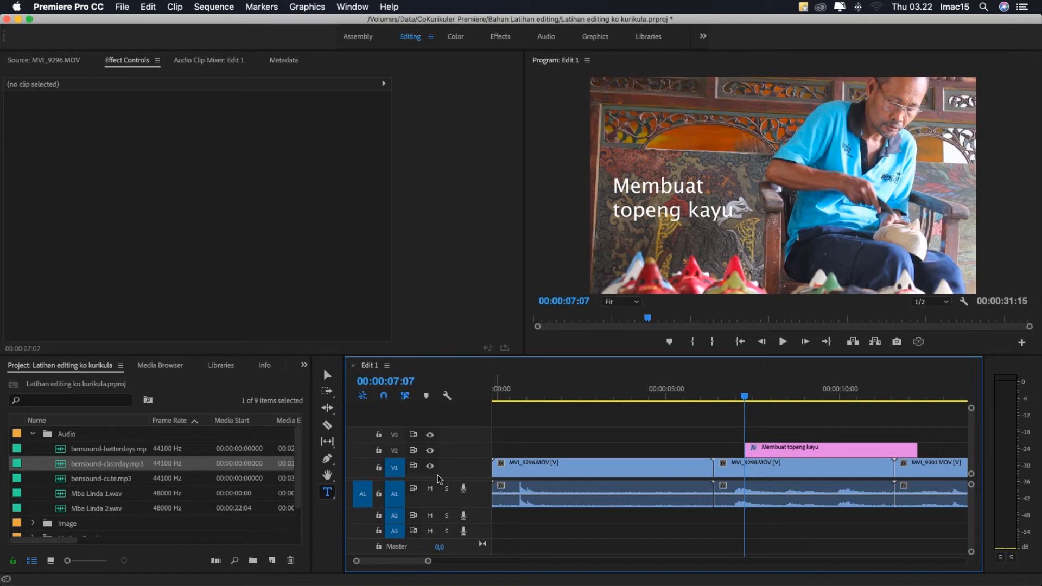
click(777, 451)
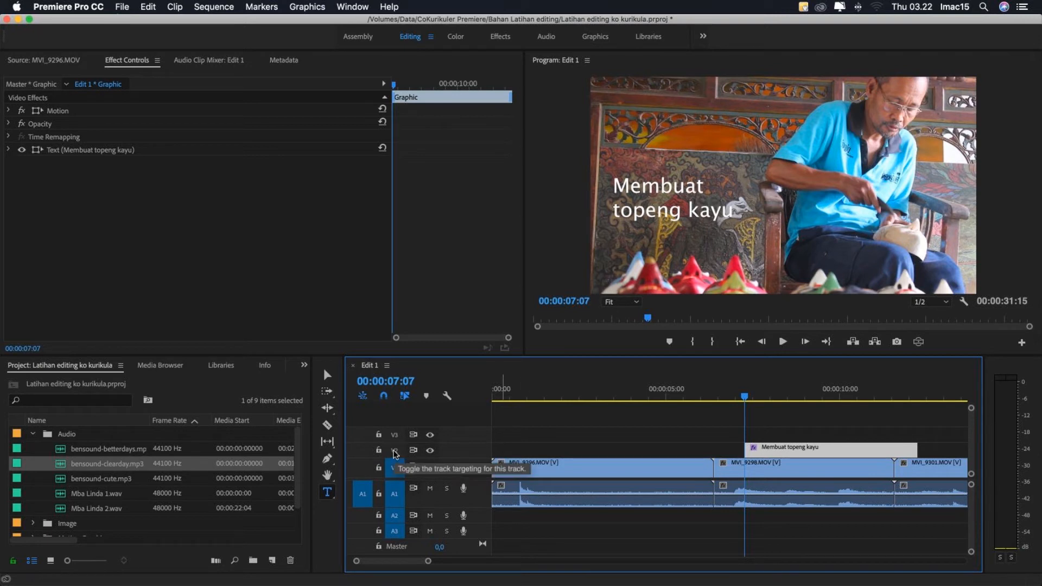
click(430, 450)
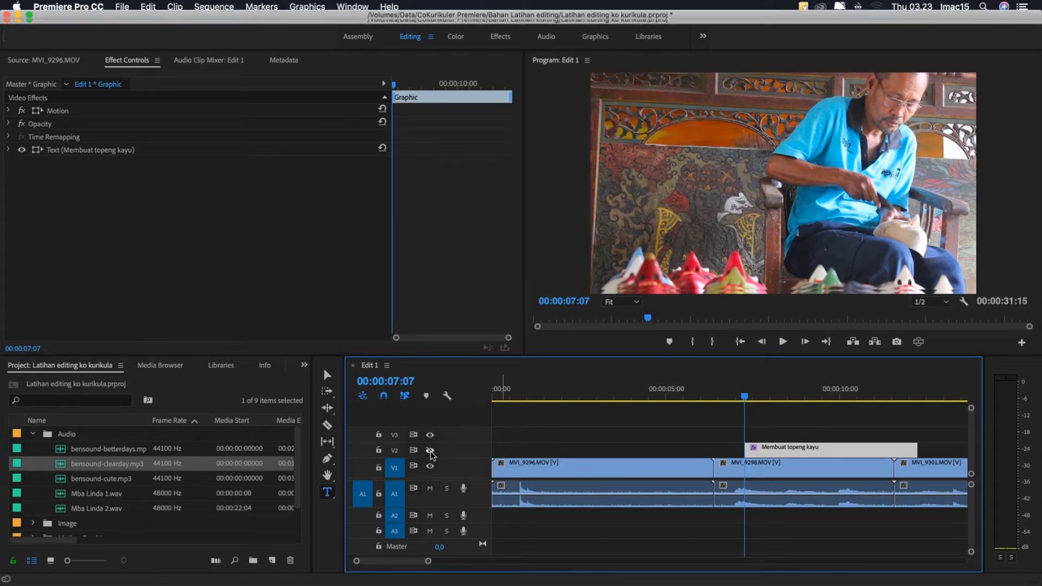
drag(739, 396, 769, 399)
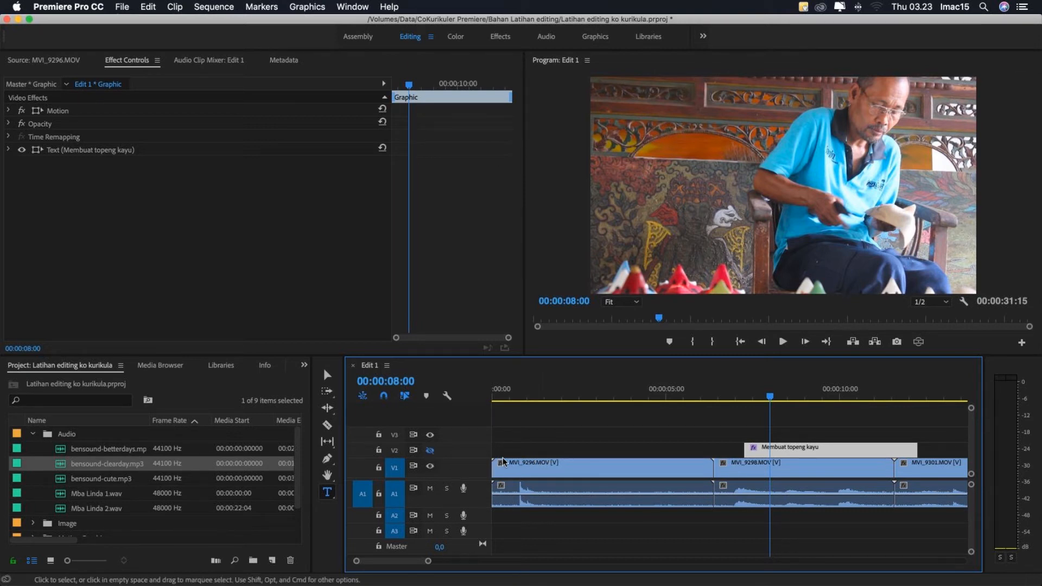
click(430, 450)
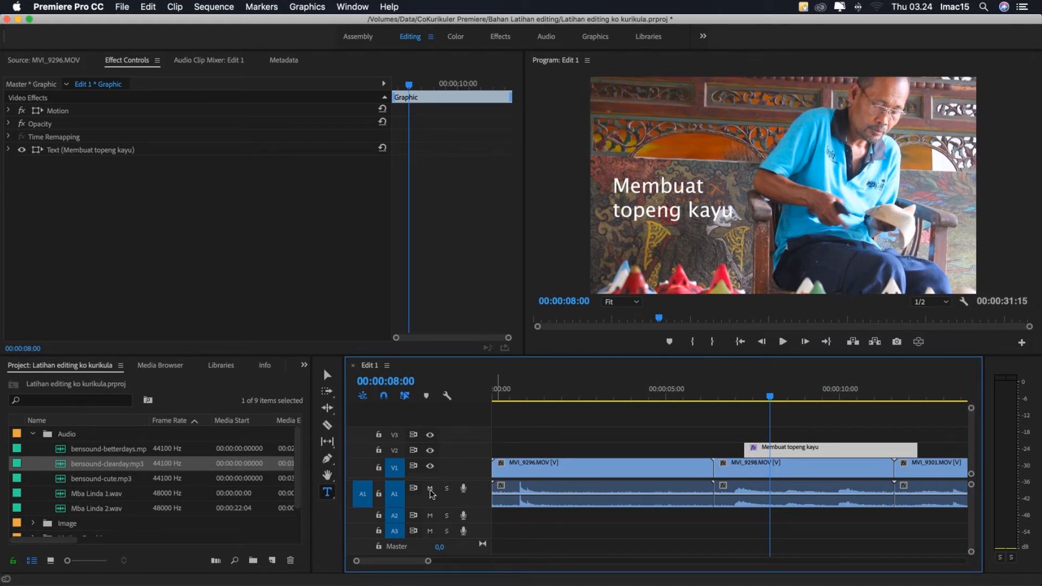
- Mute audio track A1, play the sequence from 00:00:08:00 to hear the effect, and unmute the track
click(769, 487)
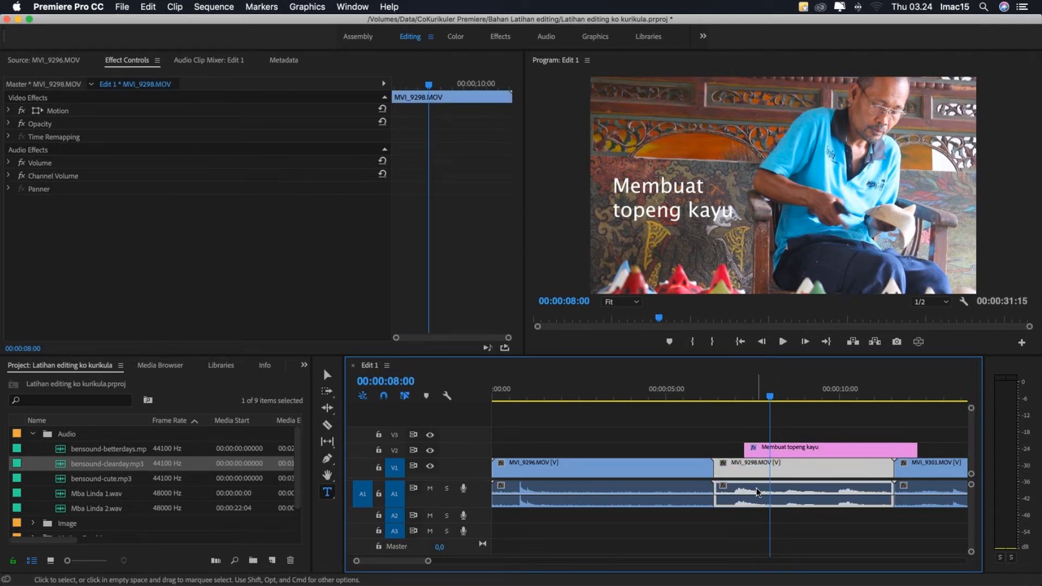
scroll(757, 487, right, 5)
scroll(756, 487, left, 4)
scroll(756, 487, right, 2)
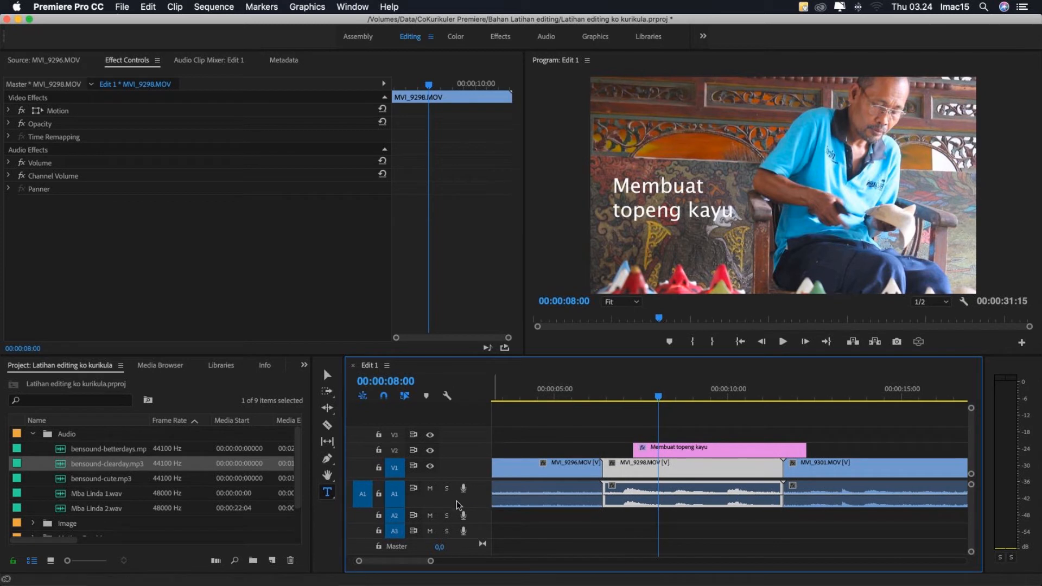
click(430, 489)
key(space)
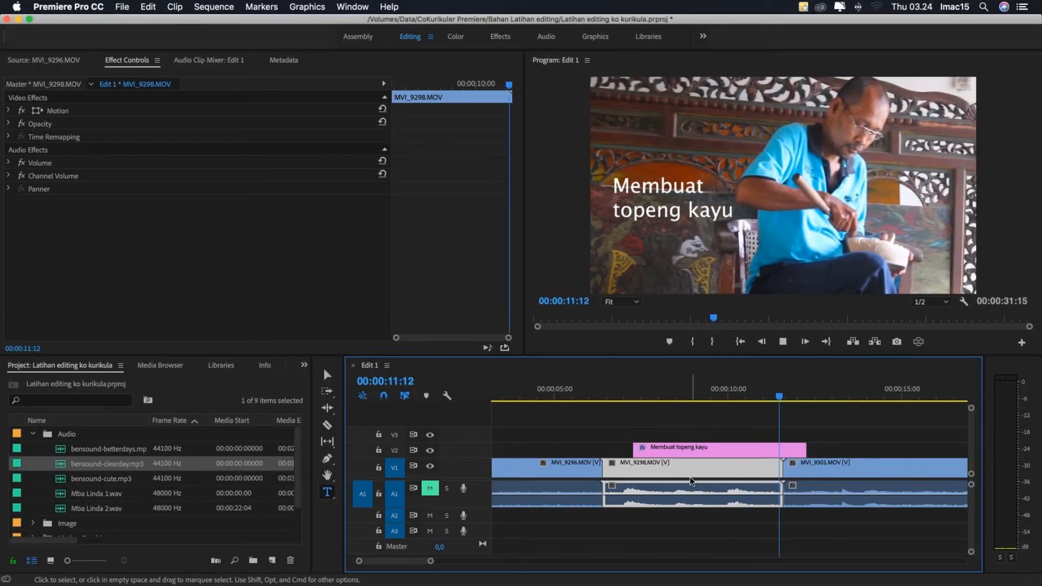
key(space)
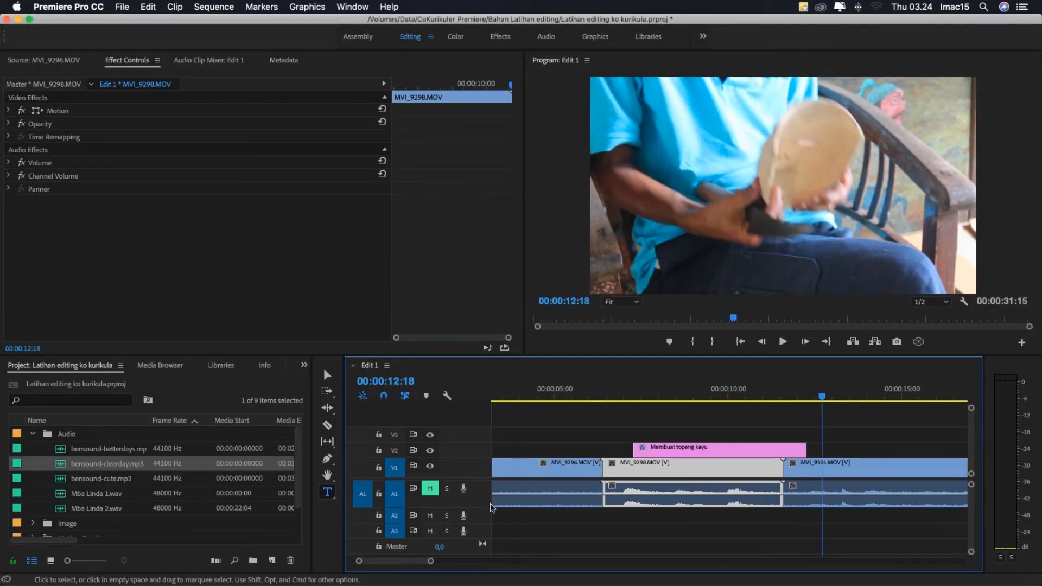
click(430, 490)
- Place bensound-clearday.mp3 on audio track A2 starting at about 4 seconds, and play the sequence with A1 muted
drag(76, 466, 643, 516)
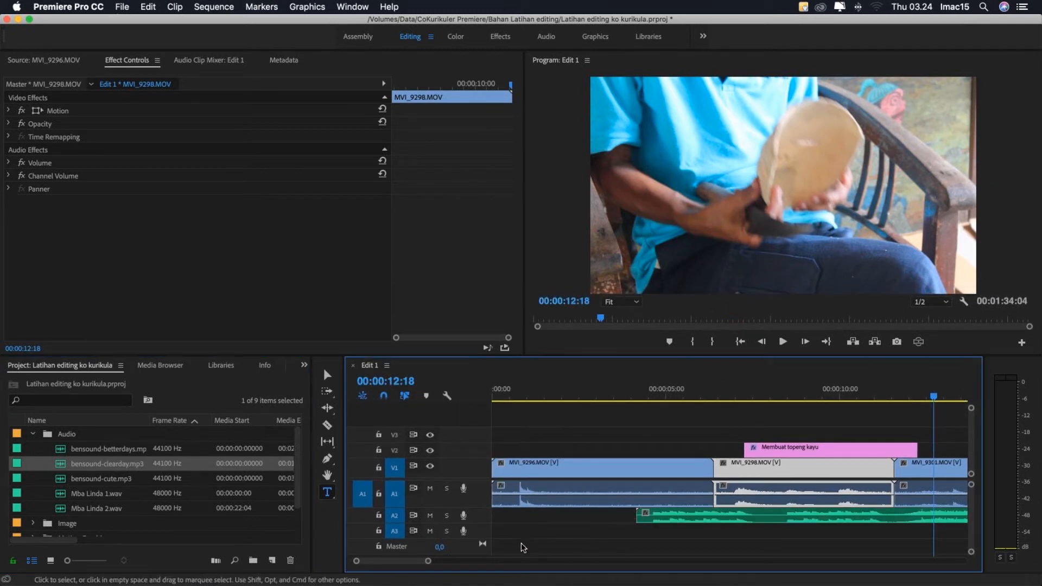
click(430, 488)
click(731, 513)
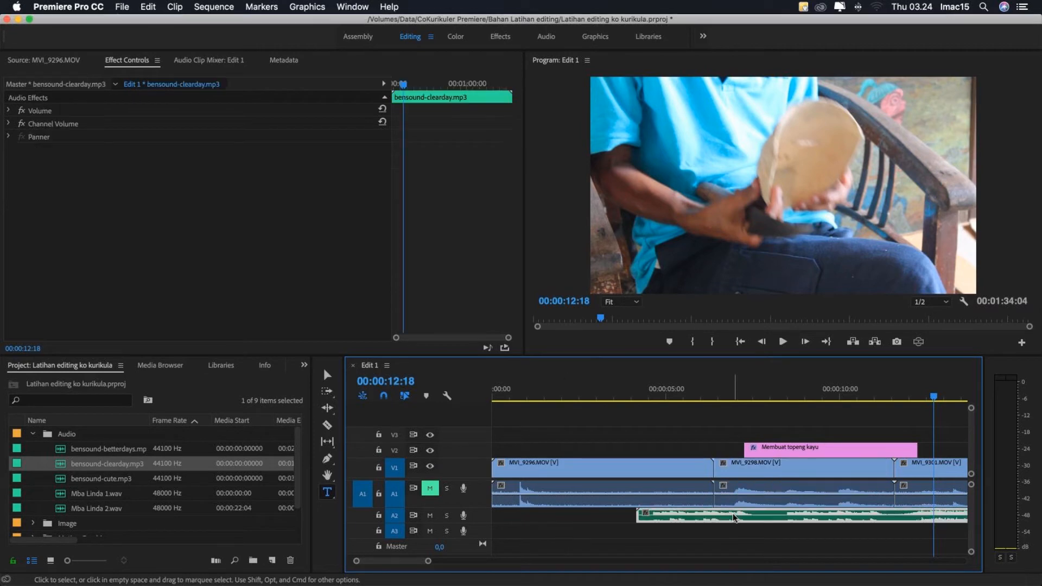
click(792, 391)
click(773, 430)
key(space)
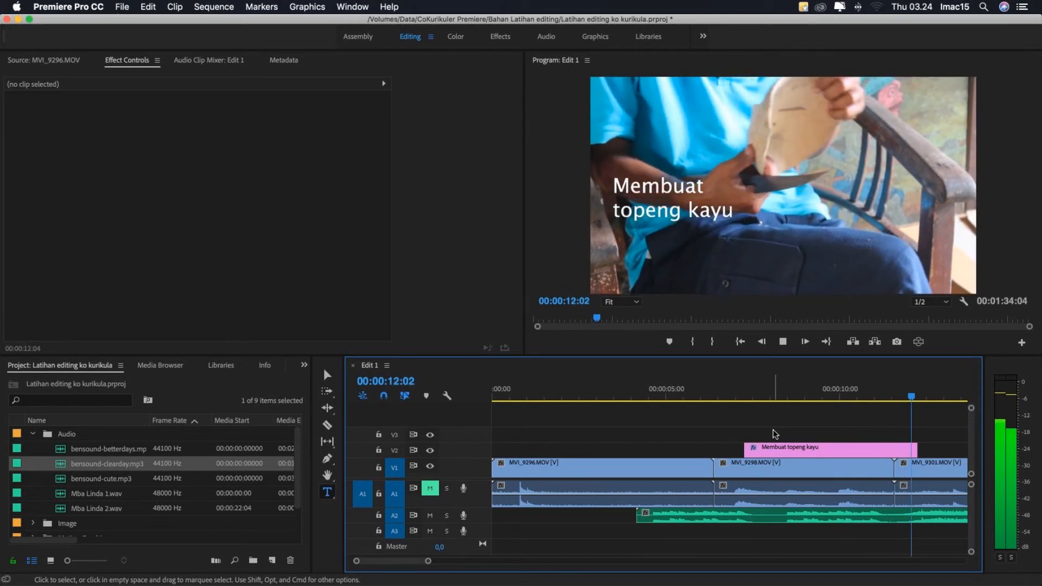
key(space)
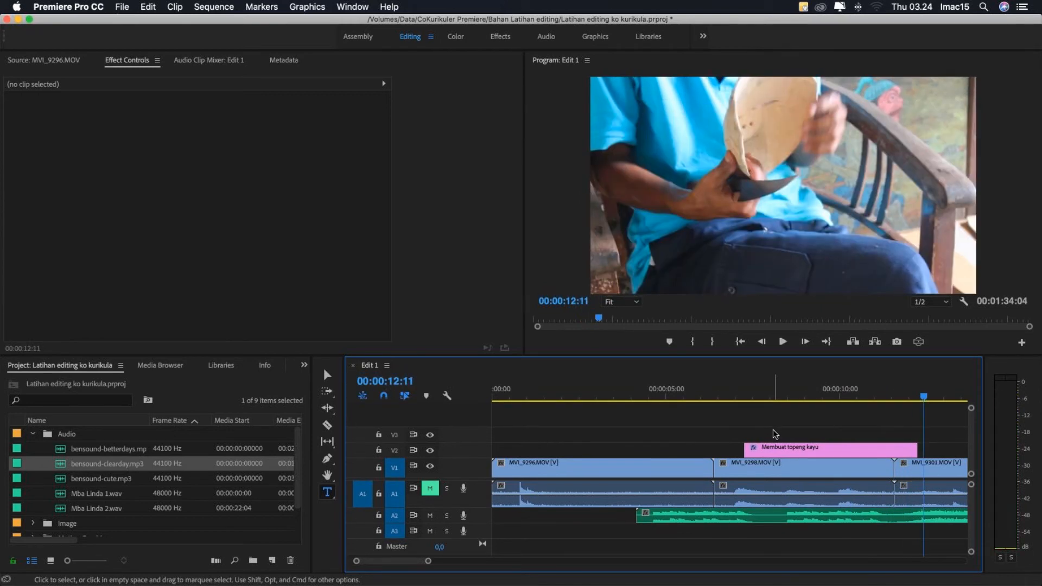
- Unmute audio track A1, solo it, and play the sequence to hear only that track
click(429, 490)
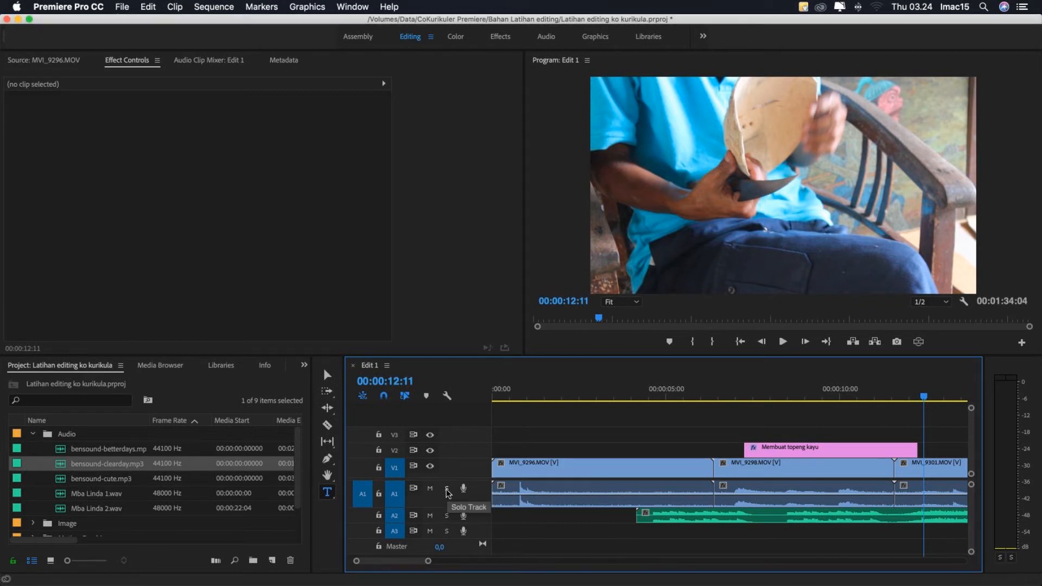
click(446, 489)
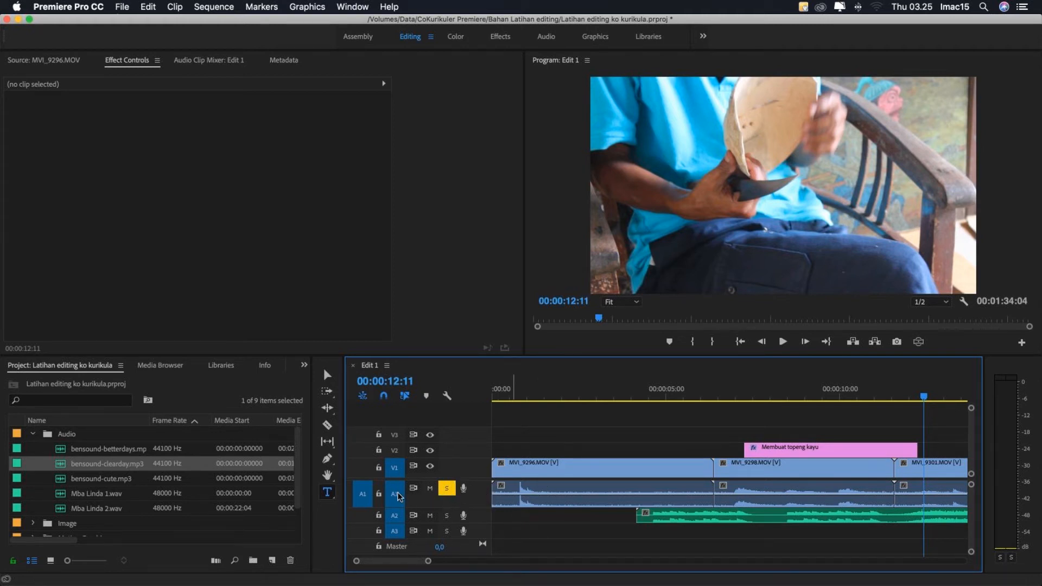
key(space)
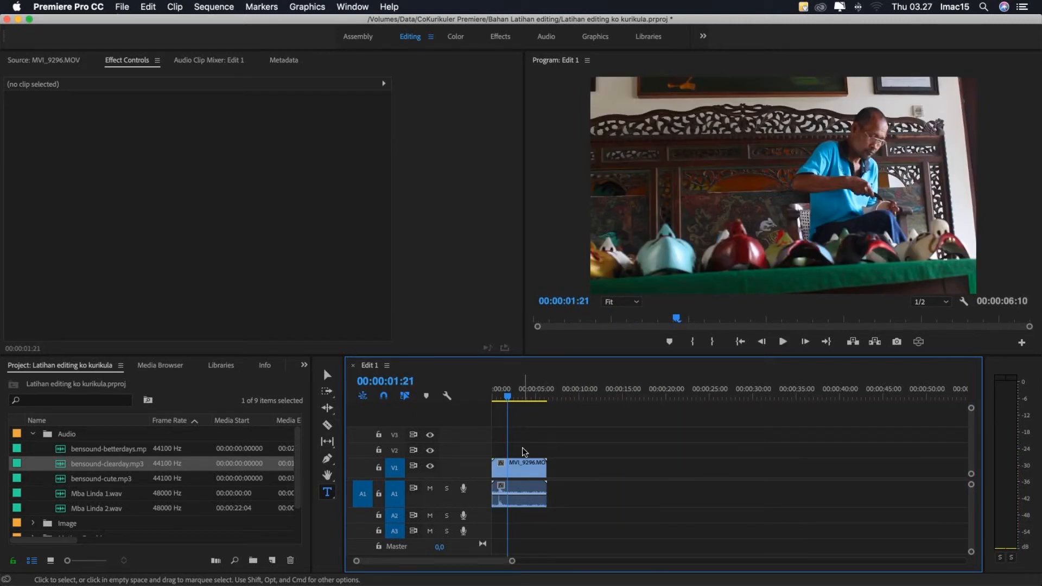
- Try trimming the start of MVI_9296.MOV to 00:00:01:17 and shortening its end with the Selection tool, and undo both trims
click(503, 399)
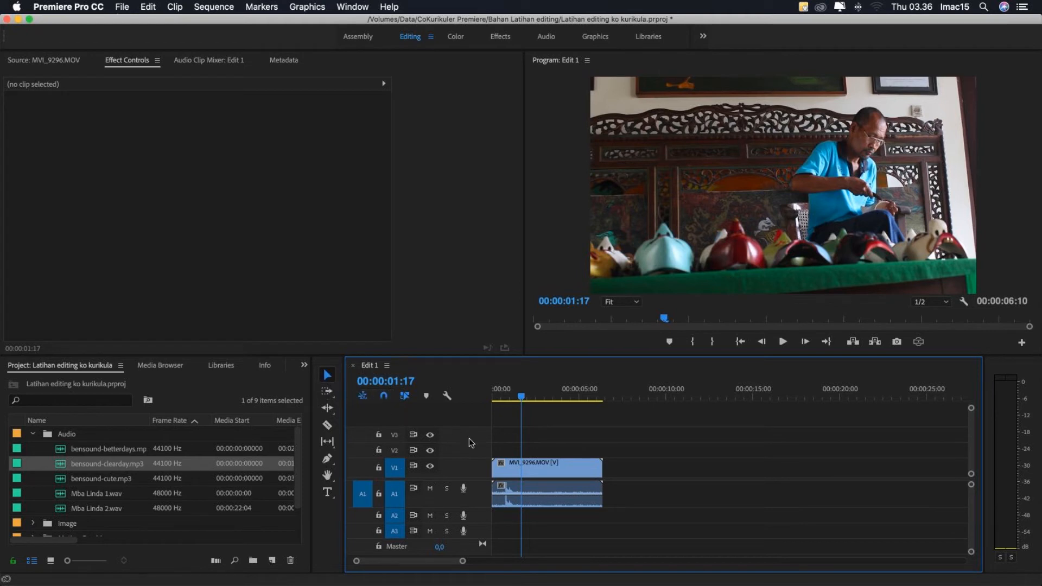
click(327, 375)
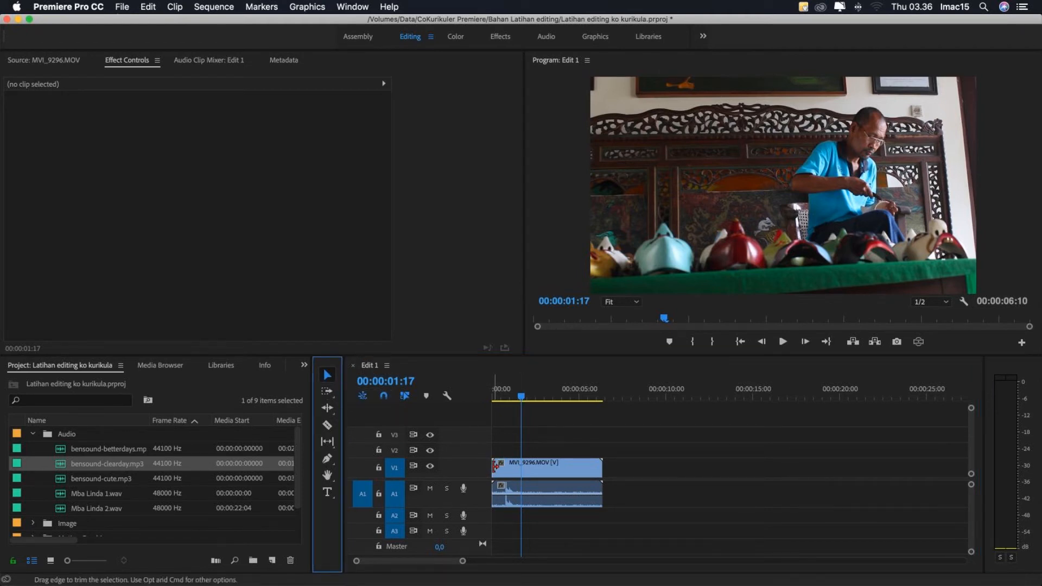
drag(494, 466, 521, 465)
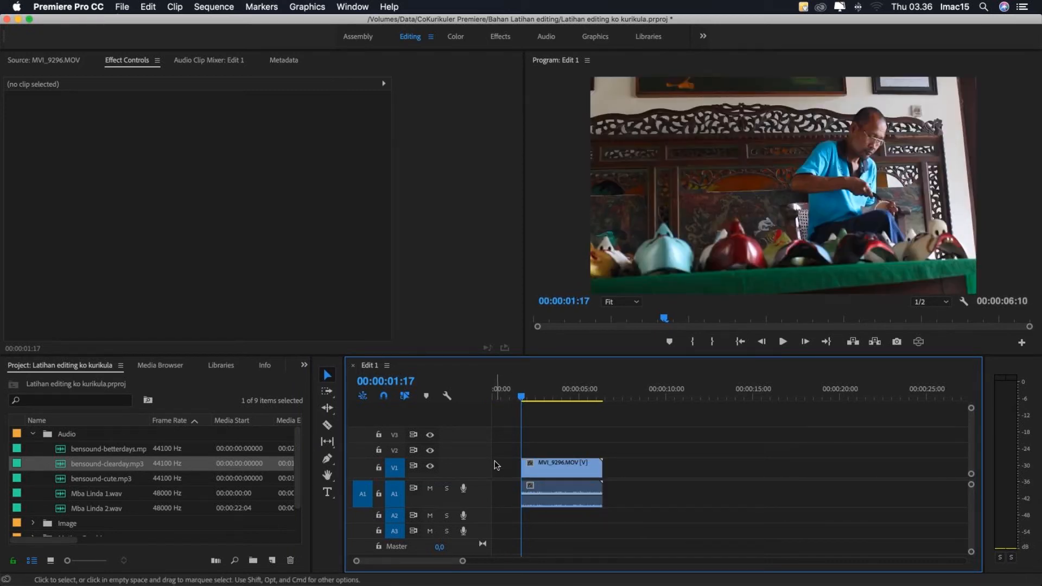
drag(601, 465, 581, 464)
key(super+z)
key(super+z)
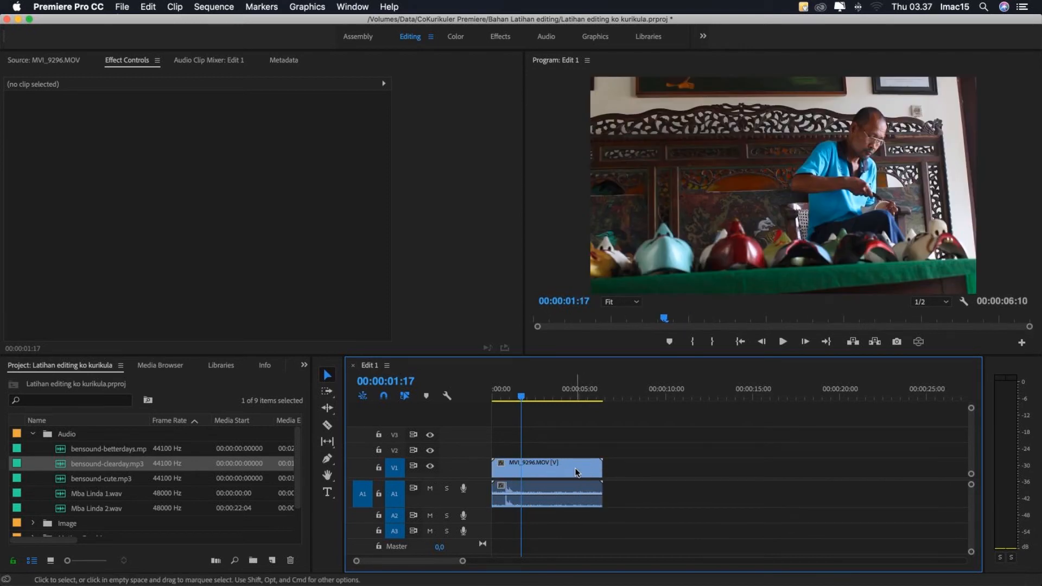
- Cut MVI_9296.MOV with the Razor tool at 00:00:02:07 and again near the 4-second mark
click(327, 425)
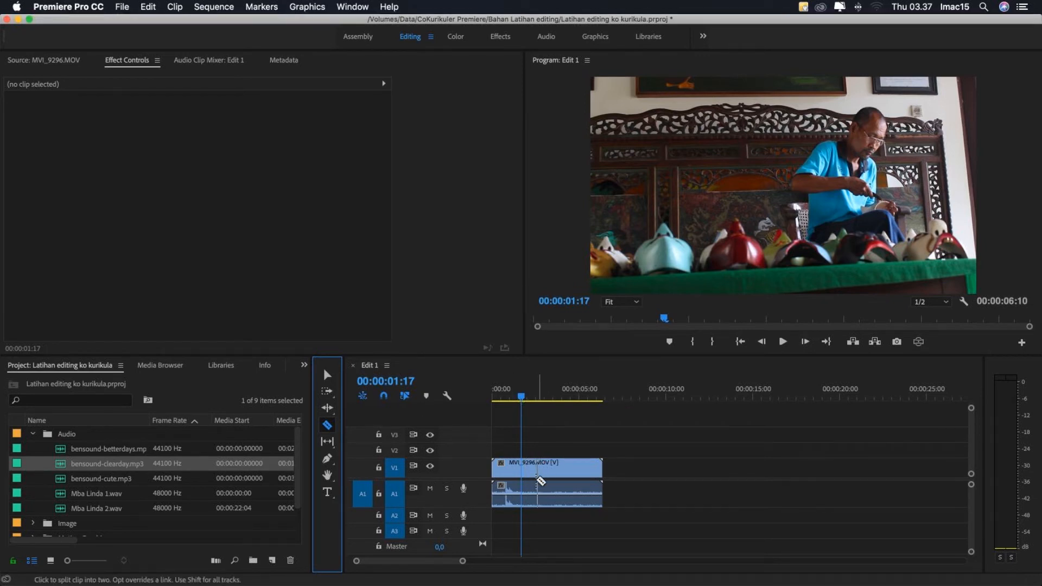
click(531, 397)
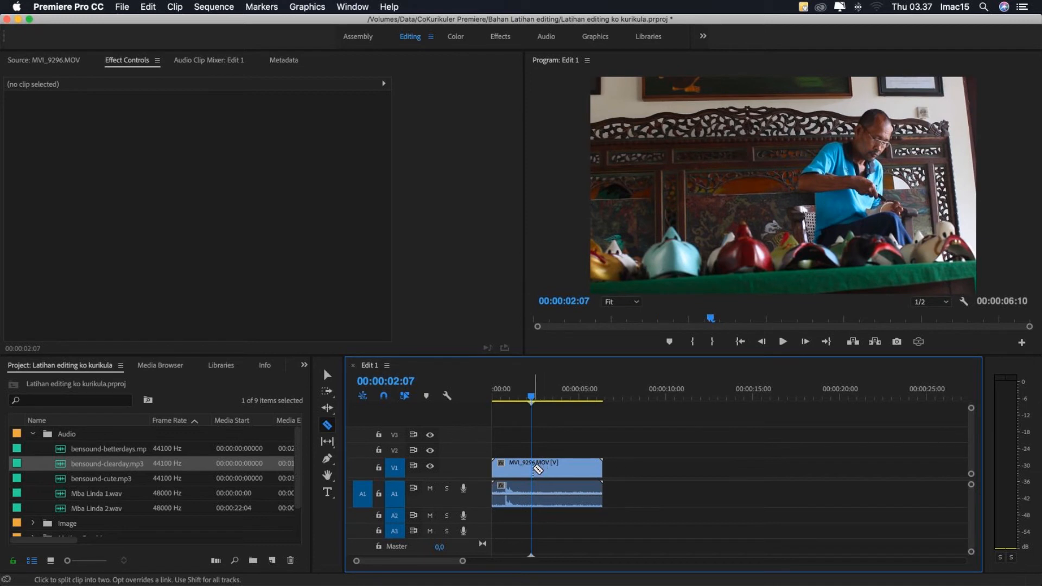
click(532, 468)
click(561, 467)
- Delete the middle piece of MVI_9296.MOV and close the gap it leaves
click(327, 375)
click(547, 468)
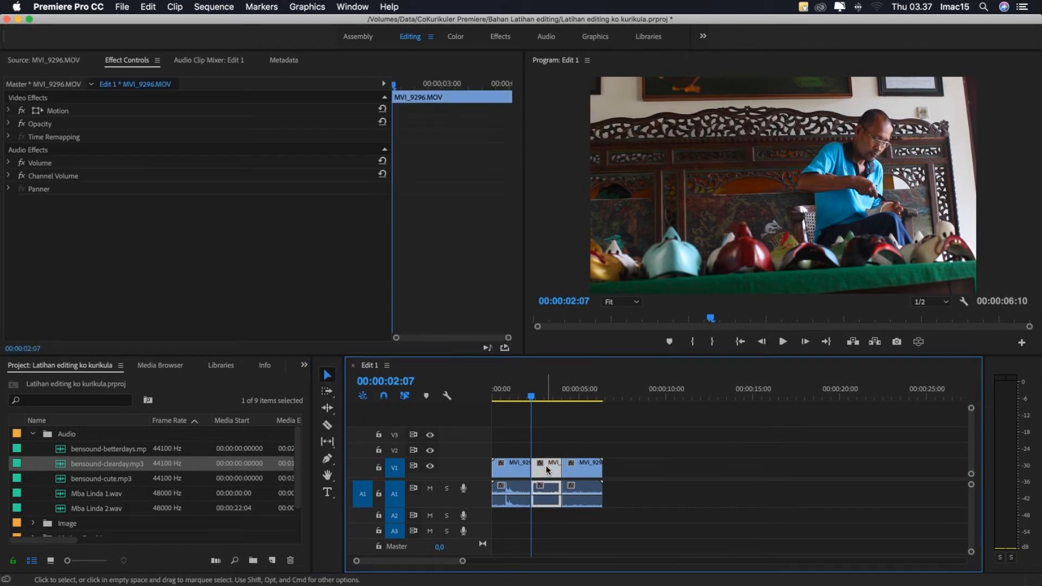
key(Delete)
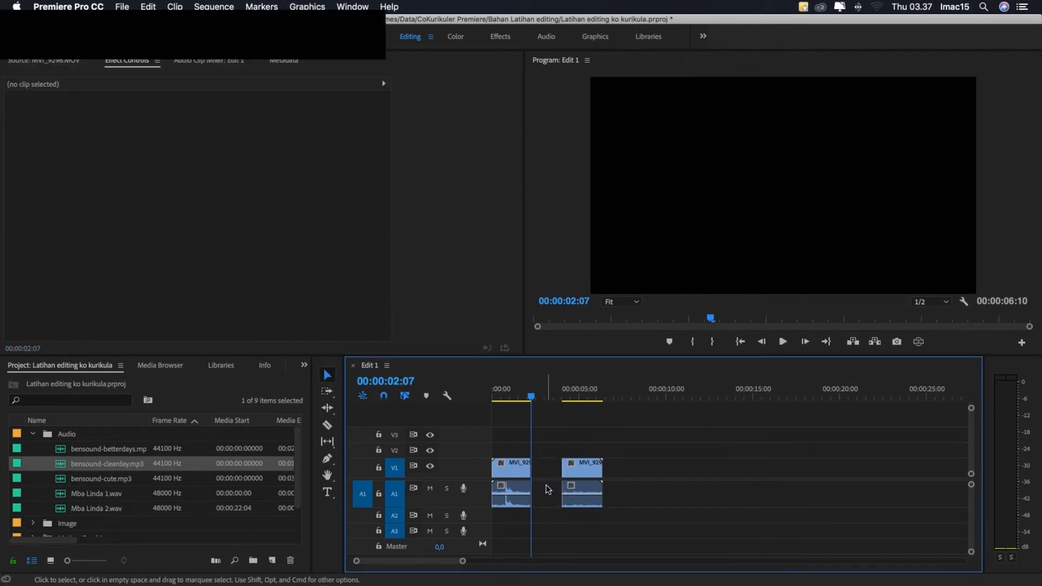
click(552, 491)
key(Delete)
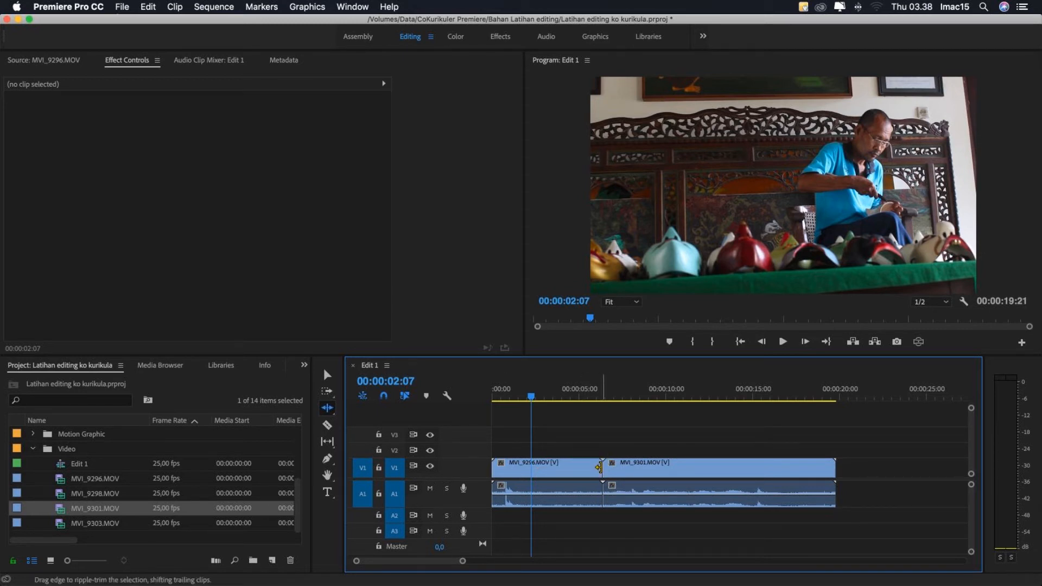
- Shorten the end of MVI_9296.MOV by about two seconds and trim the start of MVI_9301.MOV with the Ripple Edit tool
drag(597, 467, 565, 468)
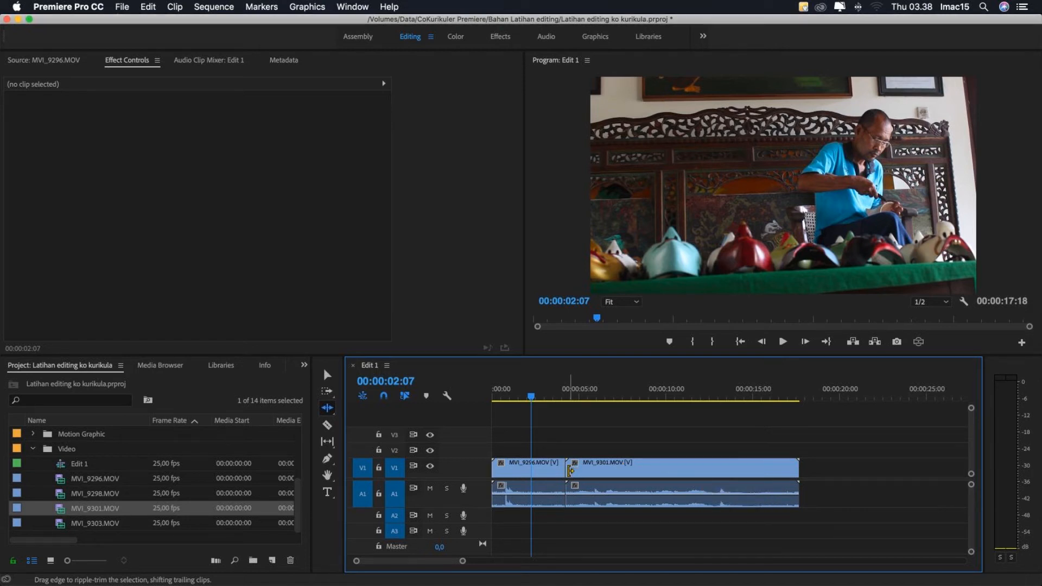
drag(567, 470, 626, 470)
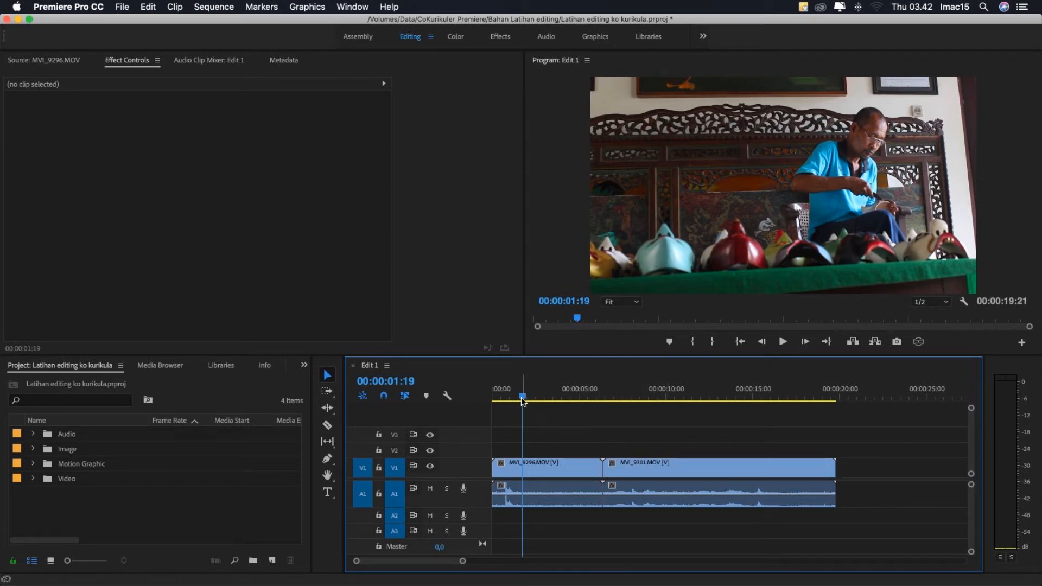
- Ripple-trim the start of MVI_9301.MOV up to the playhead at 00:00:09:16
drag(523, 400, 659, 399)
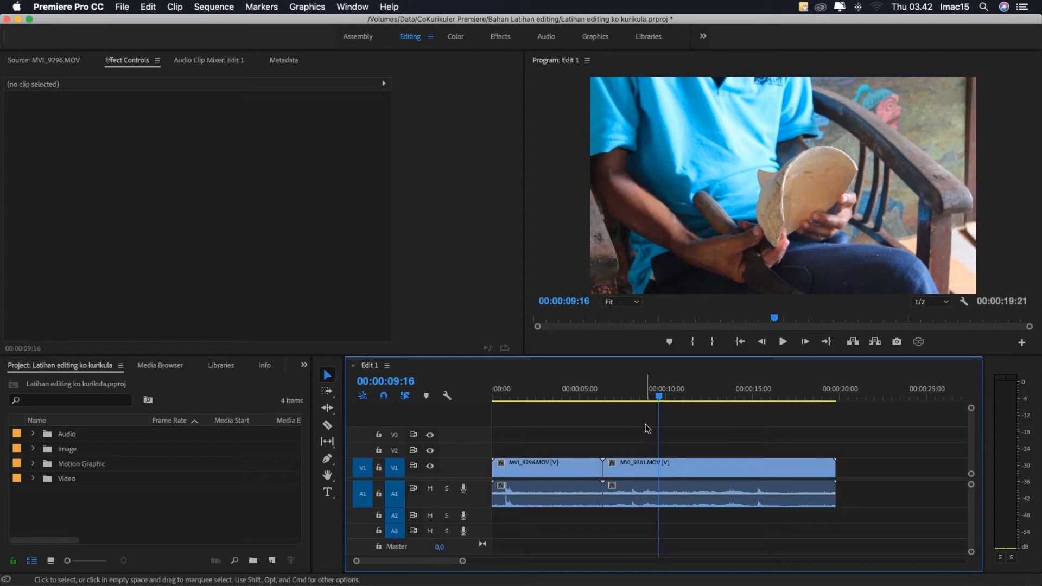
key(q)
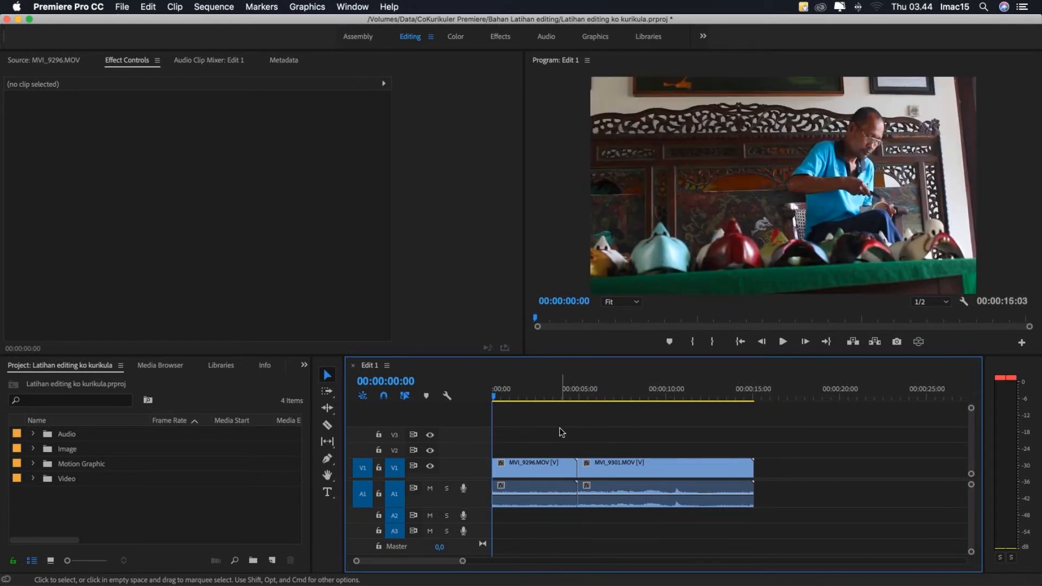
- Move the playhead to 00:00:07:14 and add MVI_9298.MOV from the Video bin to track V1 right after MVI_9301.MOV
drag(535, 399, 629, 399)
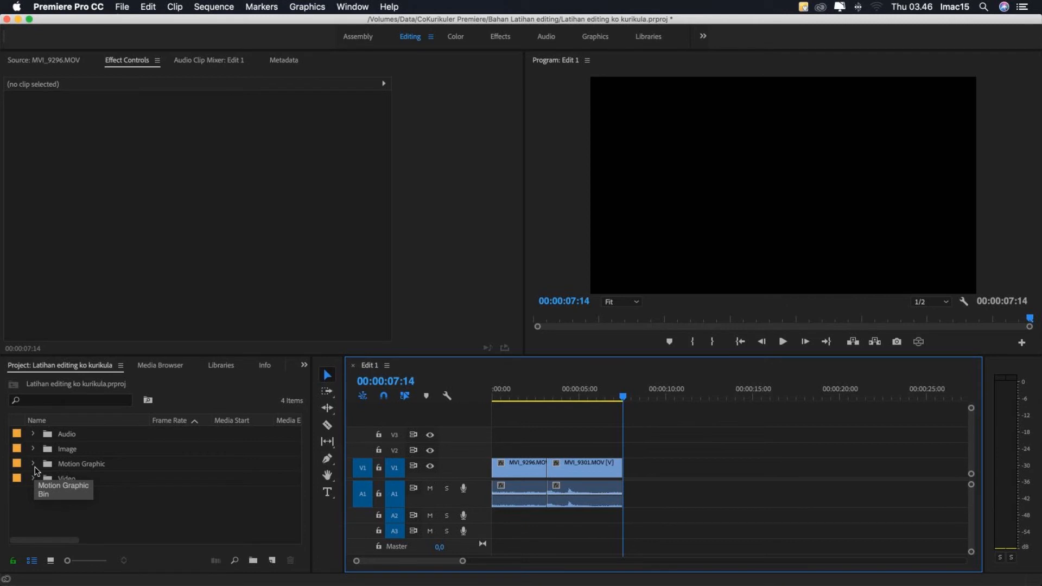
click(31, 479)
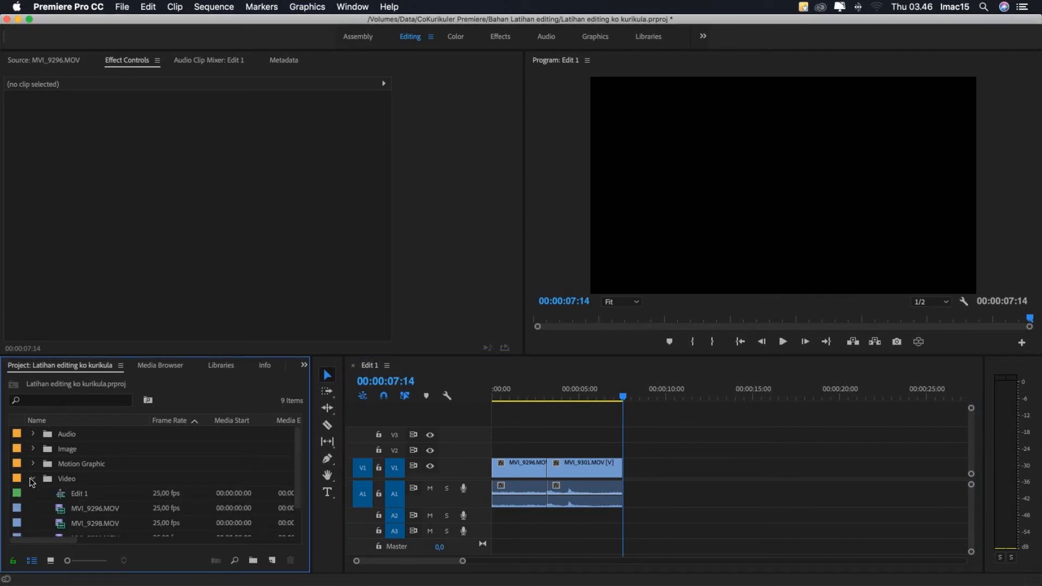
scroll(32, 482, down, 2)
click(61, 492)
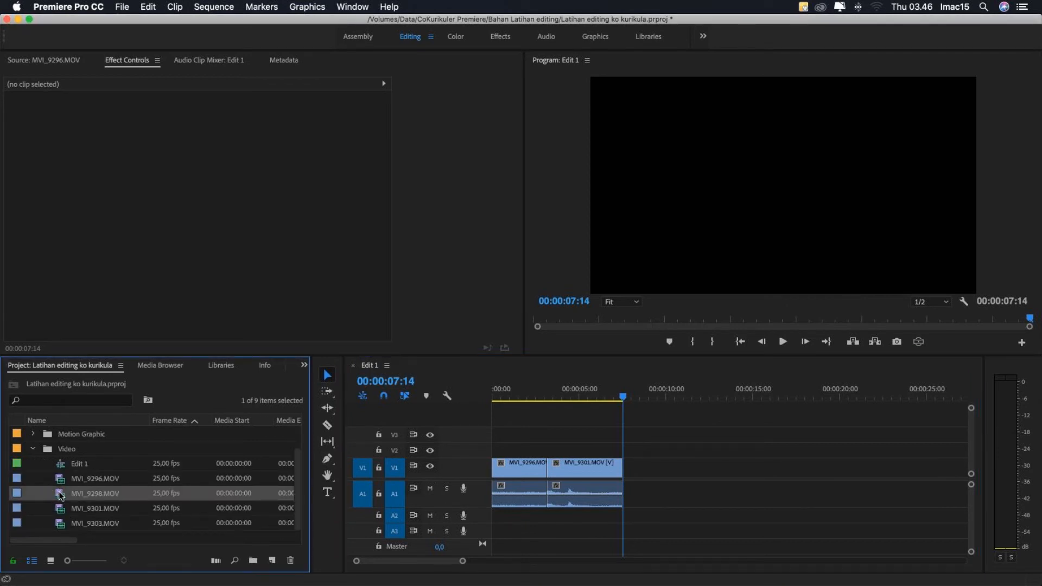
double_click(60, 494)
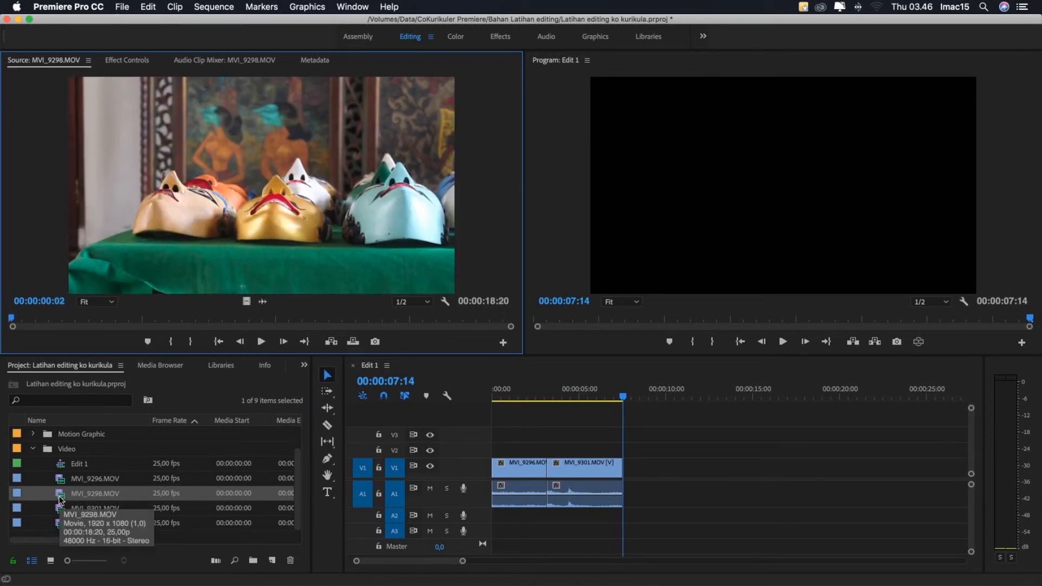
drag(61, 500, 624, 467)
- Cut MVI_9298.MOV with the Razor tool shortly after its start and delete the short opening piece
click(737, 398)
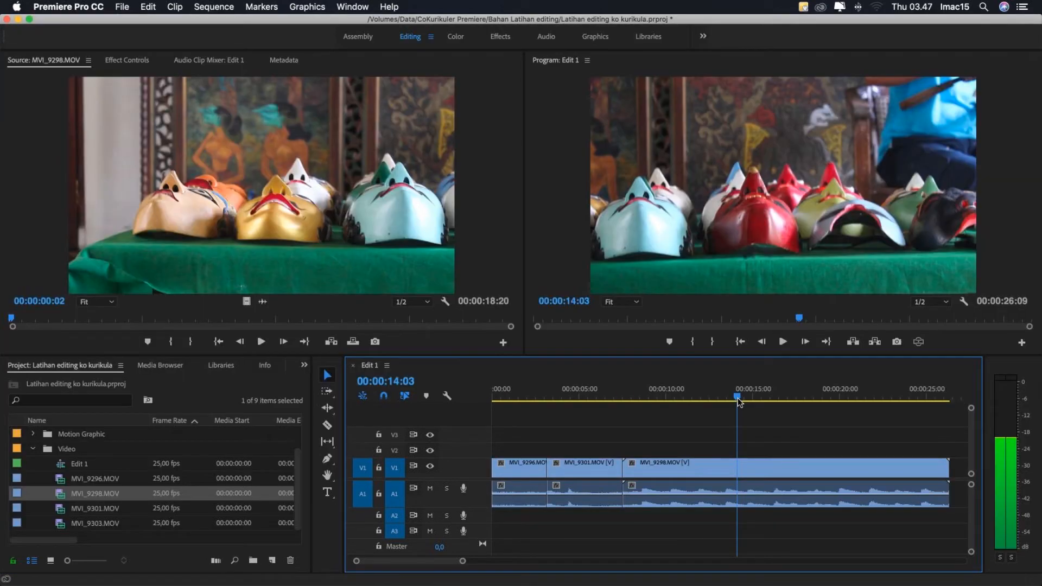
drag(738, 399, 726, 401)
key(c)
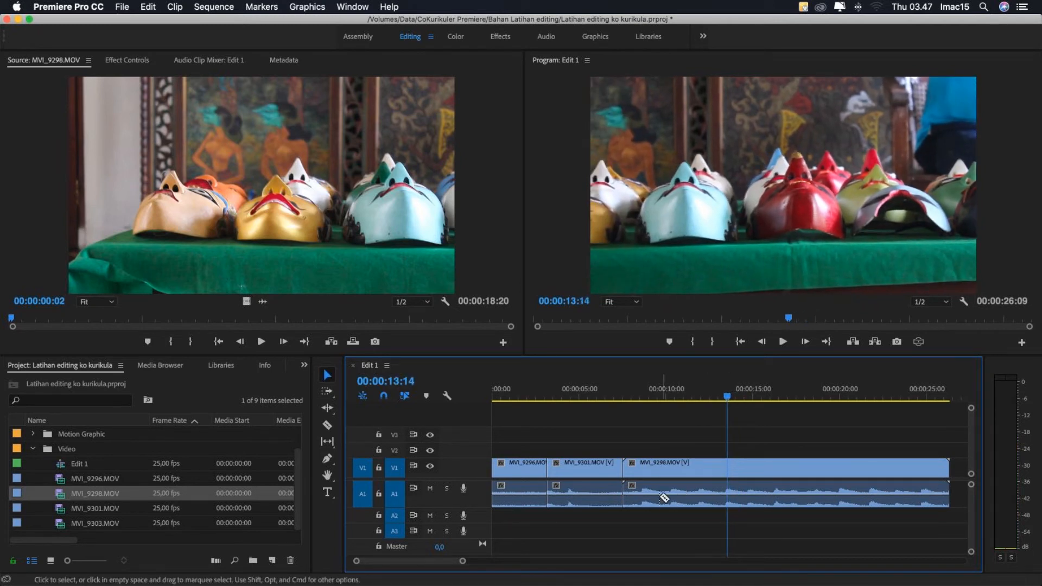
click(639, 472)
key(v)
click(629, 473)
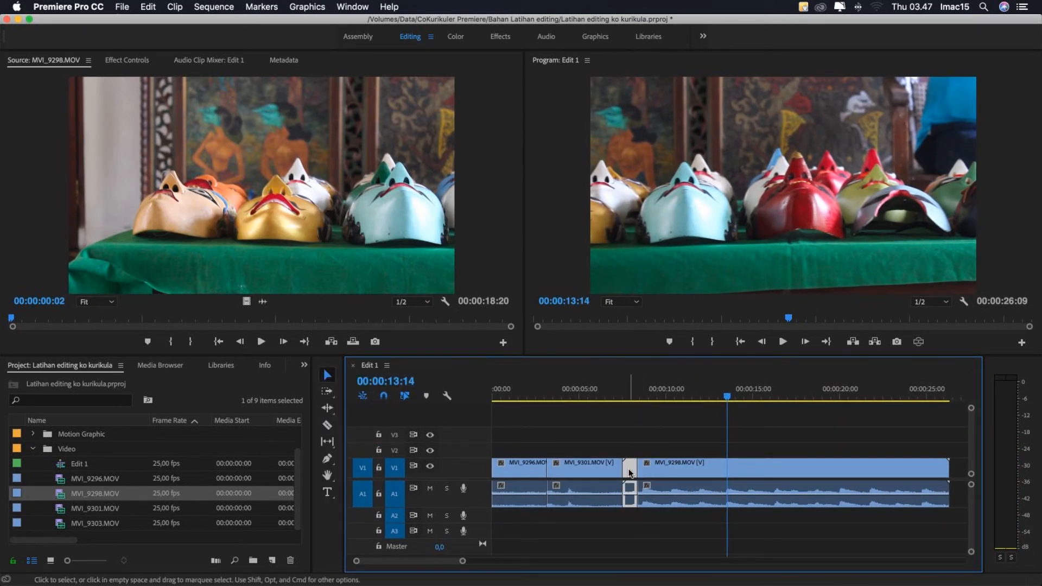
key(Delete)
- Cut MVI_9298.MOV at 00:00:13:12, delete everything after the cut, and close the gap before the clip
drag(727, 400, 726, 402)
key(c)
click(727, 472)
key(v)
click(751, 473)
key(Delete)
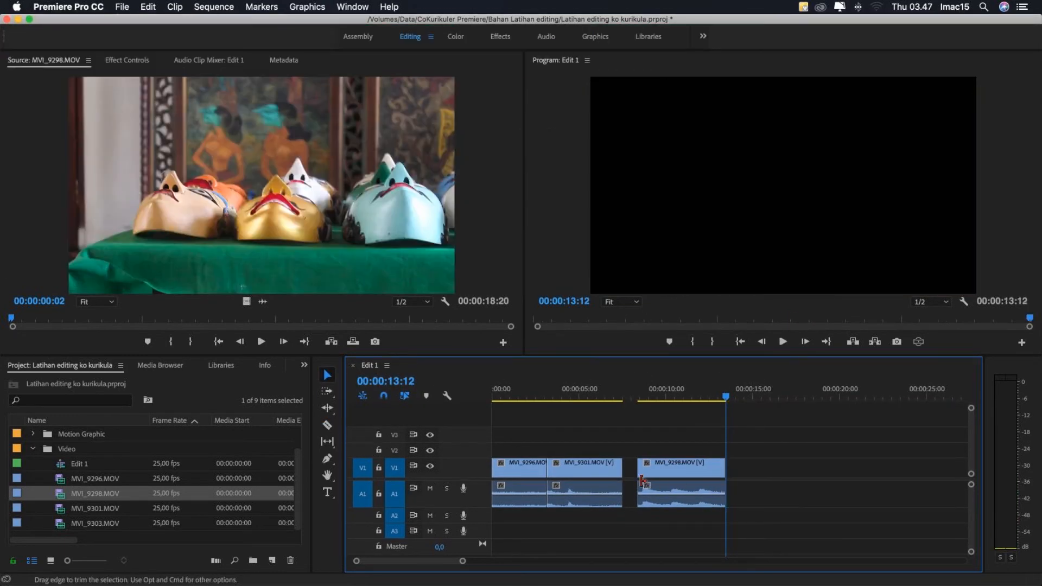
click(632, 472)
key(Delete)
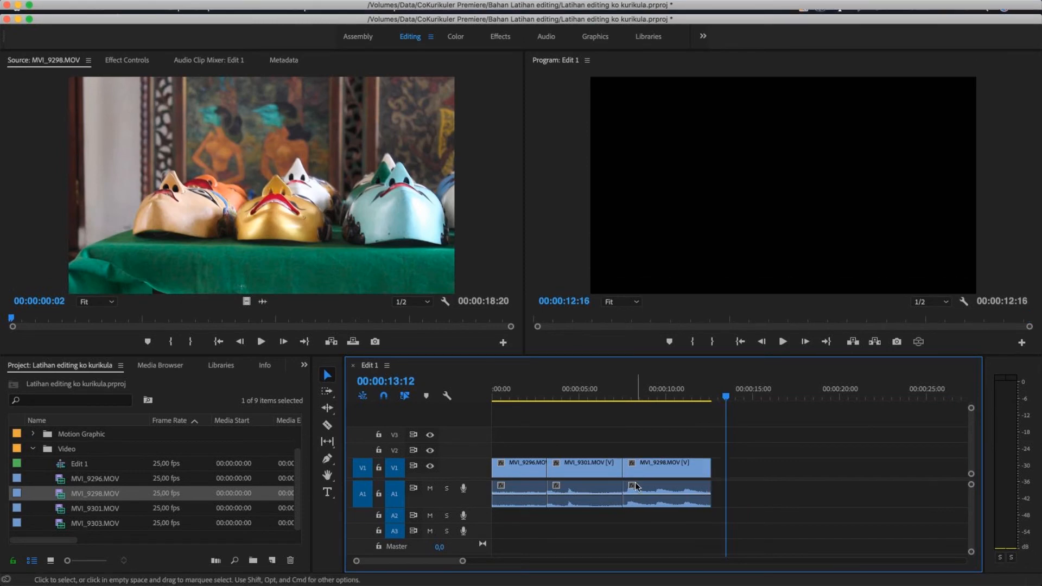
- Move the playhead to 00:00:06:24 and examine the cut between MVI_9301.MOV and MVI_9298.MOV
click(612, 398)
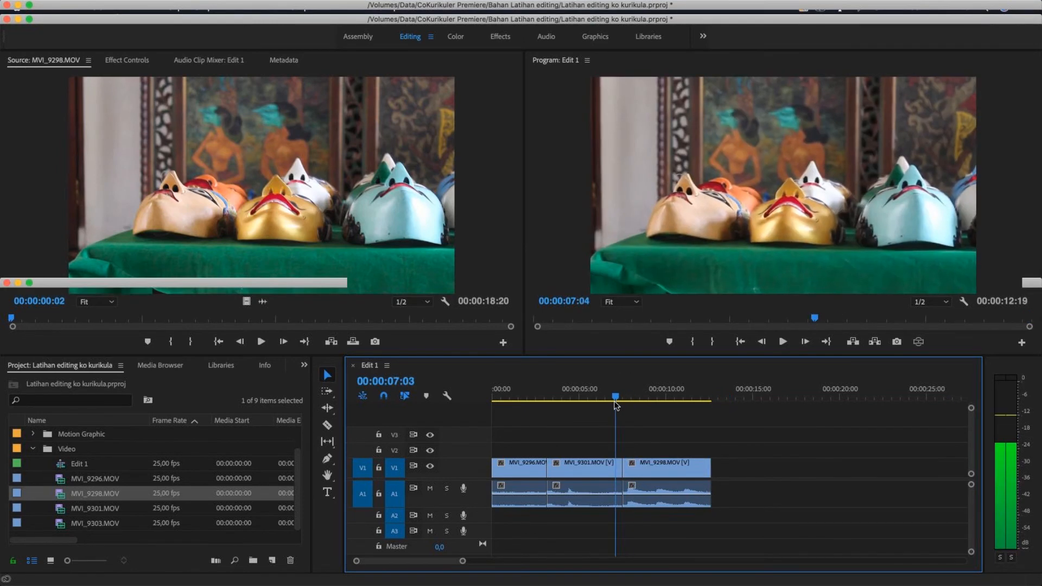
click(593, 467)
click(647, 466)
click(595, 468)
click(656, 466)
click(647, 448)
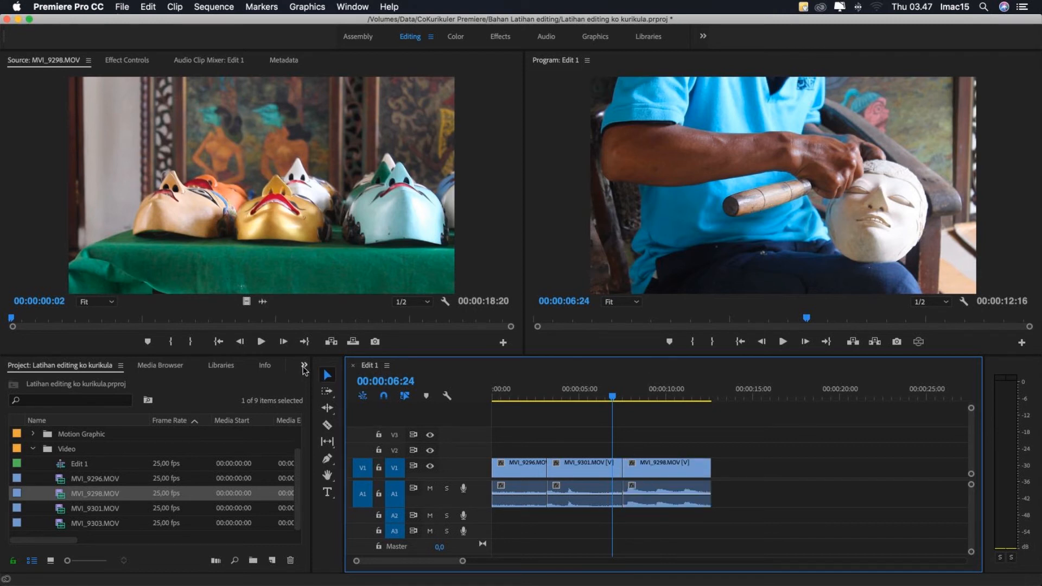
- Apply the Cross Dissolve video transition to the cut between MVI_9301.MOV and MVI_9298.MOV
click(305, 366)
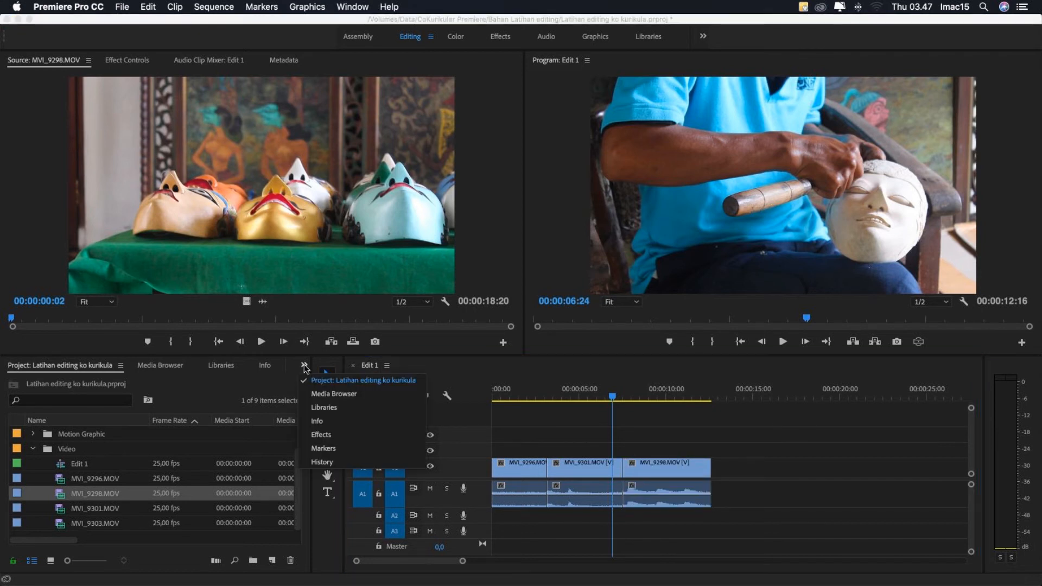
click(320, 434)
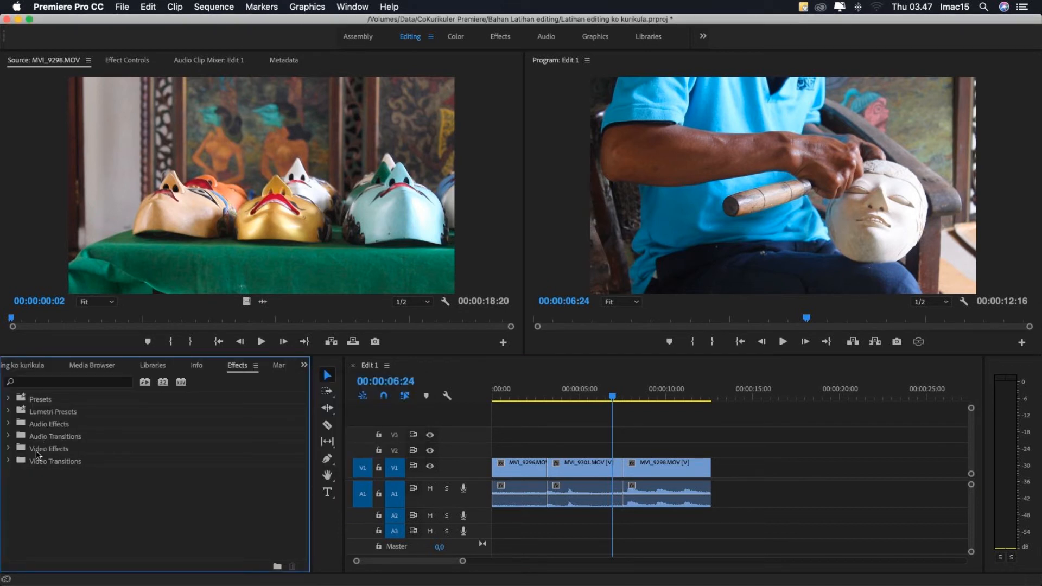
click(8, 461)
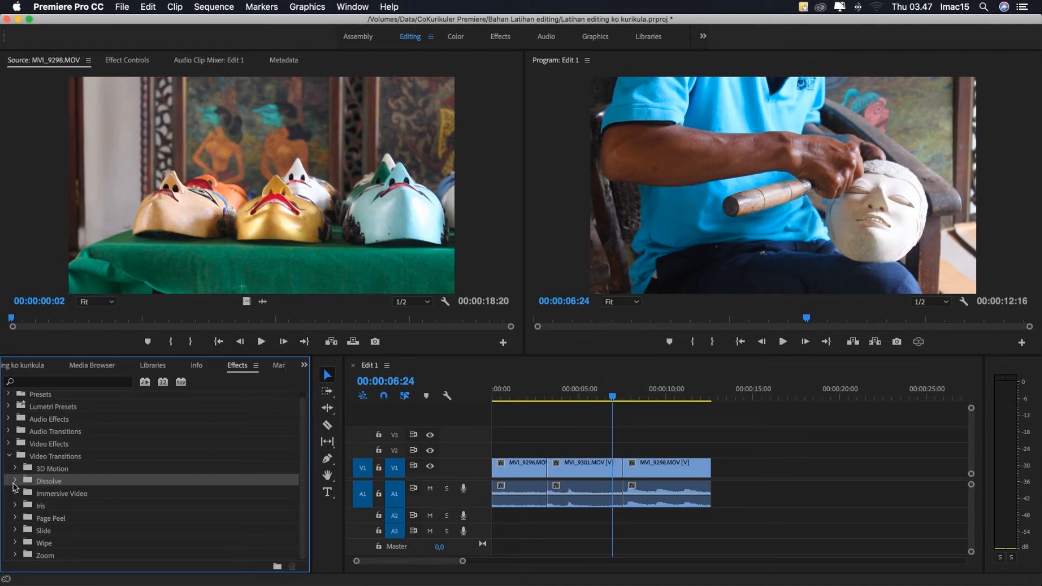
click(15, 482)
click(53, 506)
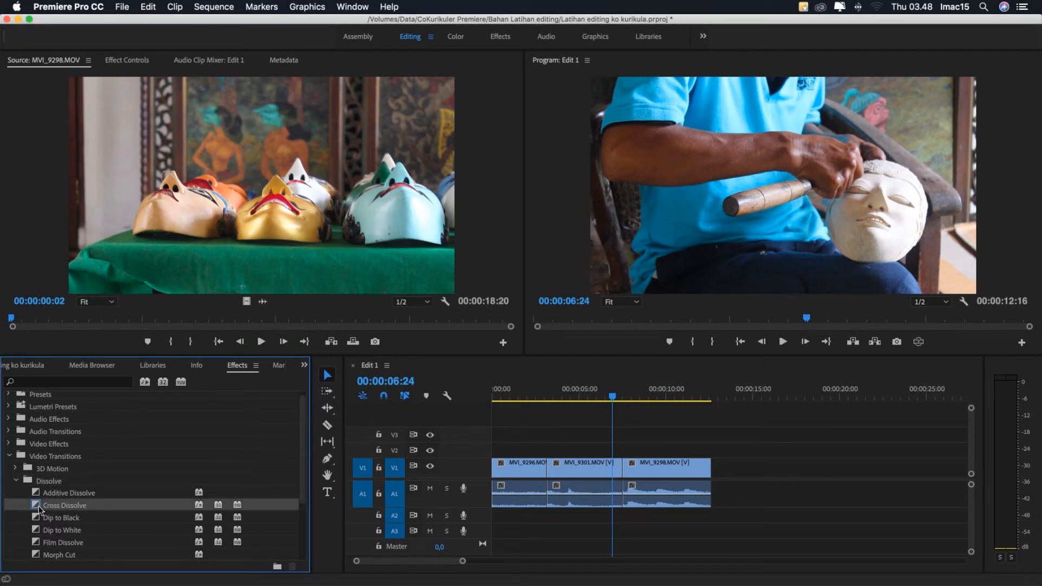
scroll(38, 507, down, 4)
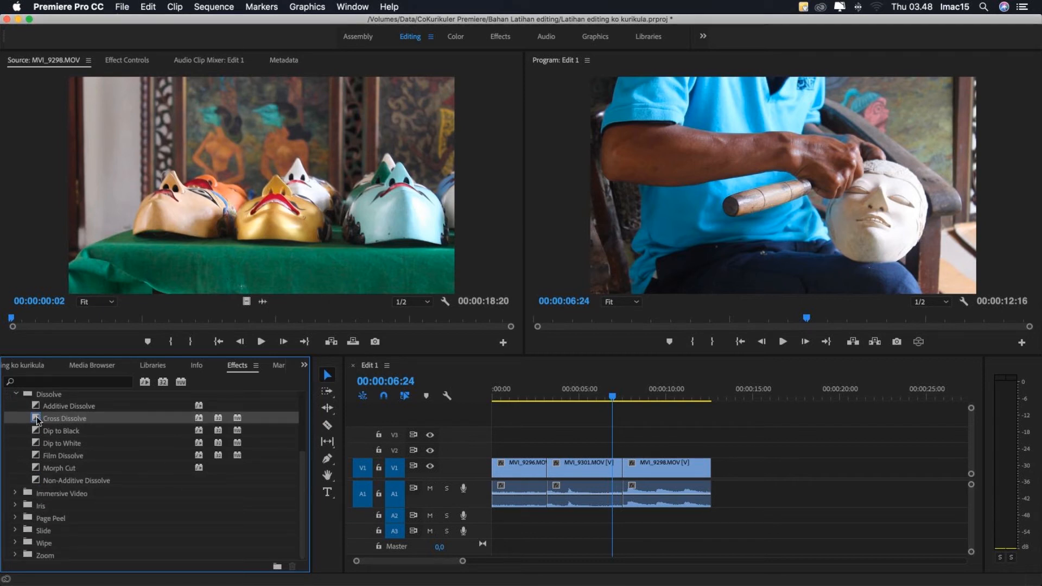
drag(38, 419, 626, 475)
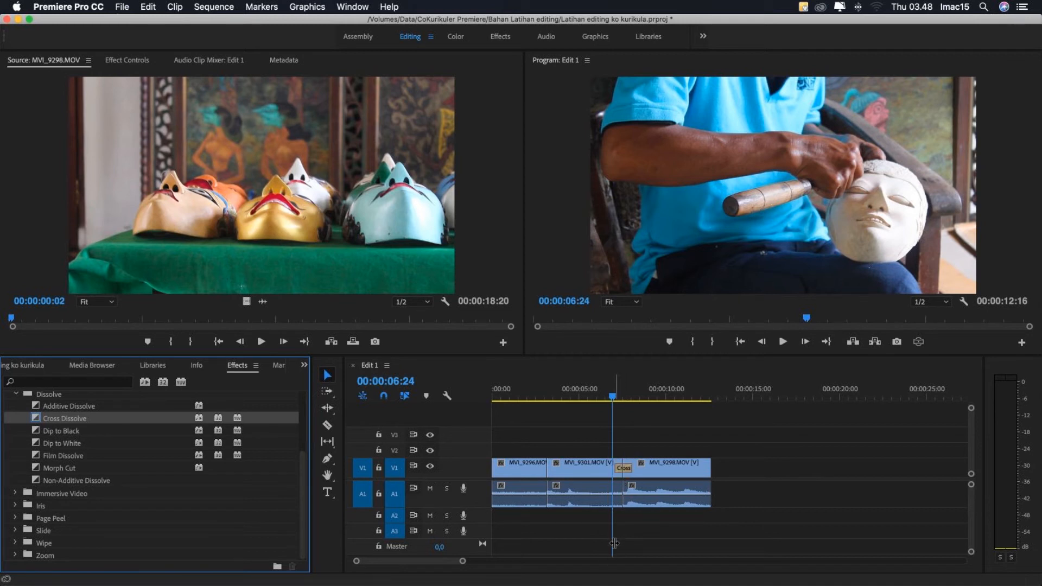
- Preview the Cross Dissolve, lengthen it slightly on both sides of the cut, and play it again
click(604, 404)
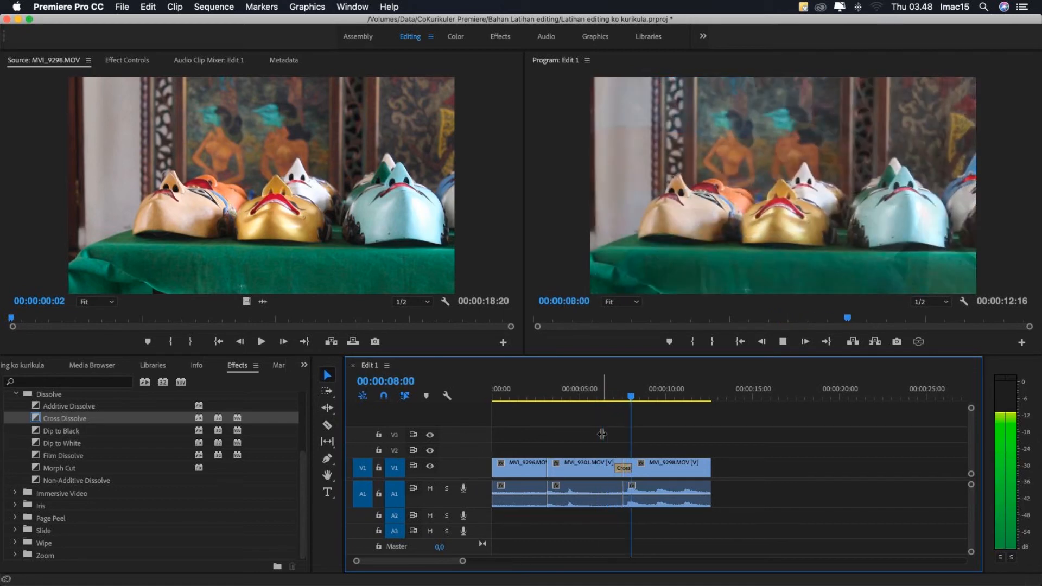
key(space)
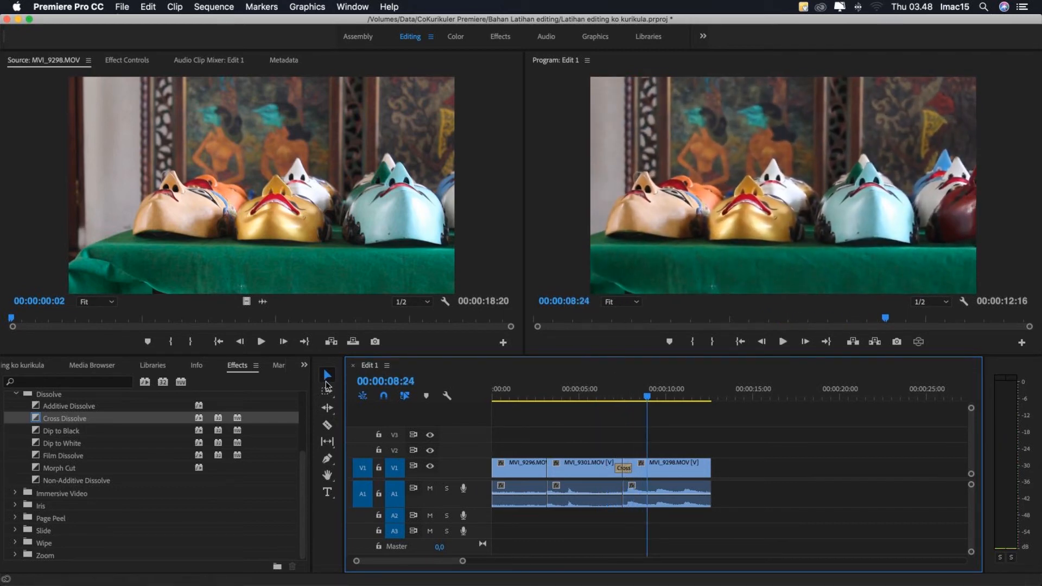
click(624, 471)
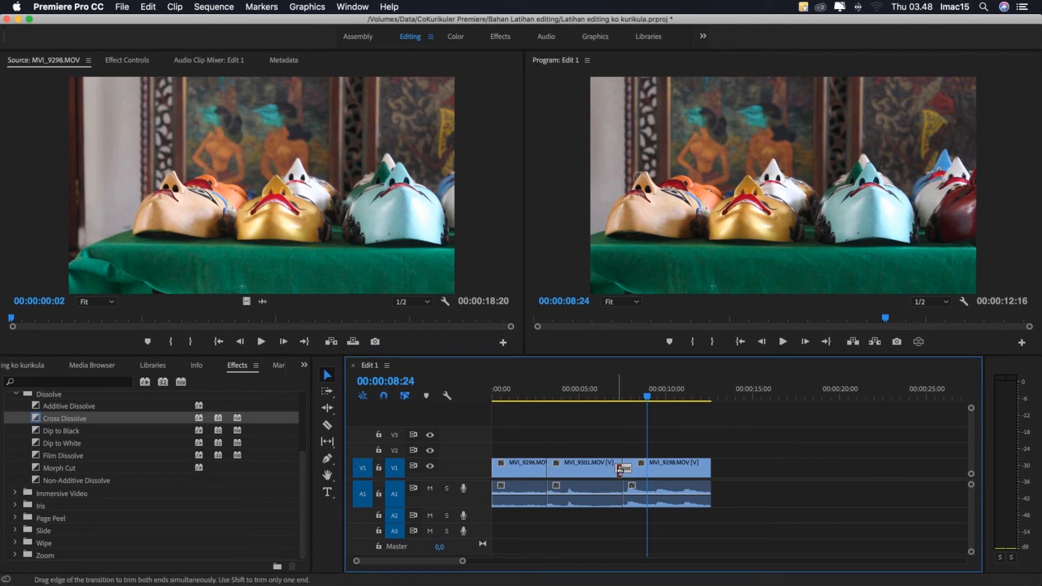
drag(620, 469, 613, 470)
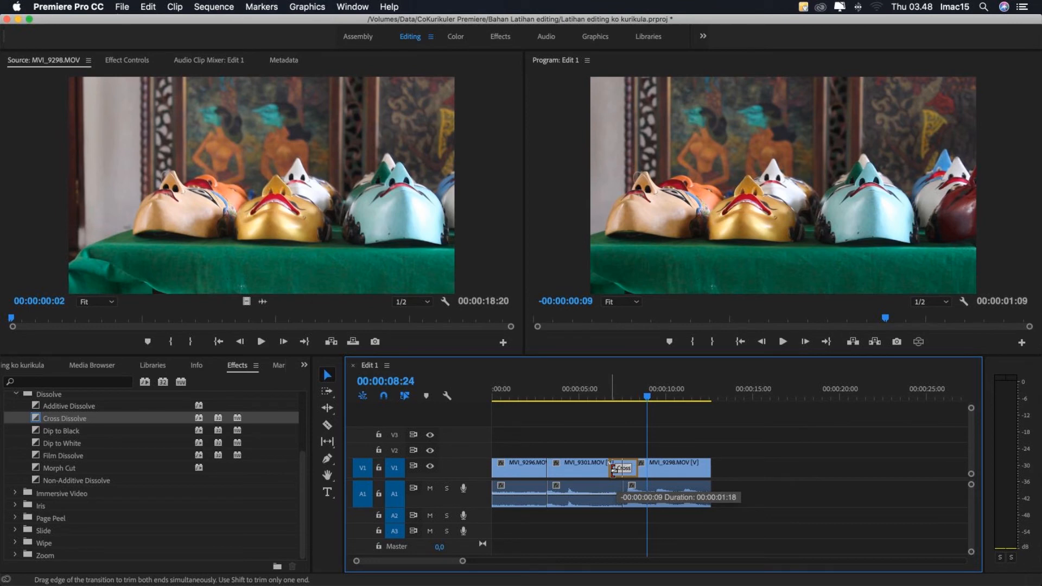
click(592, 395)
key(space)
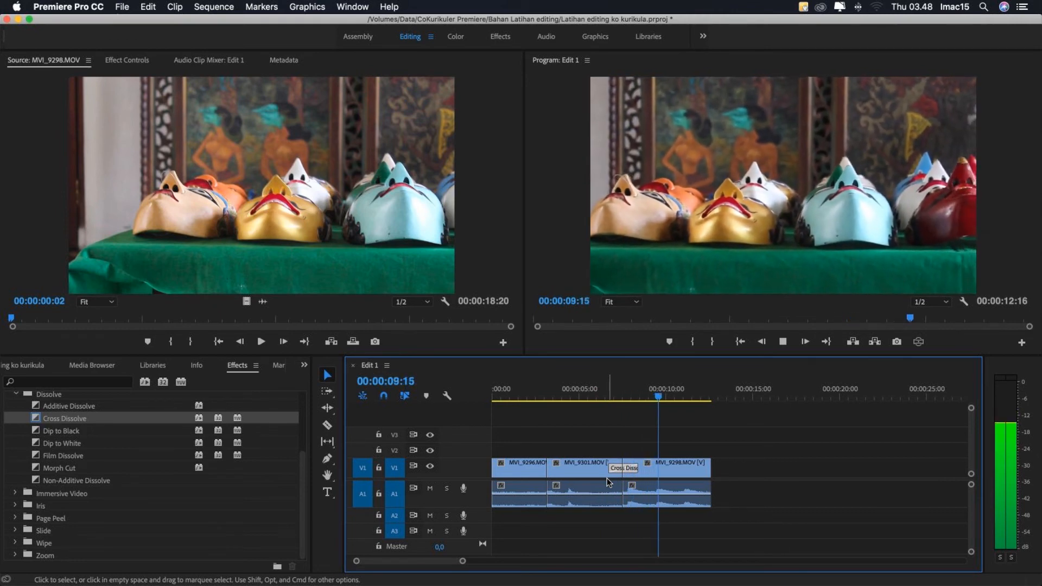
key(space)
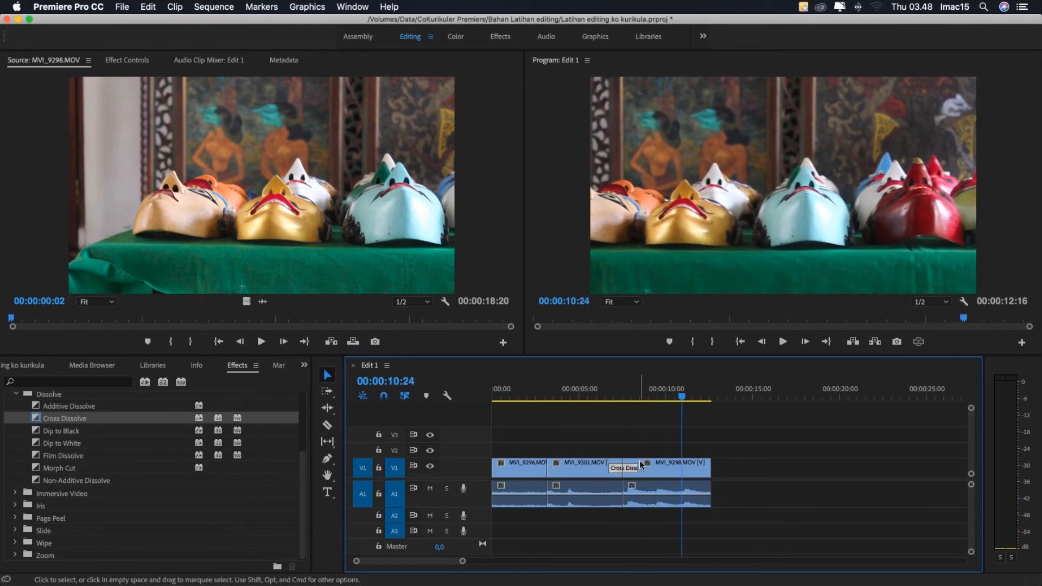
- Look through the video transition categories such as Dissolve, Immersive Video, Iris and Page Peel
scroll(52, 510, up, 2)
scroll(53, 507, down, 1)
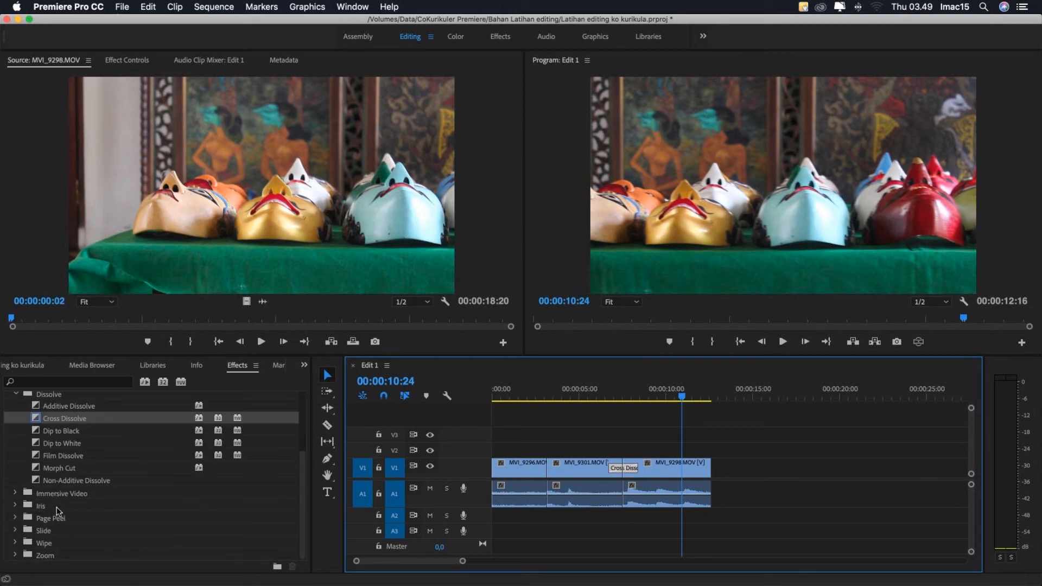
scroll(66, 509, up, 1)
scroll(67, 508, down, 1)
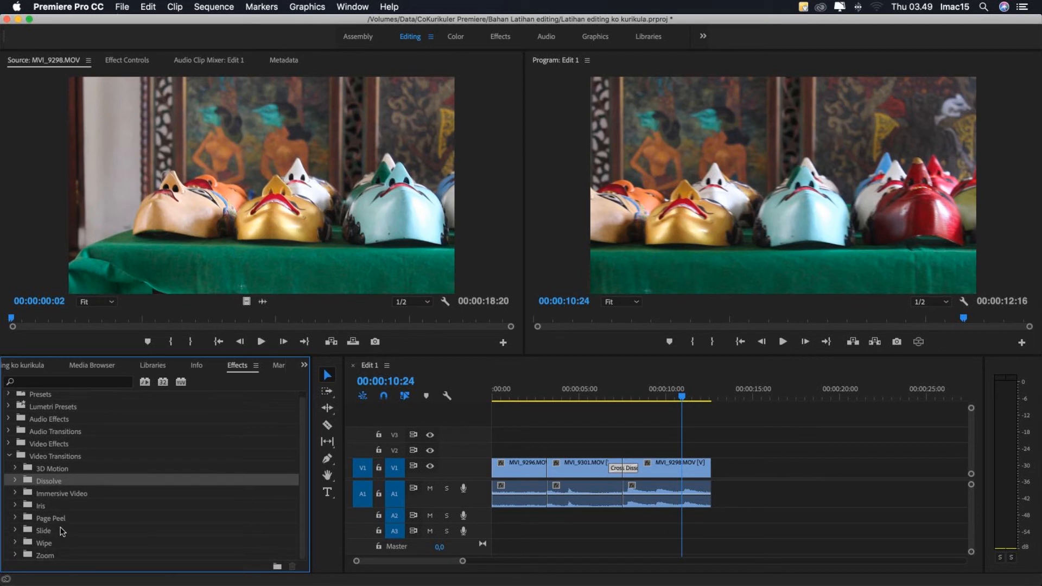
click(36, 507)
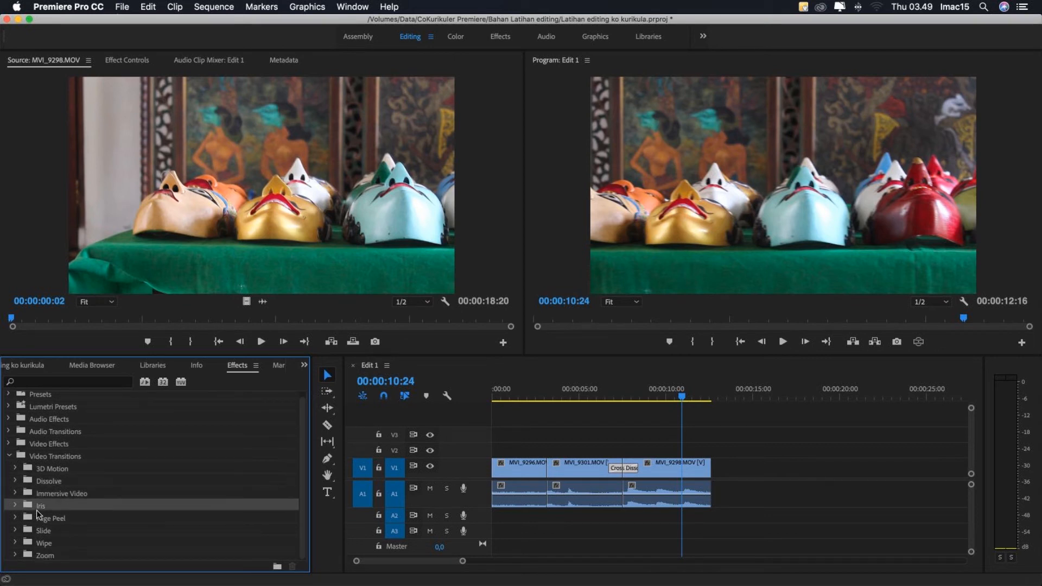
click(41, 519)
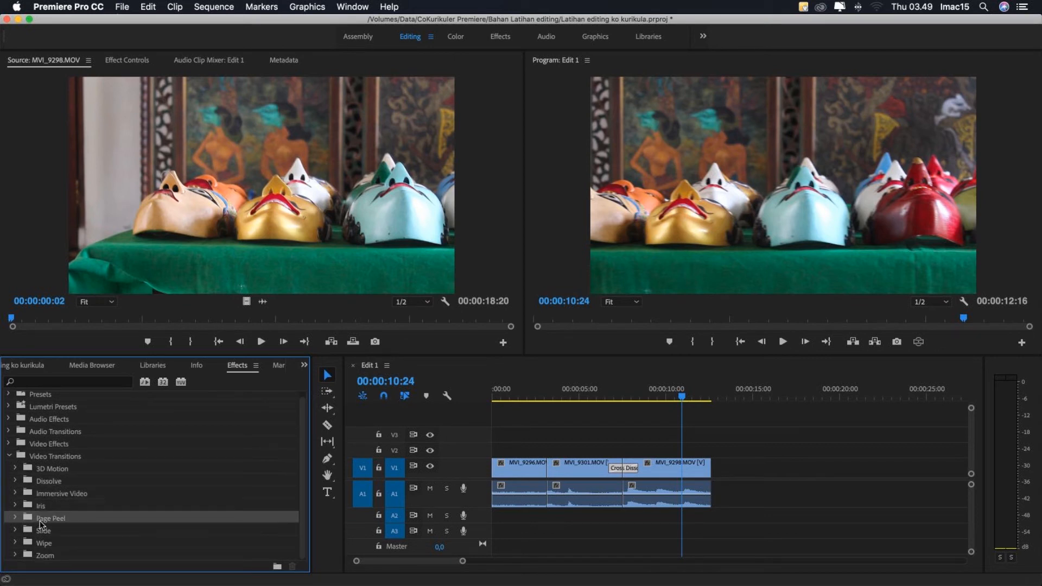
click(56, 493)
click(44, 507)
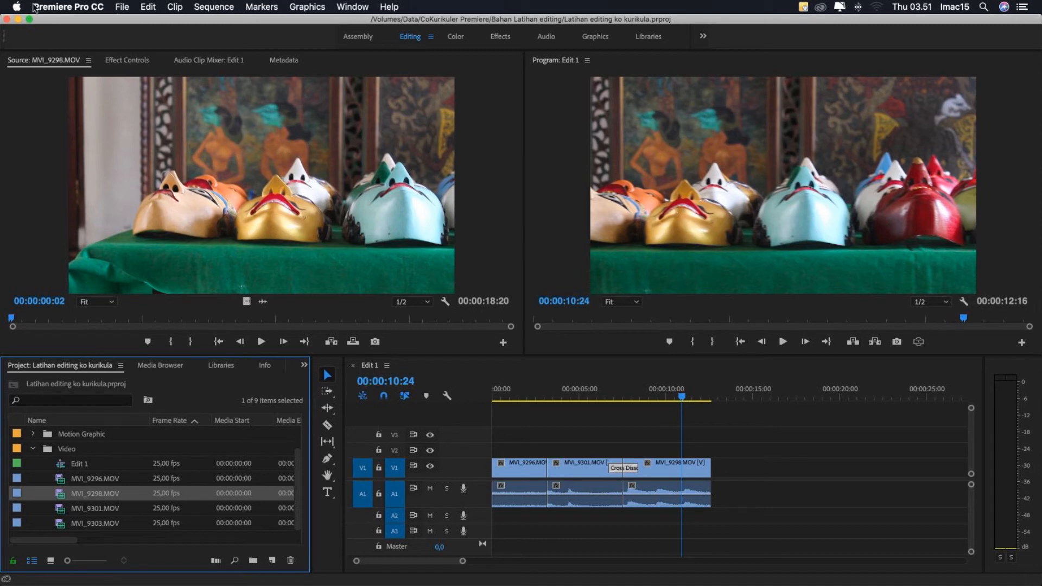
- Create a new legacy title named Text 1 at 1920 × 1080 and 25 fps with square pixels
click(122, 8)
mouse_move(127, 21)
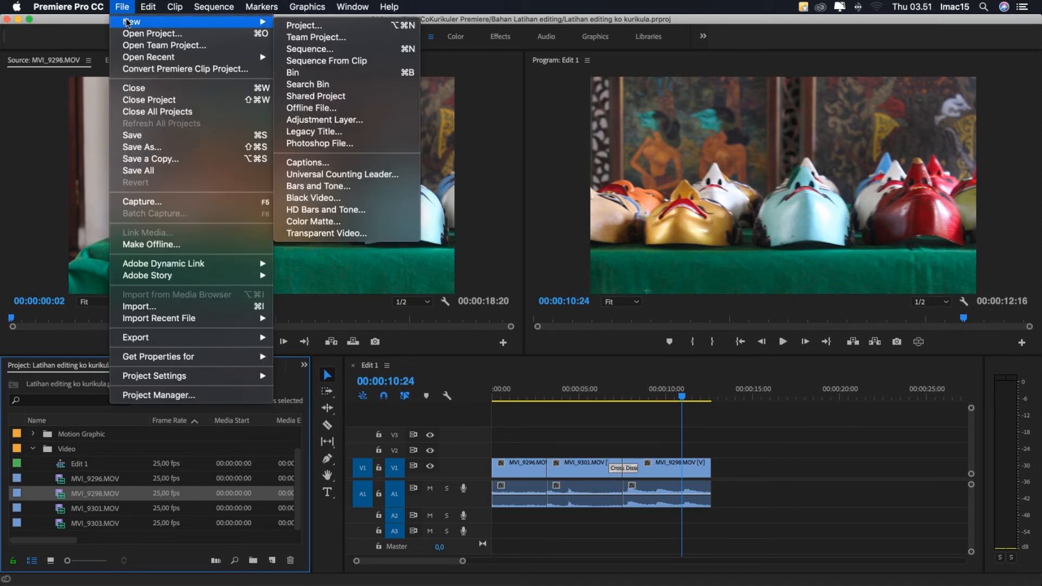
click(314, 132)
drag(479, 230, 461, 210)
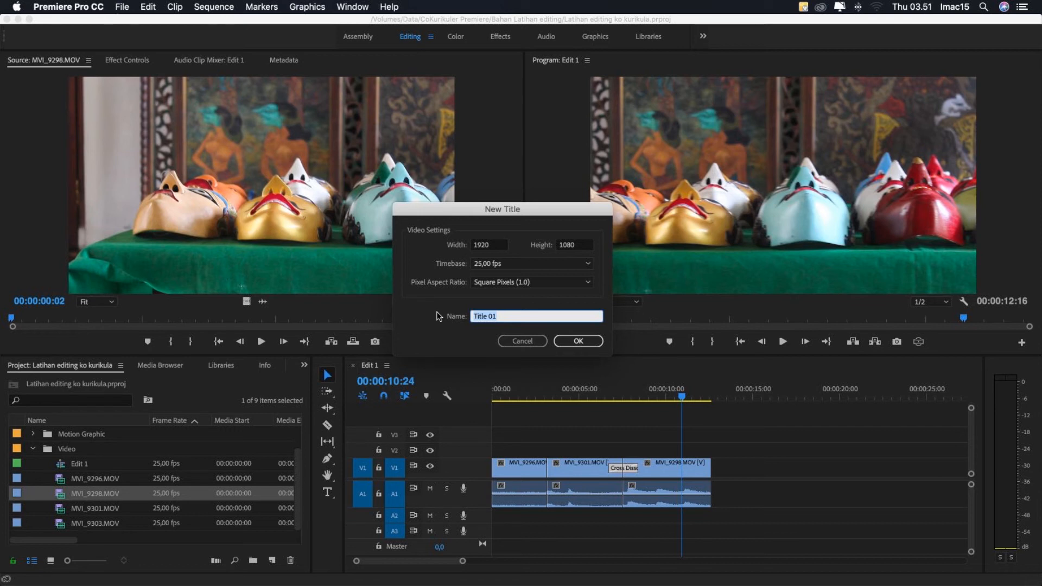
text(T)
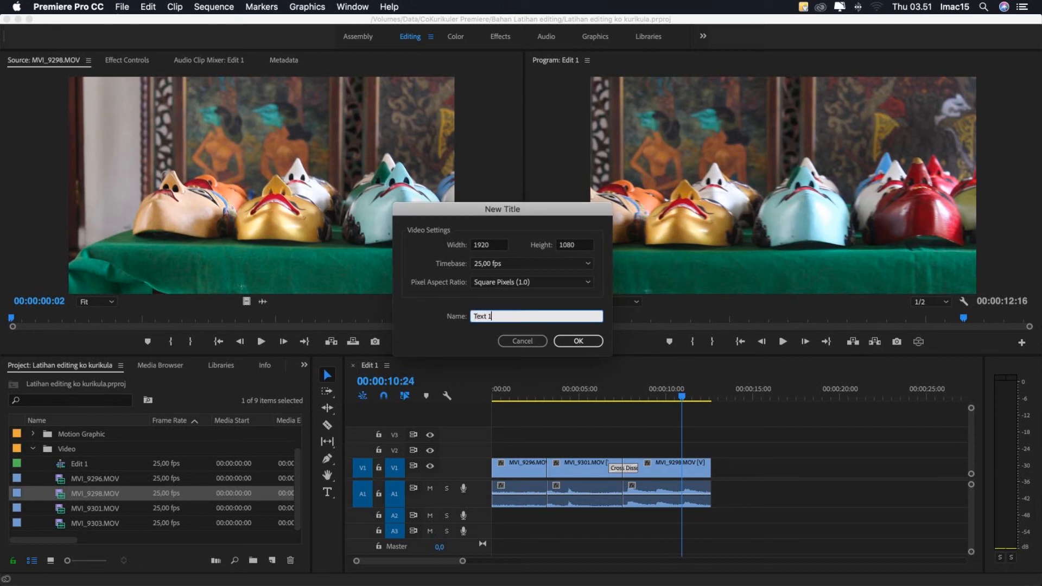
key(Return)
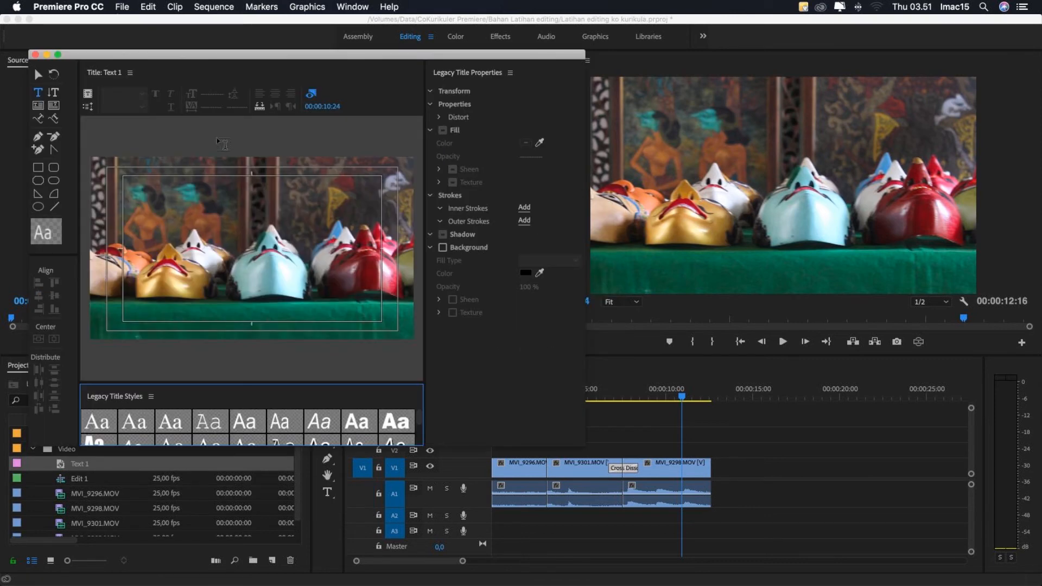
- Clear the title window off the project items, move Text 1 out of the Video bin to the project's top level, and collapse the bin
drag(178, 57, 555, 64)
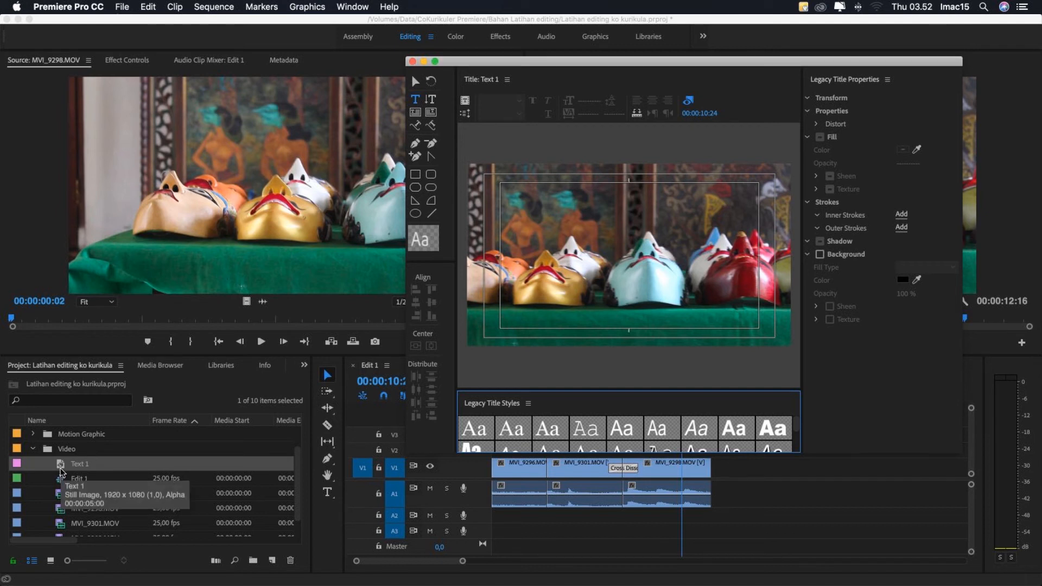
click(60, 467)
drag(60, 467, 44, 532)
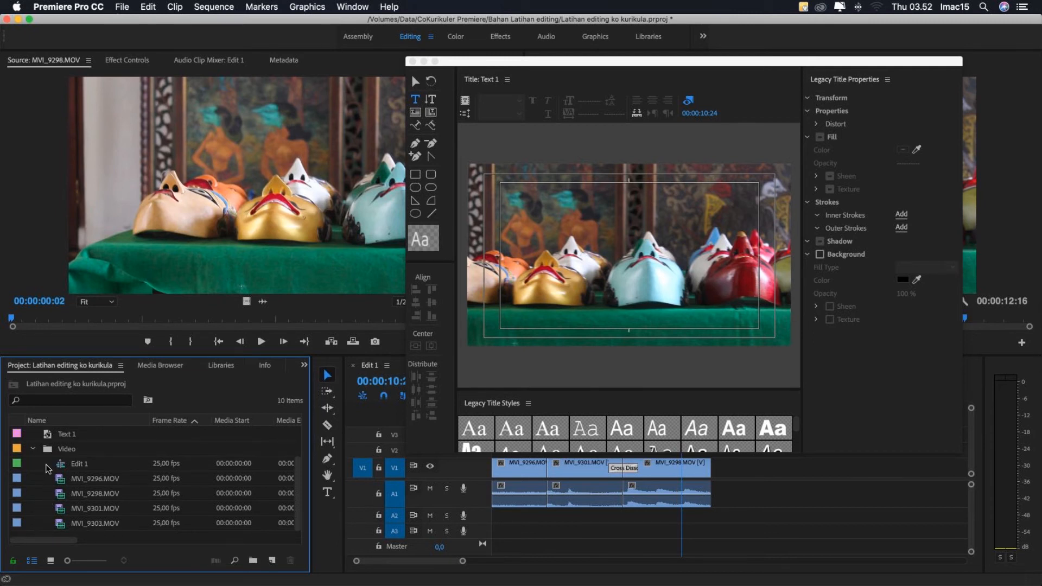
click(33, 448)
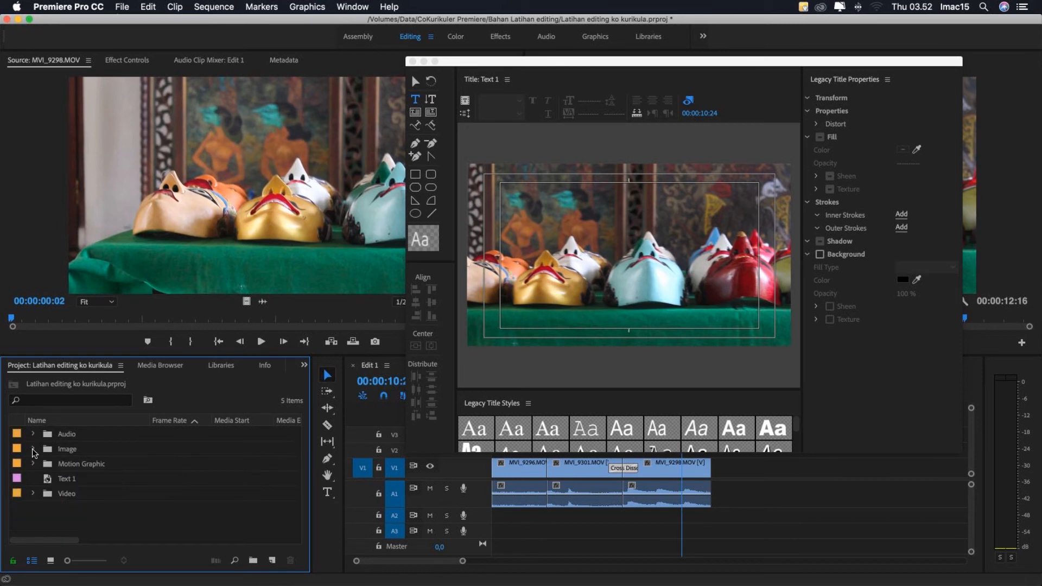
- Reopen Text 1 in the title editor and reposition and enlarge its window for more working space
double_click(49, 479)
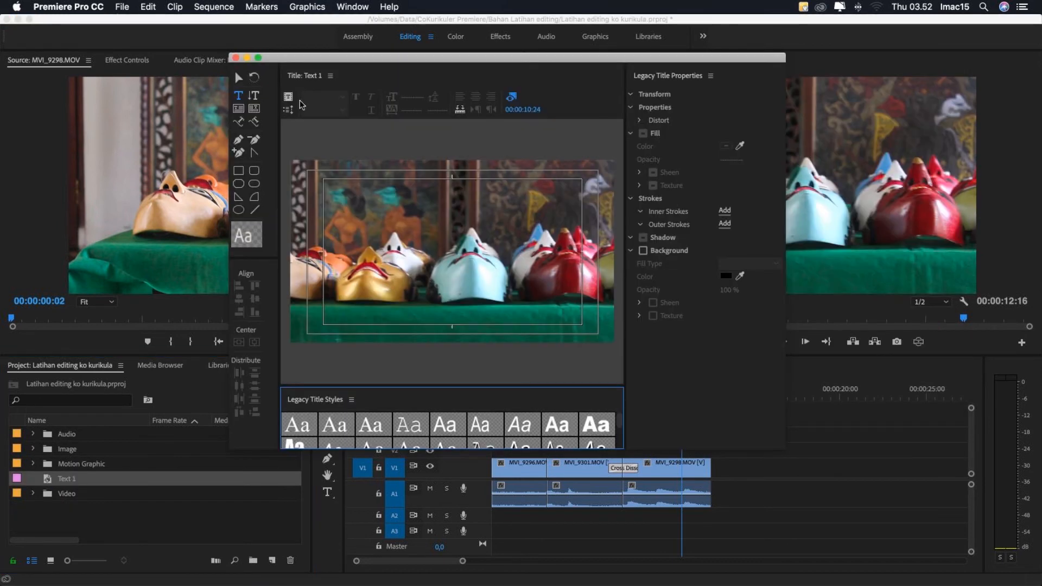
drag(331, 64, 204, 36)
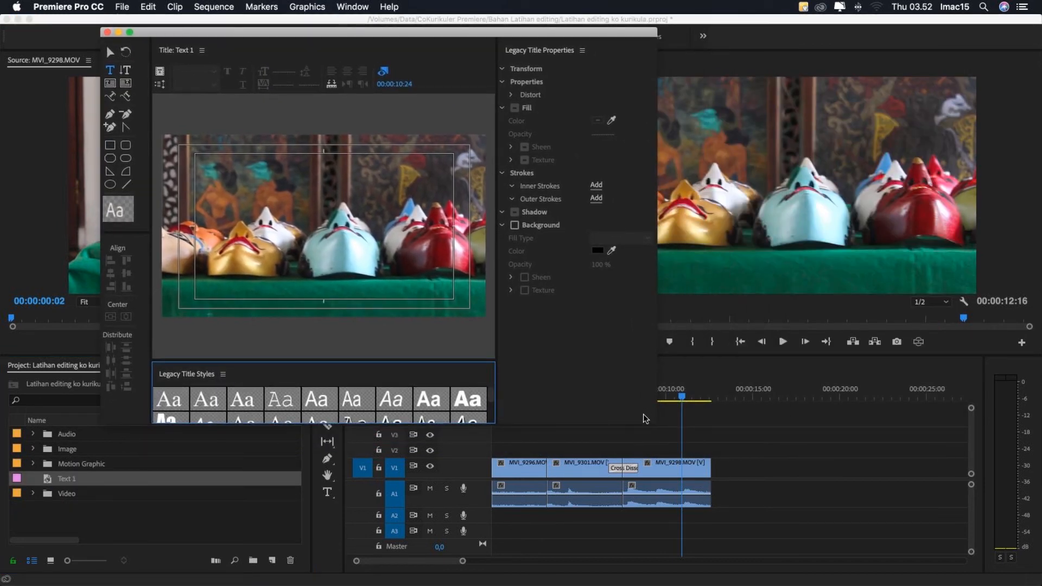
drag(697, 441, 921, 516)
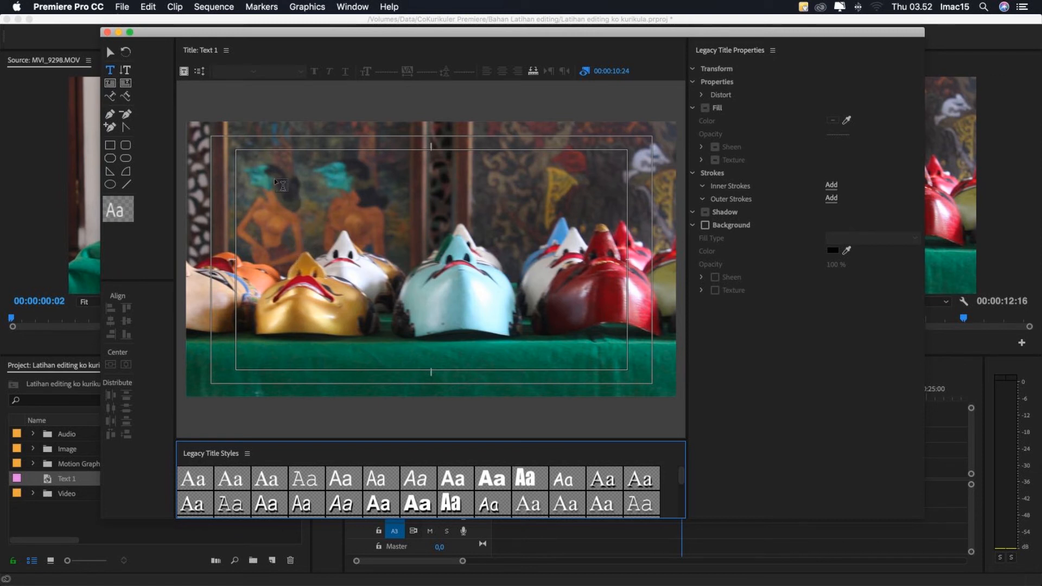
- Add the title text "Pembuatan Topeng Kayu" and move it to the upper-left area inside the safe margins
click(261, 163)
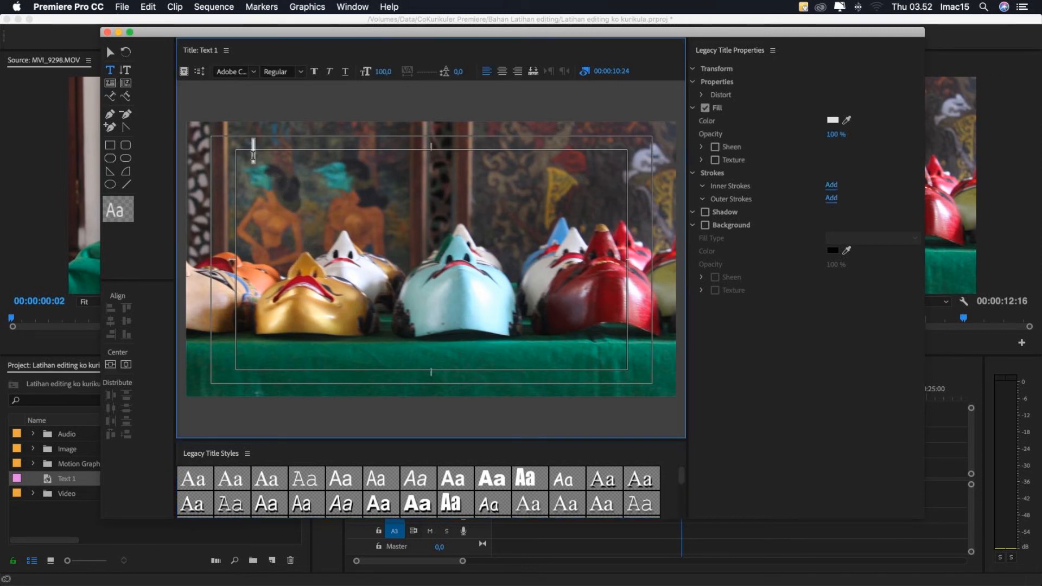
text(Pembuatan Topeng Kayu)
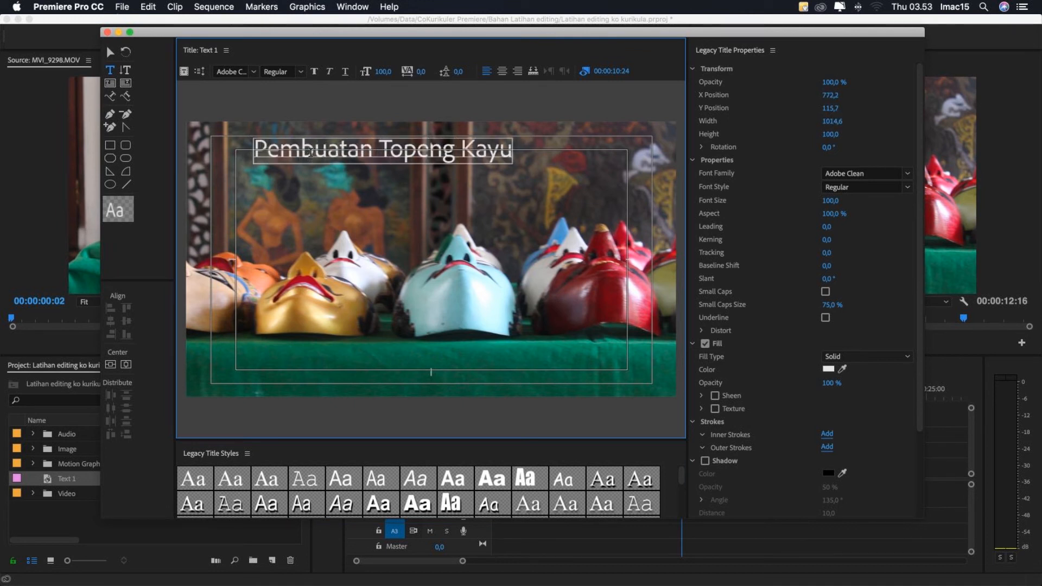
click(110, 53)
drag(404, 158, 389, 189)
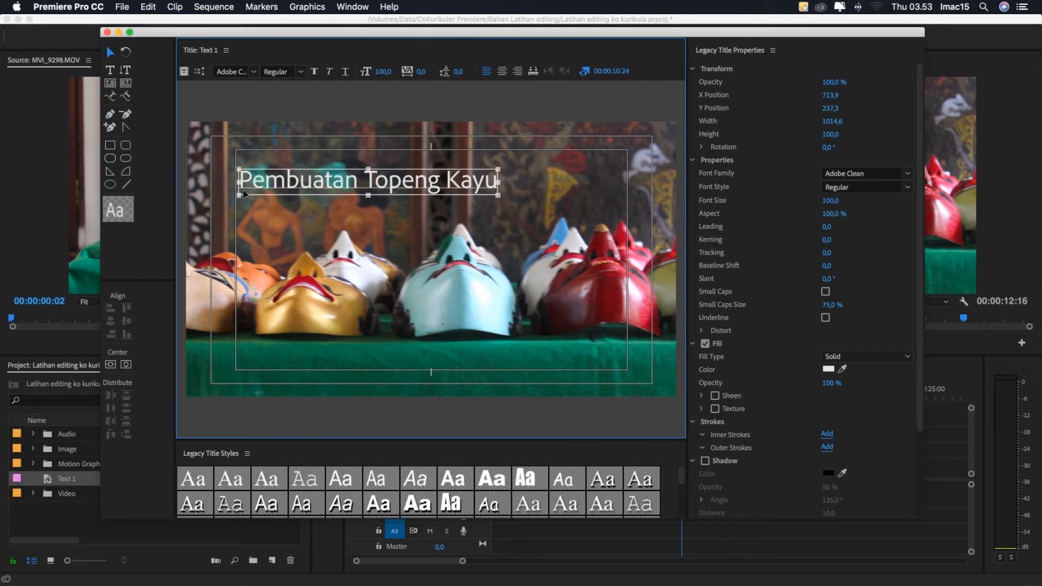
- Browse the font families and change the title text's font to Freehand521 BT
click(253, 72)
click(253, 72)
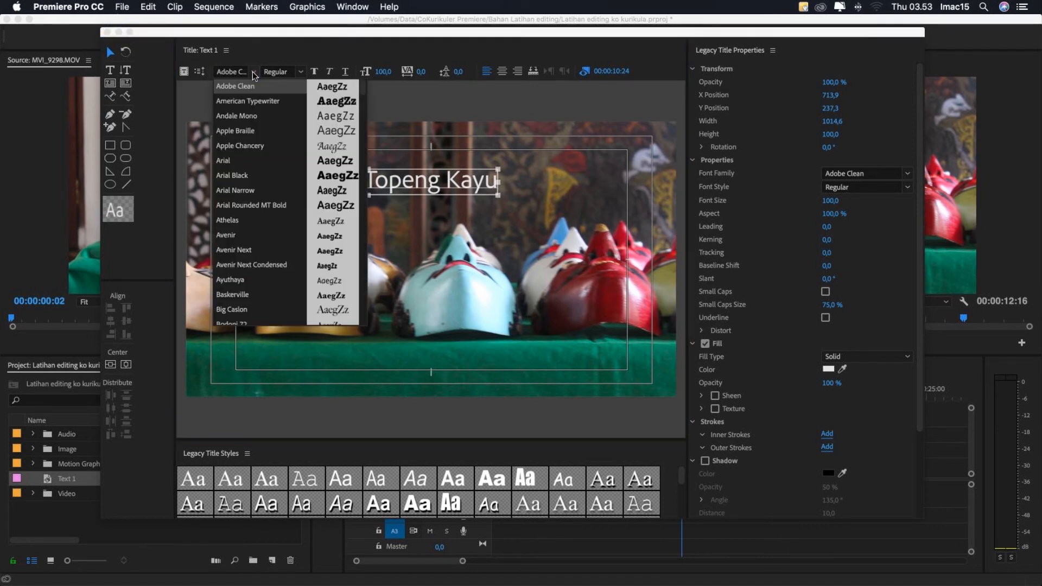
scroll(256, 222, down, 10)
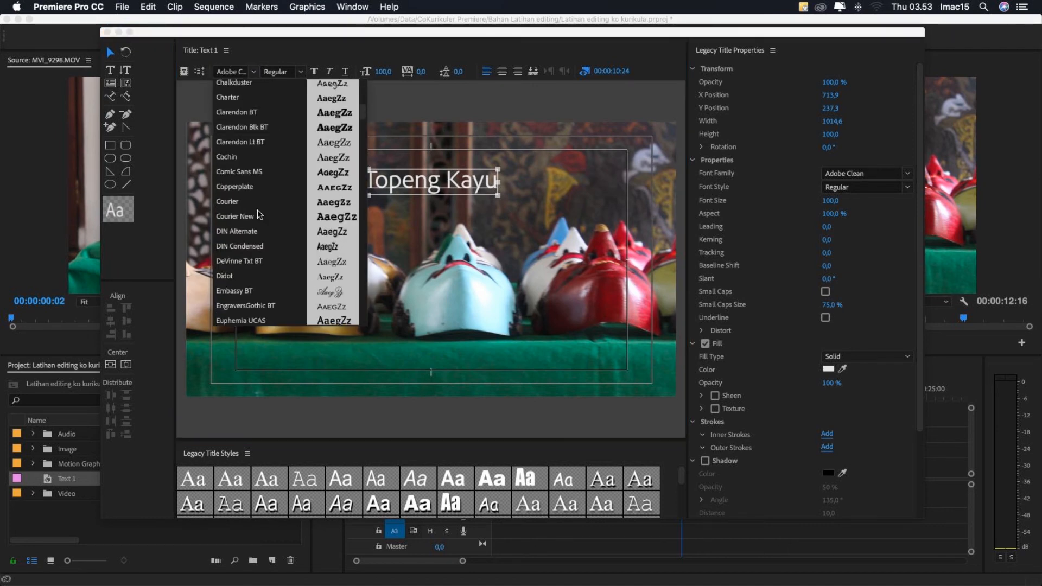
scroll(246, 242, up, 2)
click(253, 73)
click(253, 73)
click(238, 190)
click(253, 72)
scroll(245, 242, down, 8)
click(245, 243)
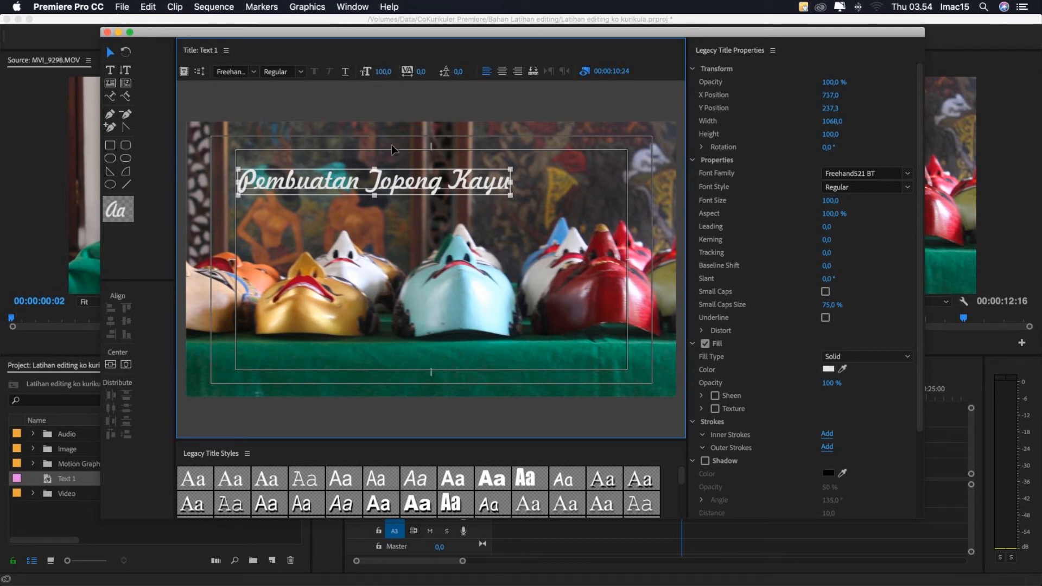
- Try a font size of 75 on the title text and enlarge it to 97
click(383, 72)
click(386, 70)
text(75)
key(Return)
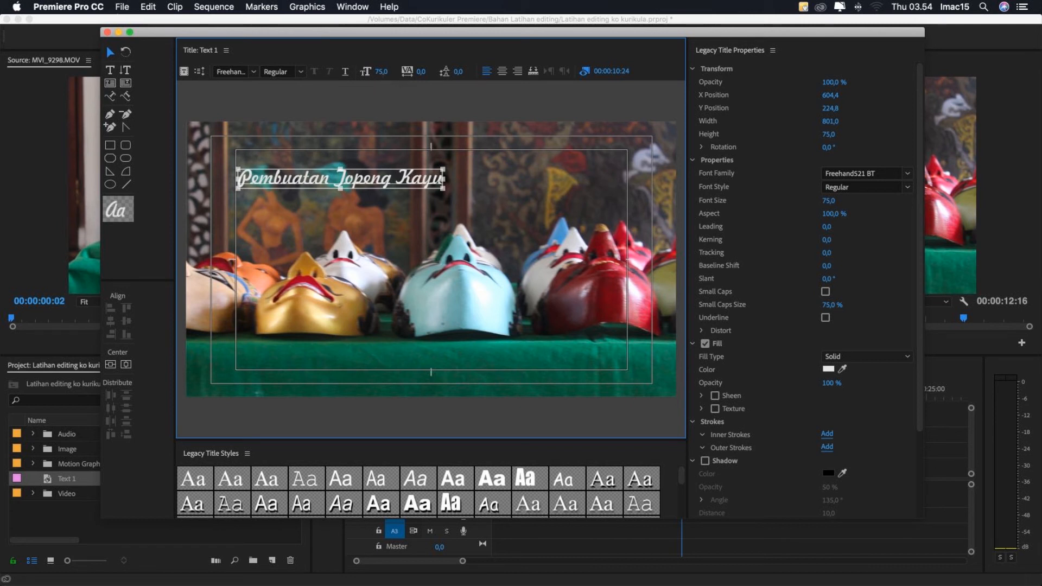
mouse_move(381, 72)
mouse_down()
mouse_move(419, 72)
mouse_move(385, 73)
mouse_up()
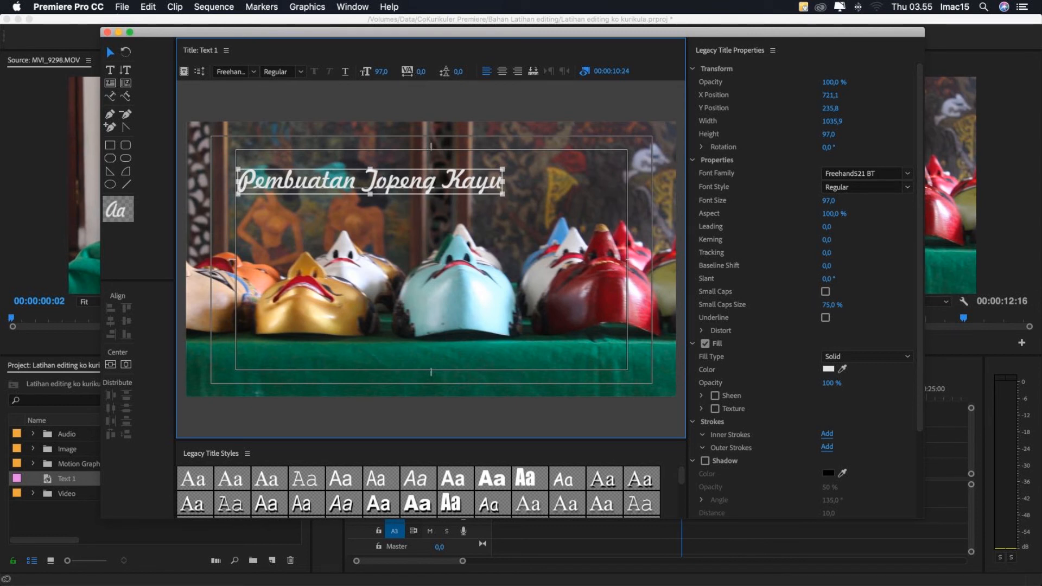
- Try a different kerning on the title text and reset it to 0
mouse_move(420, 71)
mouse_down()
mouse_move(402, 72)
mouse_move(424, 71)
mouse_up()
click(421, 72)
text(0)
key(Return)
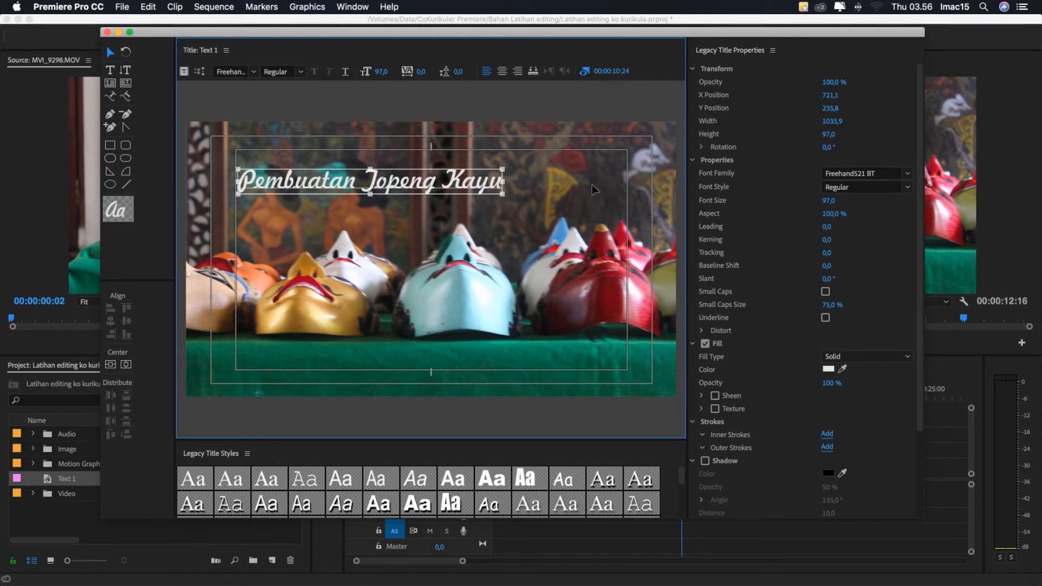
- Hide the background video behind the title text and show it again
click(585, 72)
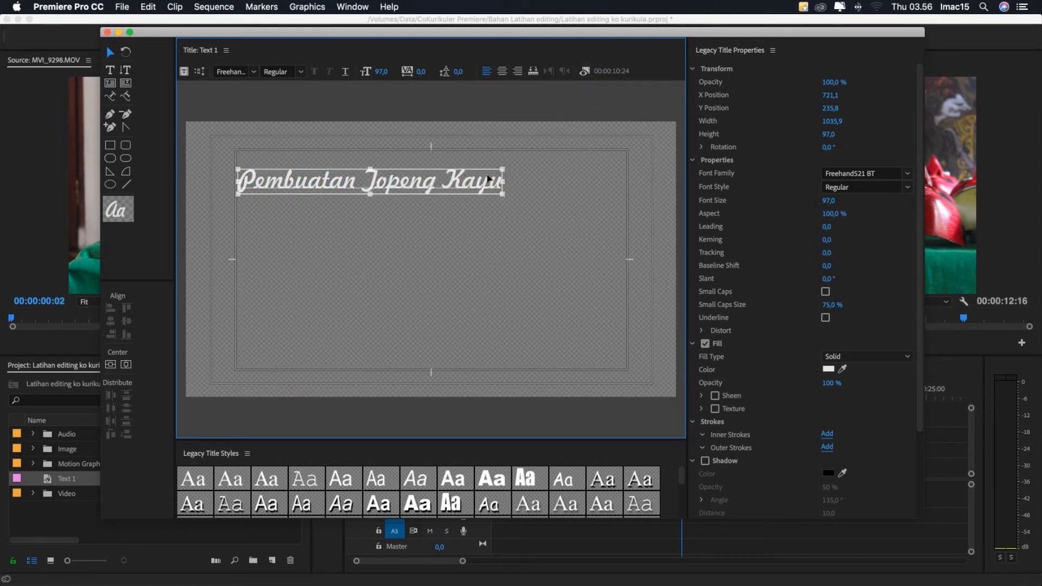
click(584, 72)
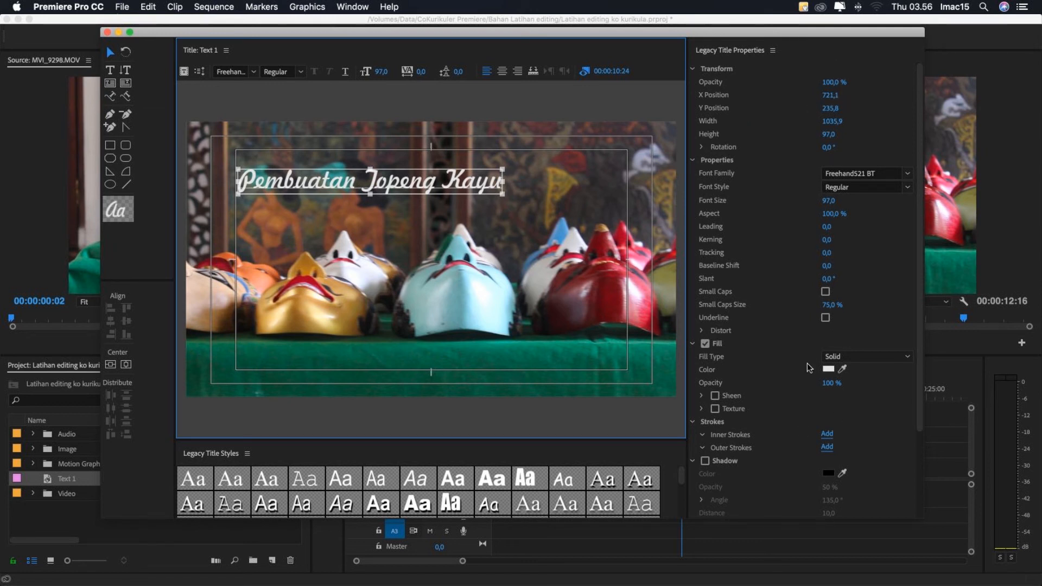
- Try adjusting the title text's opacity, and move the text to X 811.1, Y 229.8
click(830, 84)
drag(830, 84, 836, 84)
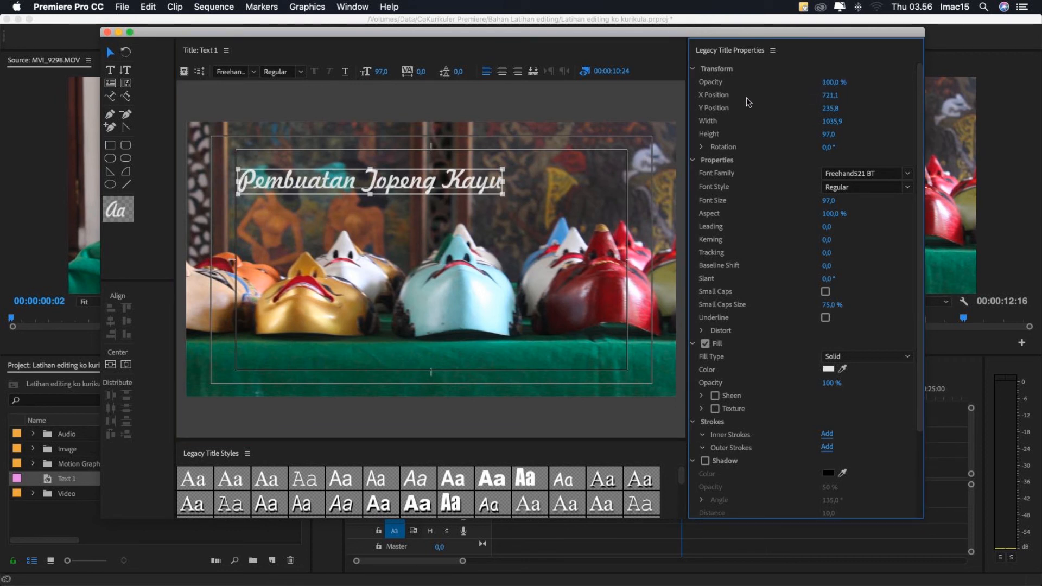
drag(825, 96, 829, 134)
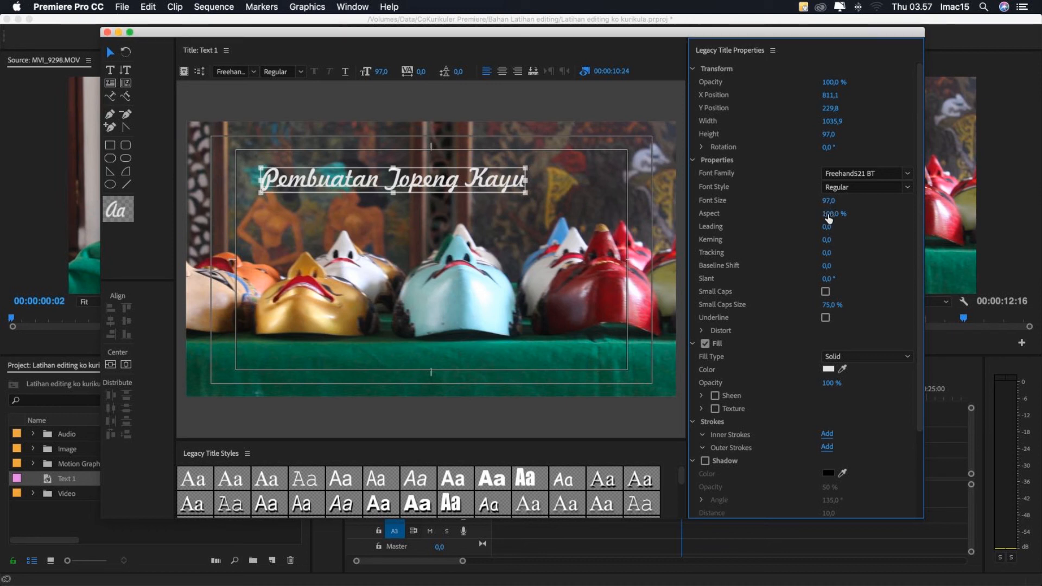
- Try a dark brown fill colour (675C40) on the title text
click(825, 369)
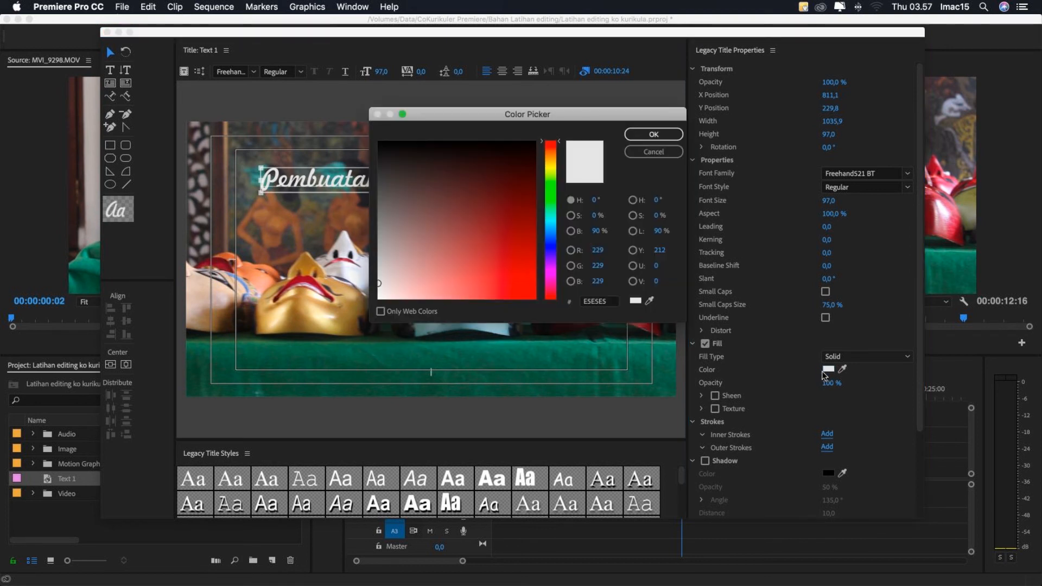
drag(472, 121, 665, 147)
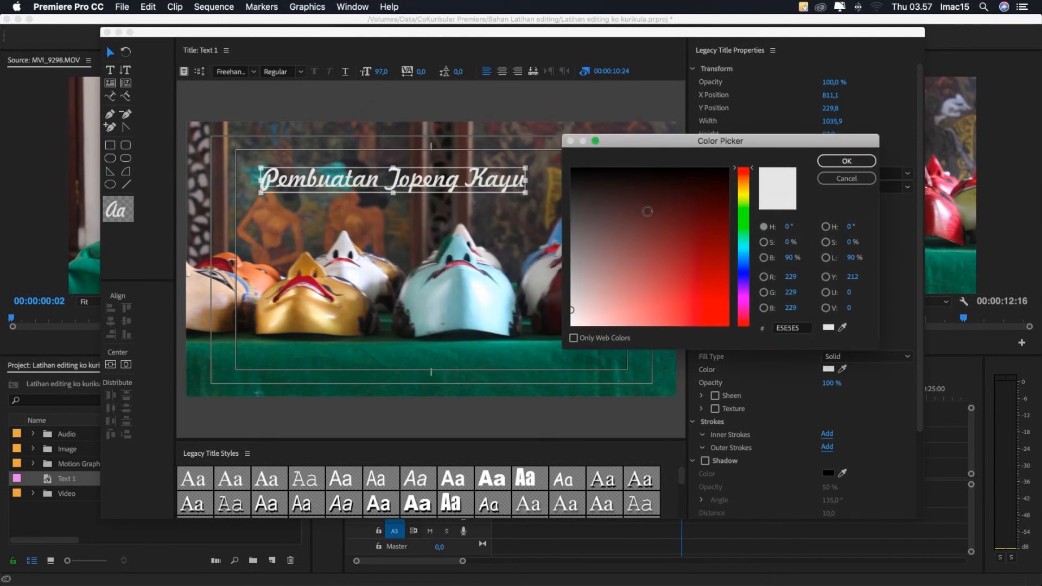
click(613, 248)
click(743, 186)
mouse_move(613, 248)
mouse_down()
mouse_move(624, 262)
mouse_move(617, 240)
mouse_move(630, 231)
mouse_up()
click(834, 159)
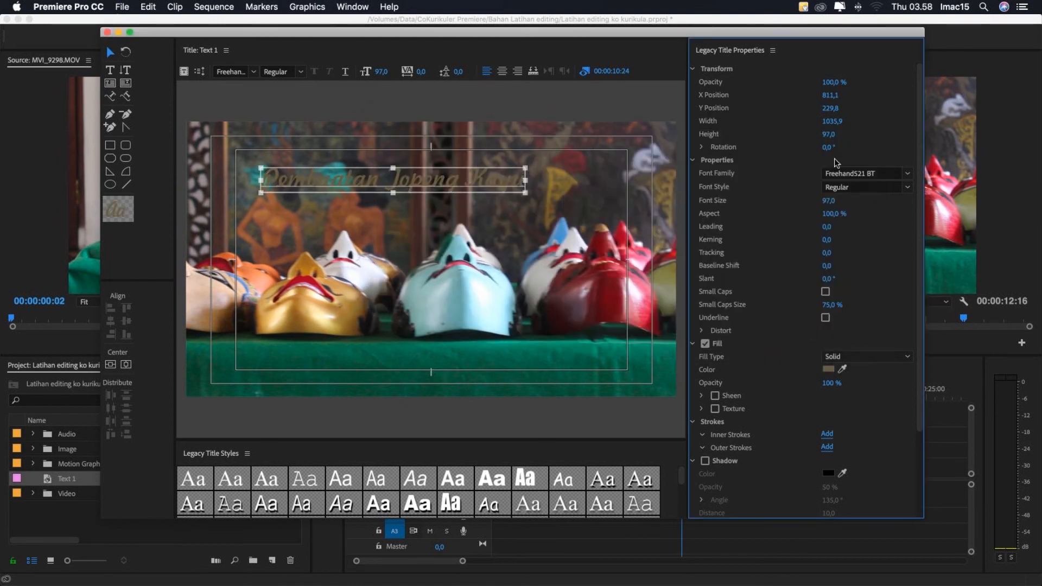
- Lighten the title text's fill to the pale beige C0BAAB
click(826, 369)
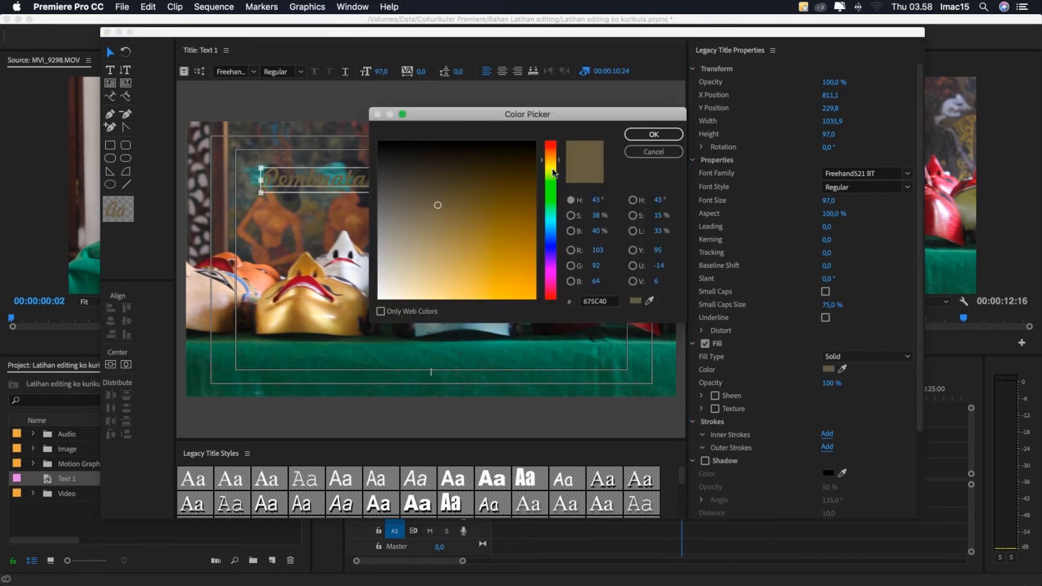
drag(448, 241, 412, 270)
click(653, 134)
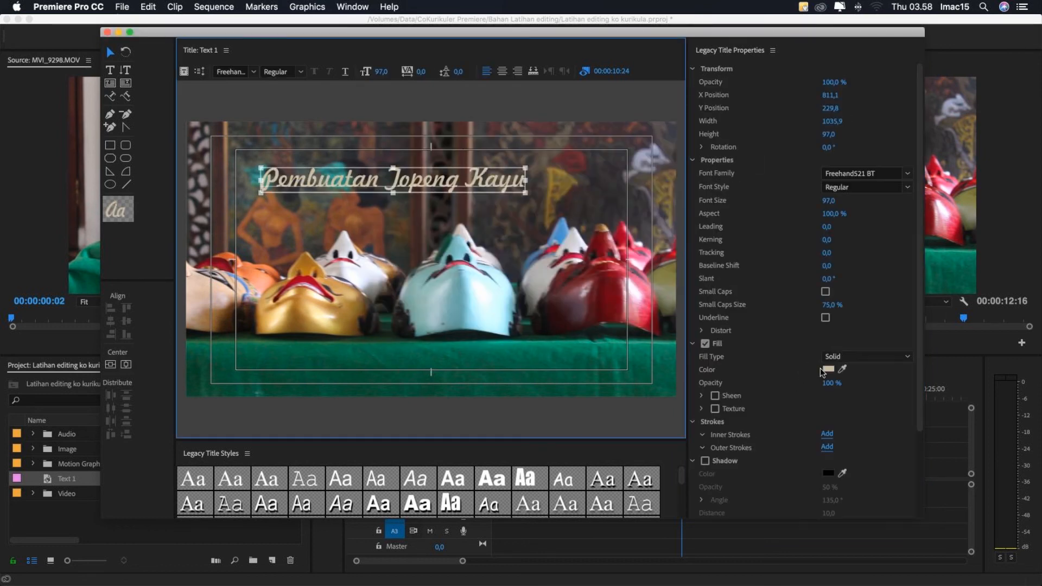
- Add a black outer stroke of type Edge to the title text and set its size to 12
scroll(795, 299, down, 5)
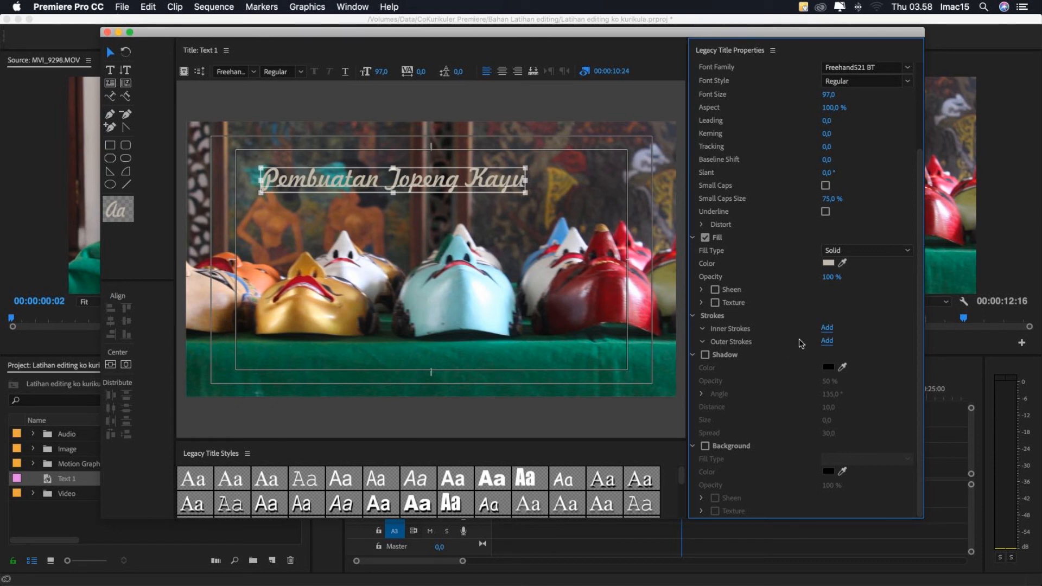
click(827, 342)
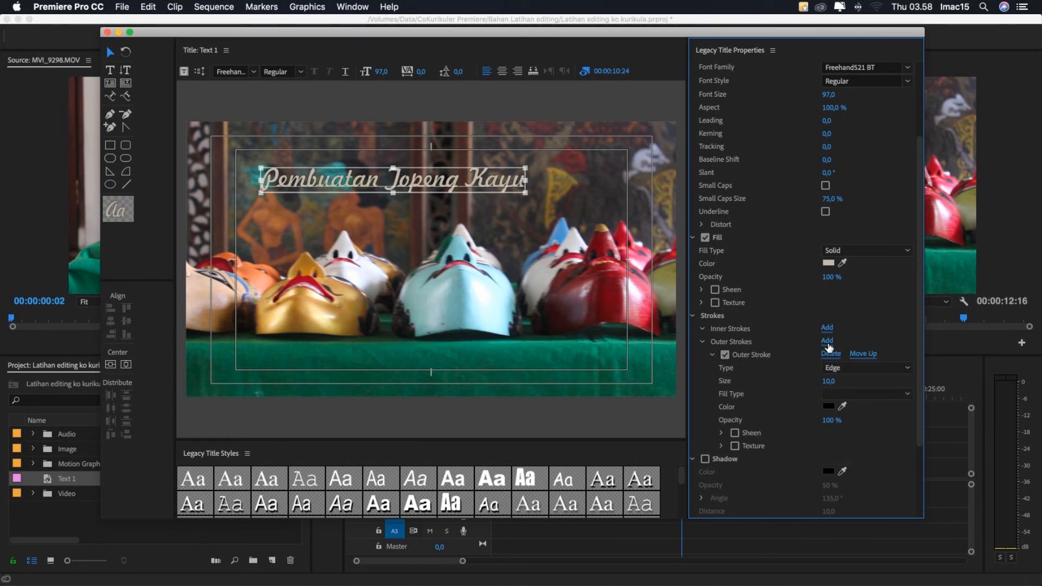
click(827, 406)
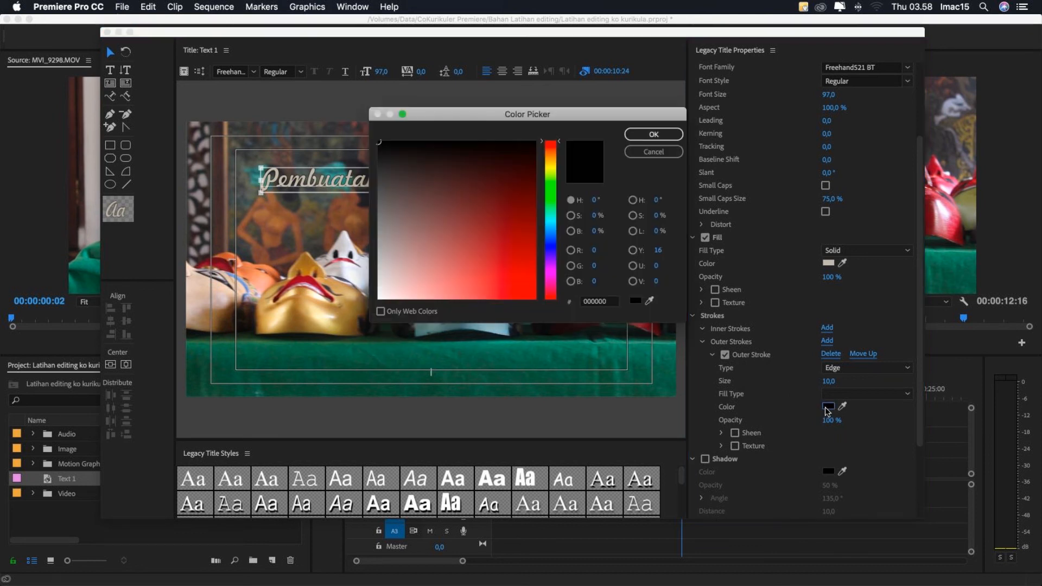
drag(428, 119, 483, 110)
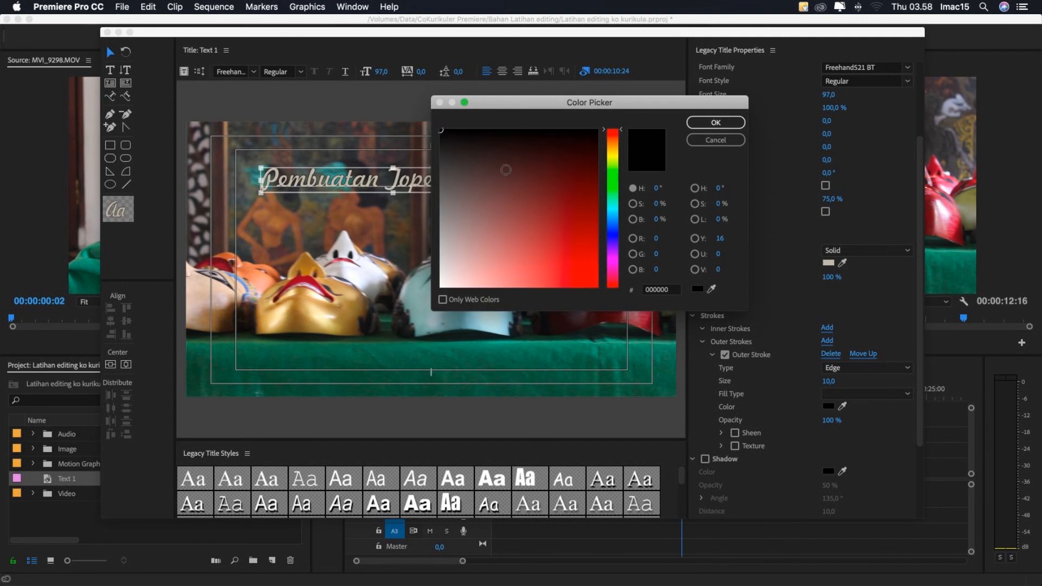
drag(482, 146, 476, 130)
click(700, 122)
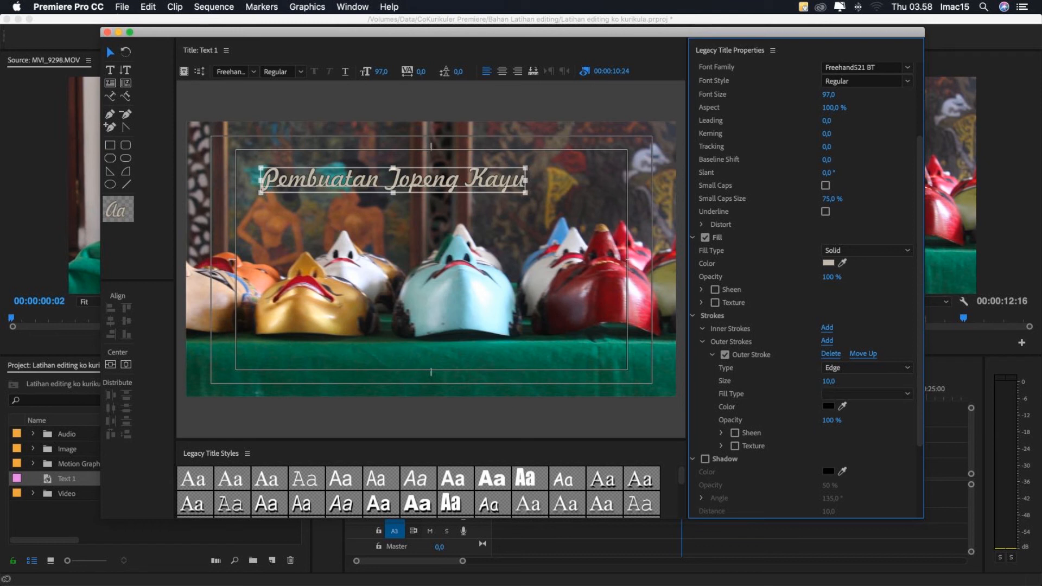
drag(829, 381, 837, 381)
- Enable the shadow on the title text and close the title editor
drag(921, 404, 916, 477)
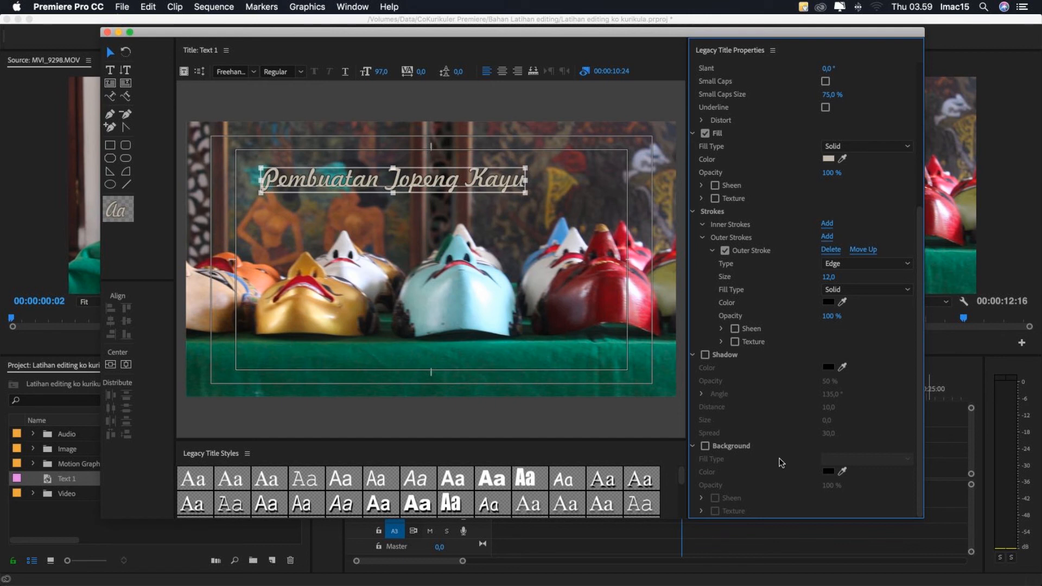
click(706, 355)
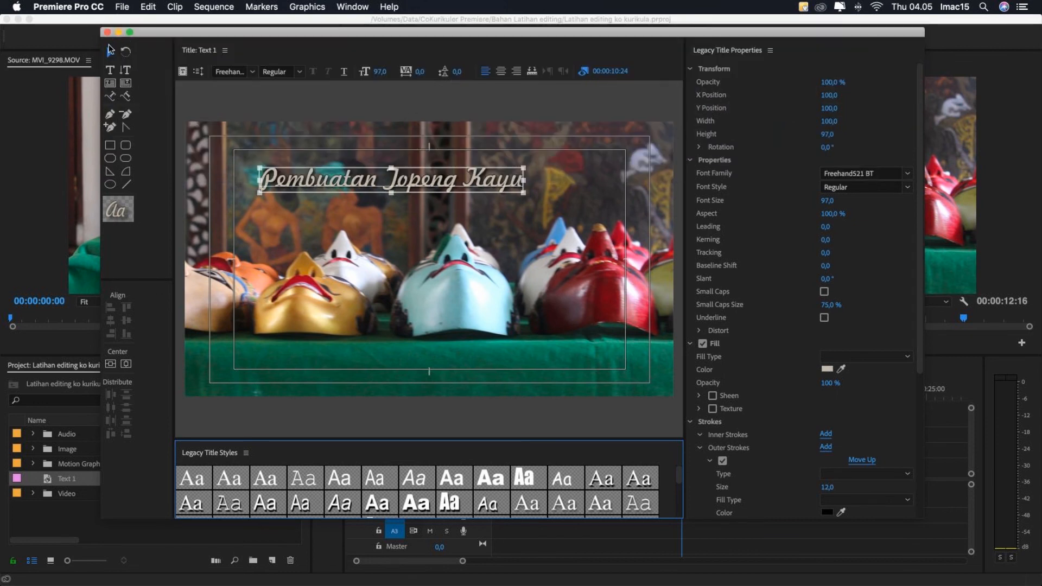
click(107, 33)
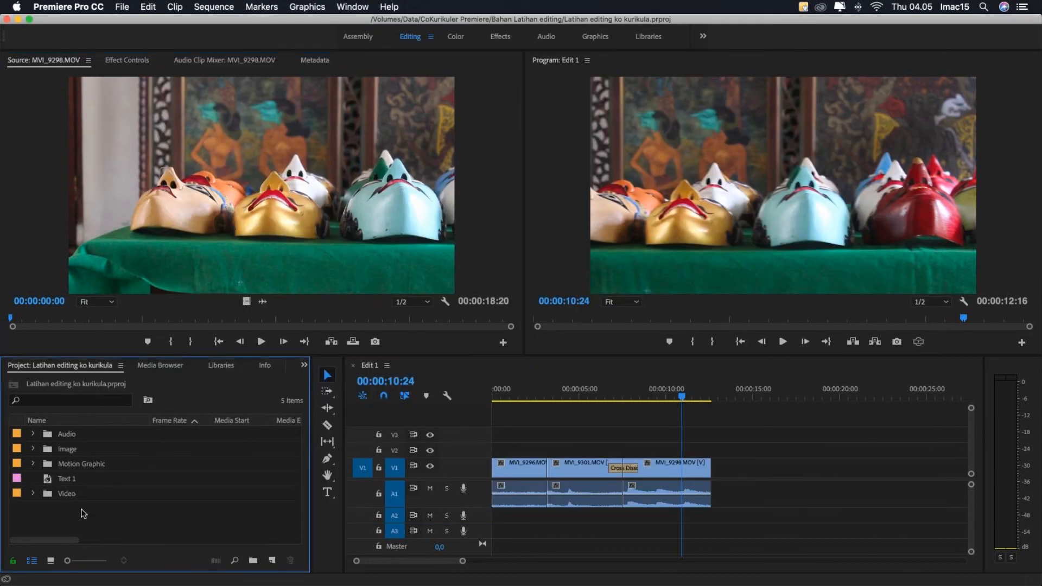
- Try placing the Text 1 title on track V2 about one second into Edit 1, preview it, and undo the placement
click(48, 478)
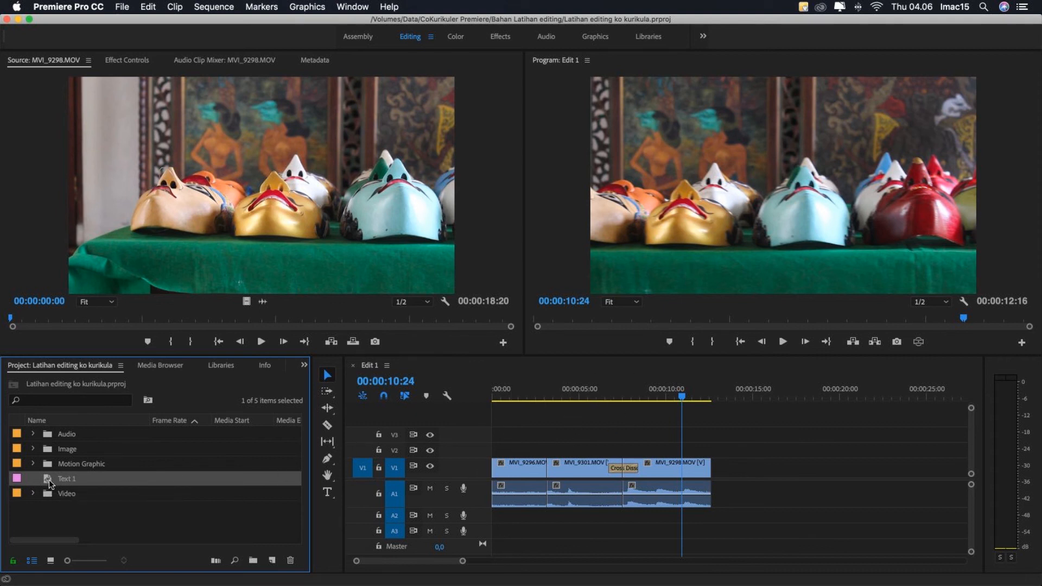
drag(288, 494, 508, 451)
click(506, 395)
key(space)
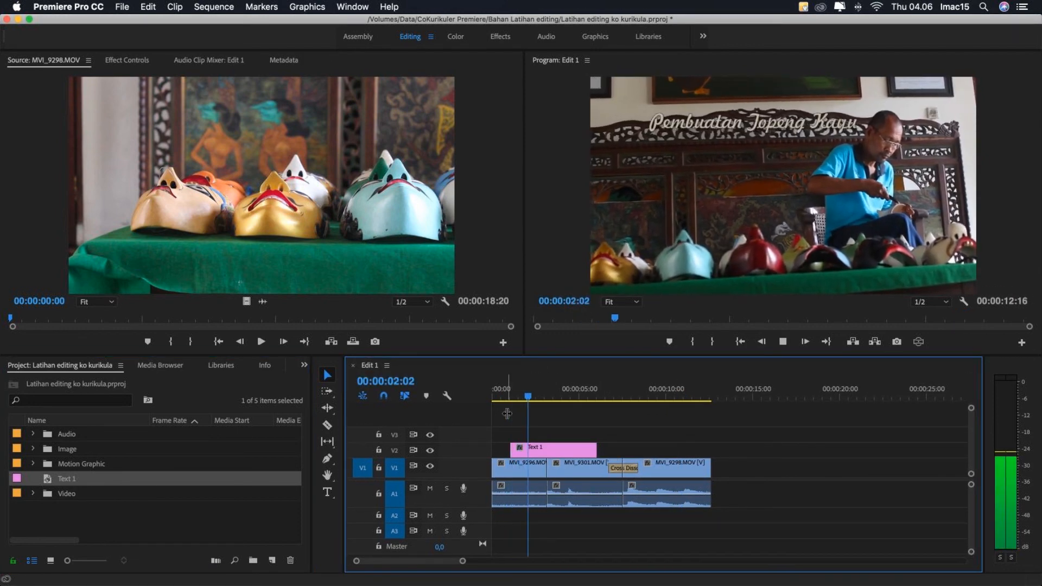
key(super+z)
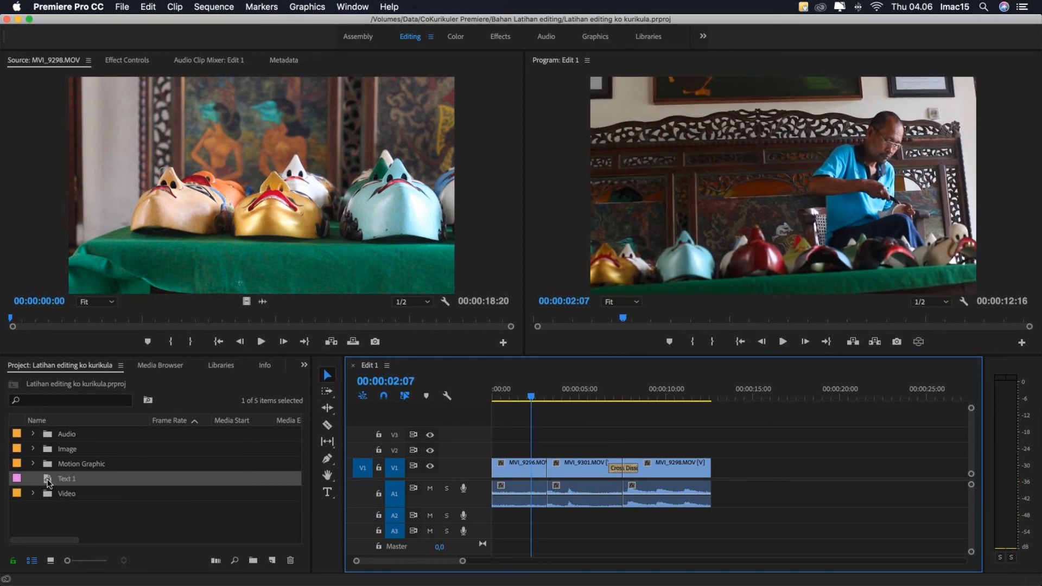
- Place the Text 1 title on track V2 at the very start of Edit 1 and play it back
drag(49, 482, 497, 455)
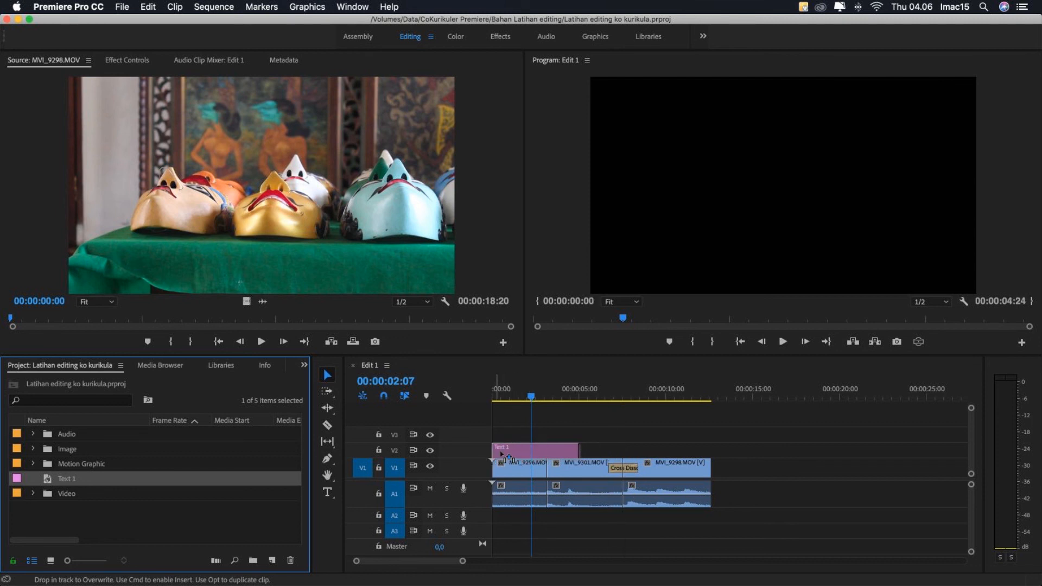
key(Home)
key(space)
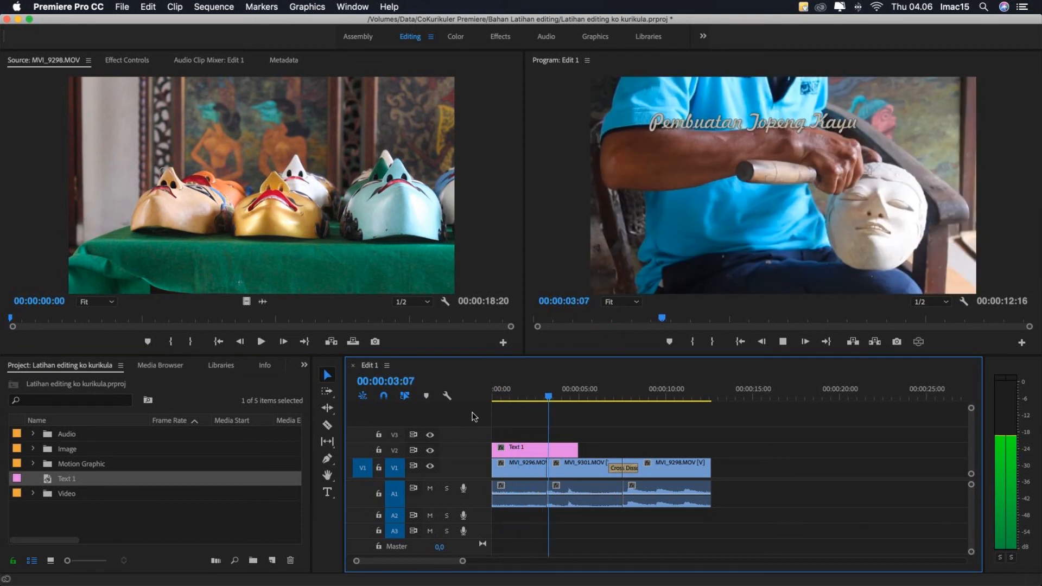
key(space)
- Cut the Text 1 clip at 00:00:03:05, where the first video clip ends, and delete the remainder
click(529, 448)
key(Up)
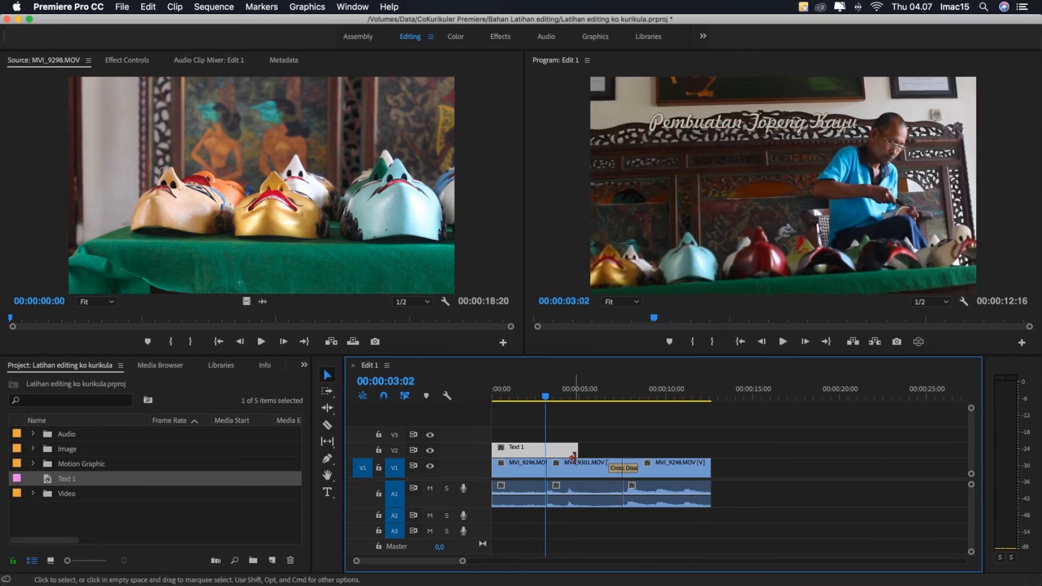
drag(545, 397, 521, 397)
key(c)
click(549, 399)
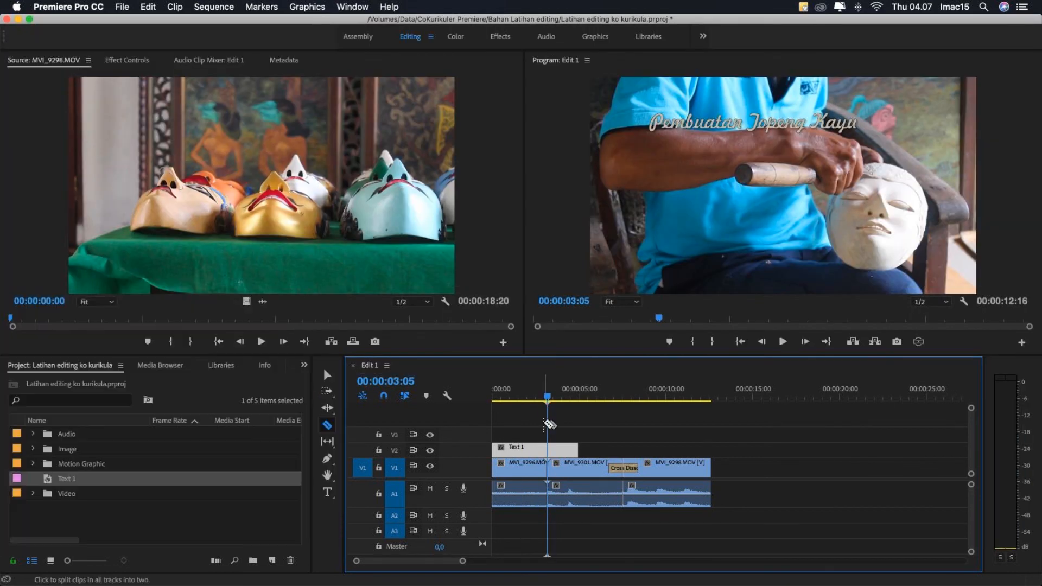
drag(546, 396, 515, 404)
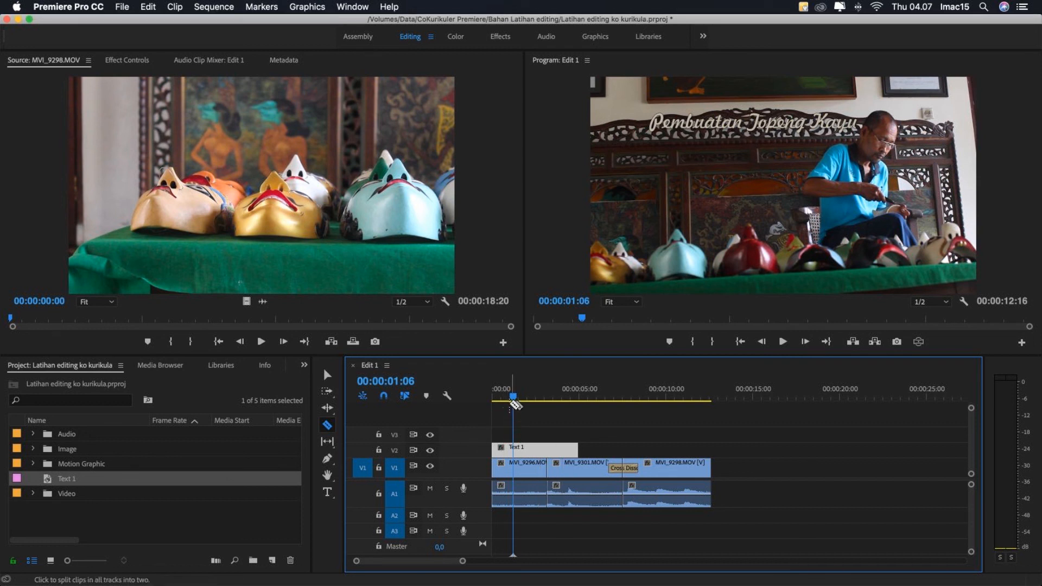
drag(514, 400, 546, 400)
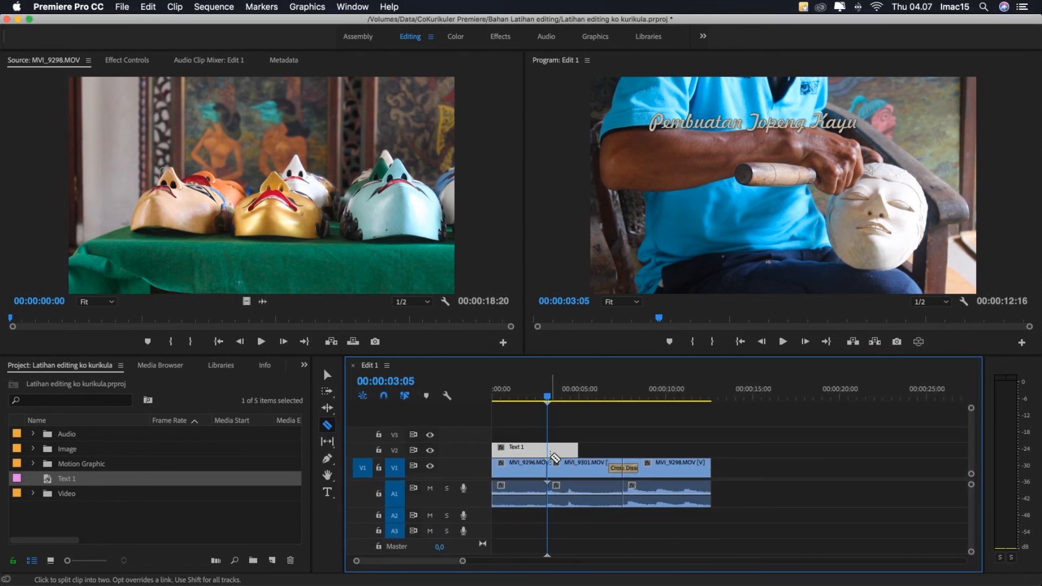
click(548, 448)
key(v)
key(Delete)
- Play Edit 1 from the start to check the shortened title over the first clip
drag(547, 397, 483, 409)
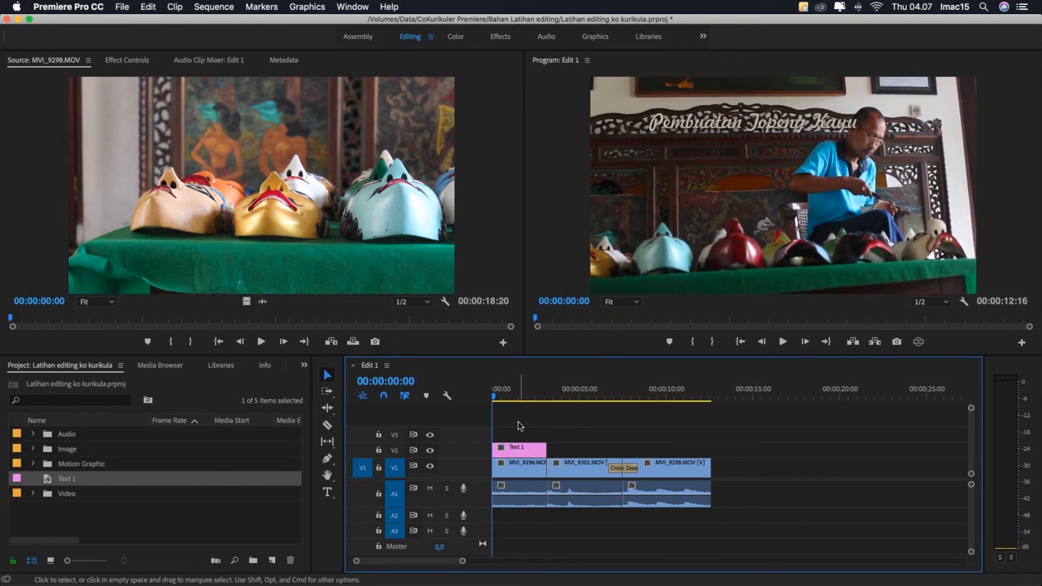
key(space)
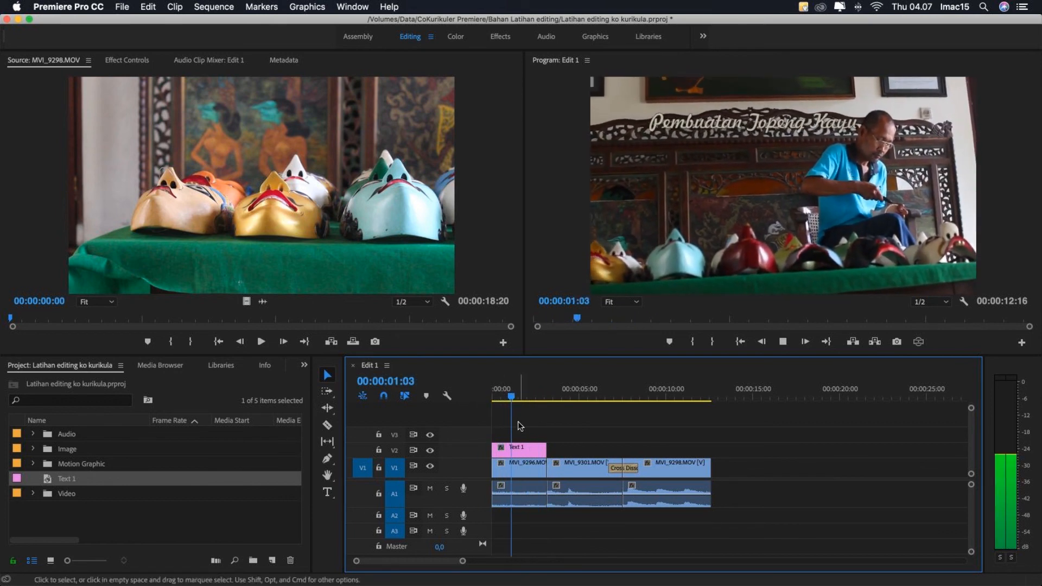
key(space)
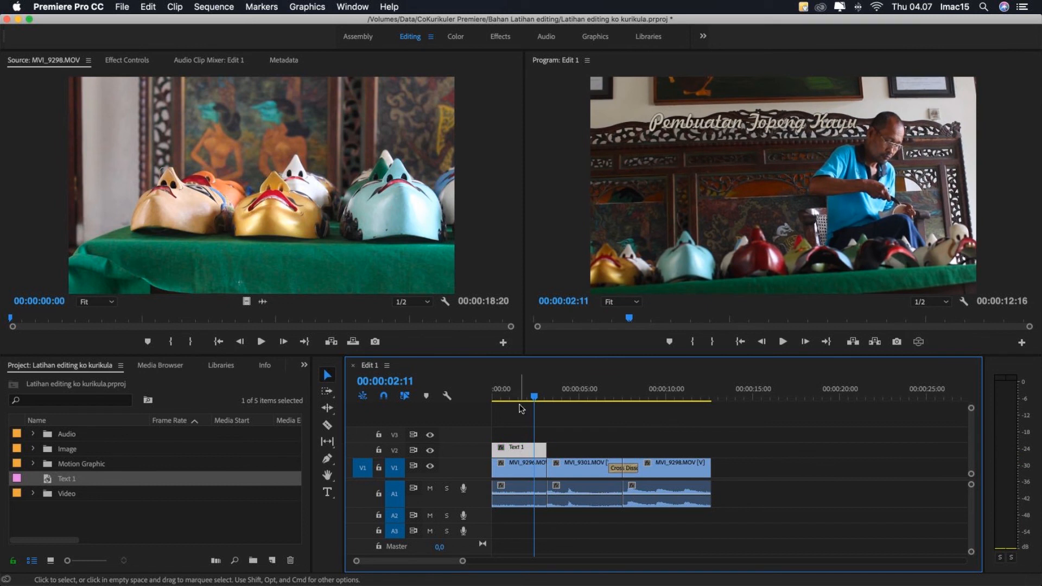
- Reopen the Text 1 title with the frame at 00:00:01:15 behind it and move the text to about X 588.8, Y 330
click(521, 396)
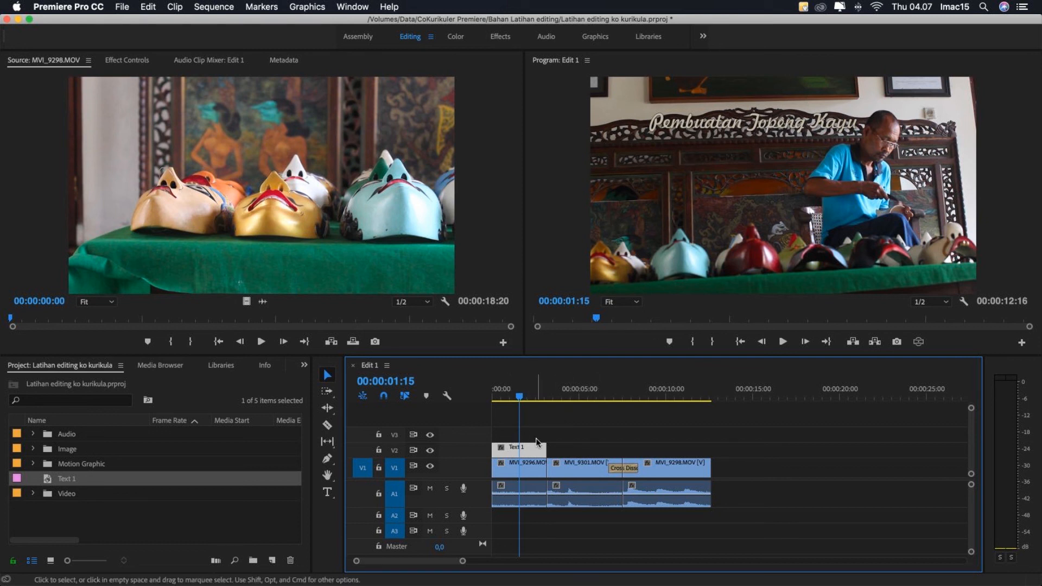
double_click(524, 450)
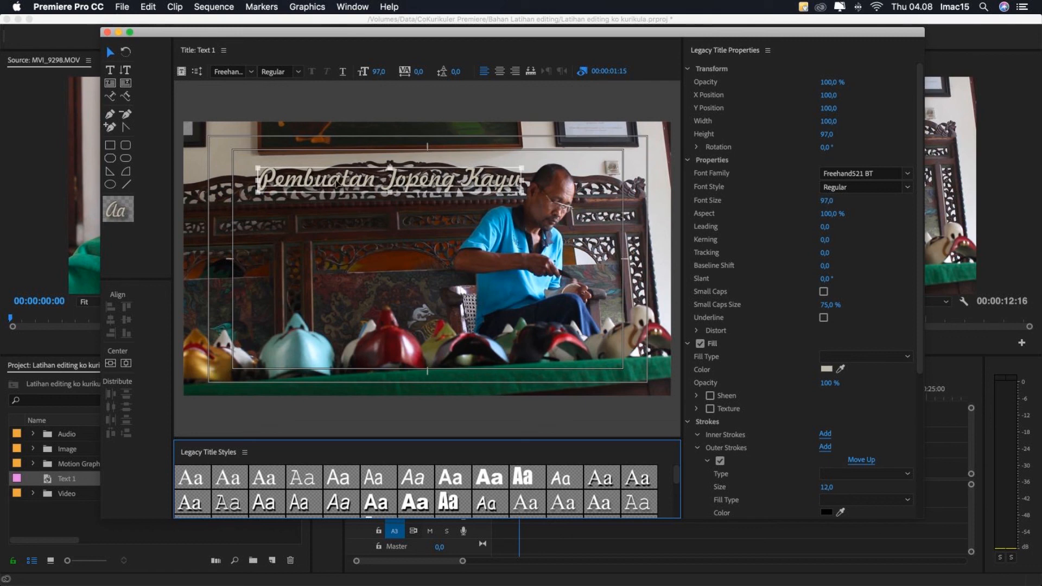
drag(343, 184, 303, 210)
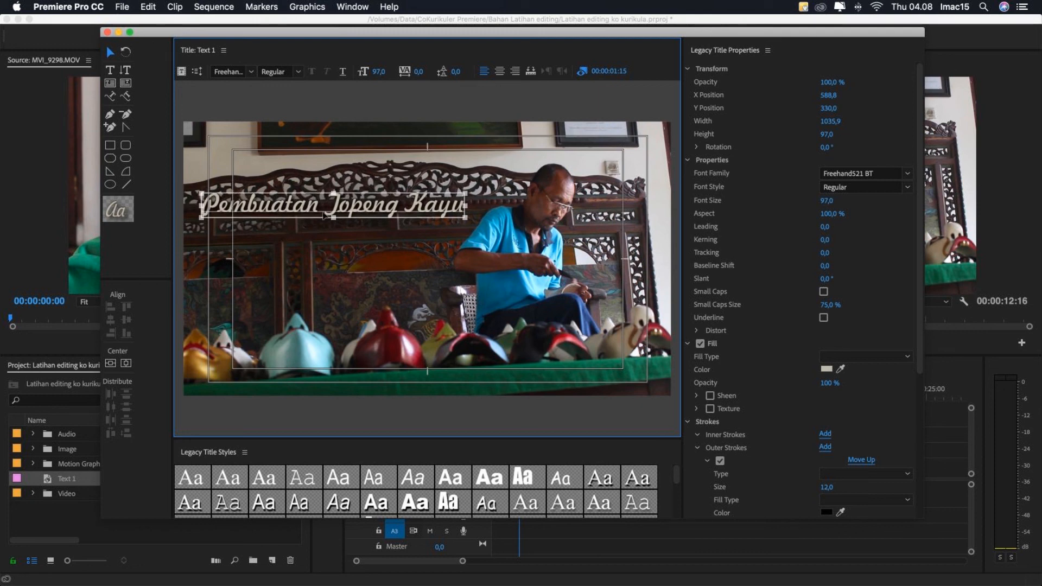
- Set the title text's fill to white (FFFFFF), and adjust it to about X 586.4, Y 355.6 with font size 94.6
click(825, 368)
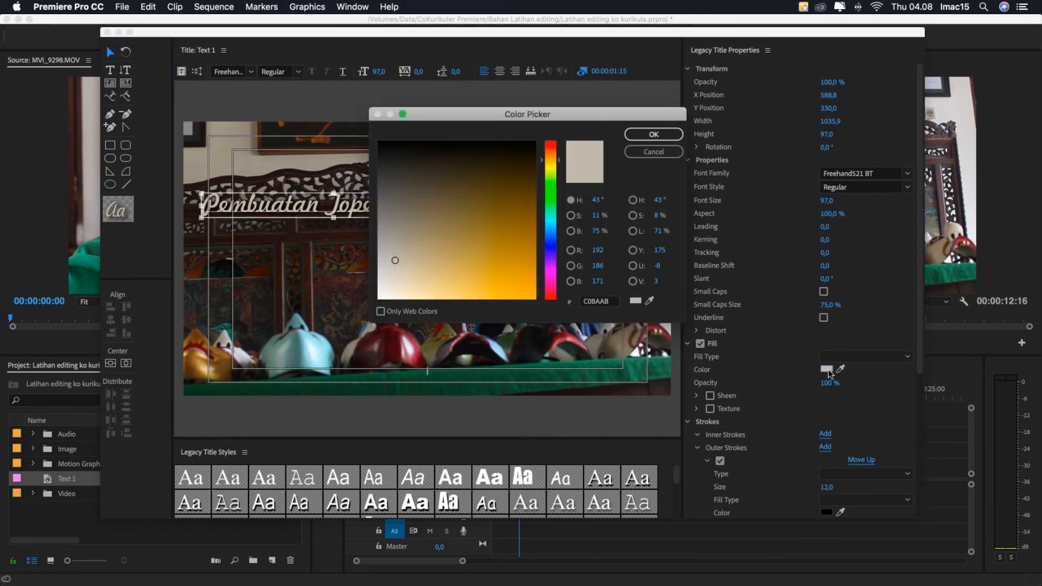
click(396, 271)
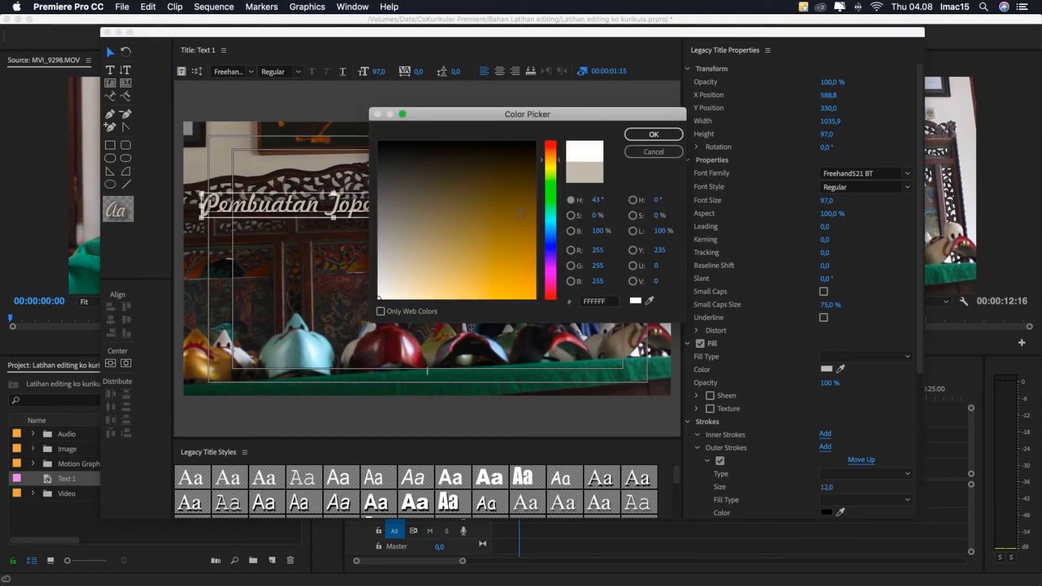
click(651, 153)
drag(337, 223, 339, 224)
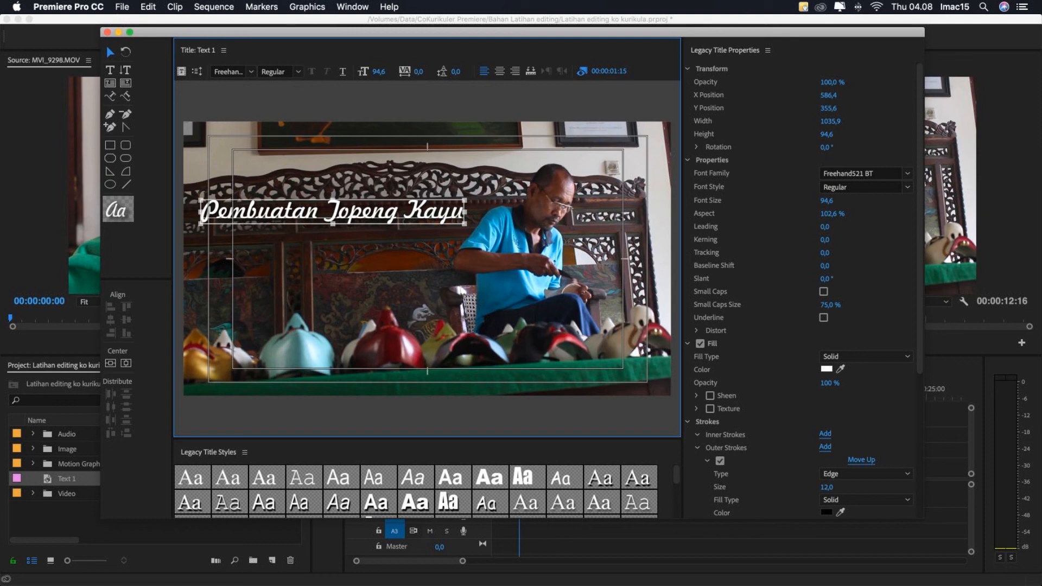
- Reduce the title text's font size to 83.6, reposition it at about X 568, Y 391.6, and close the title editor
drag(378, 71, 372, 71)
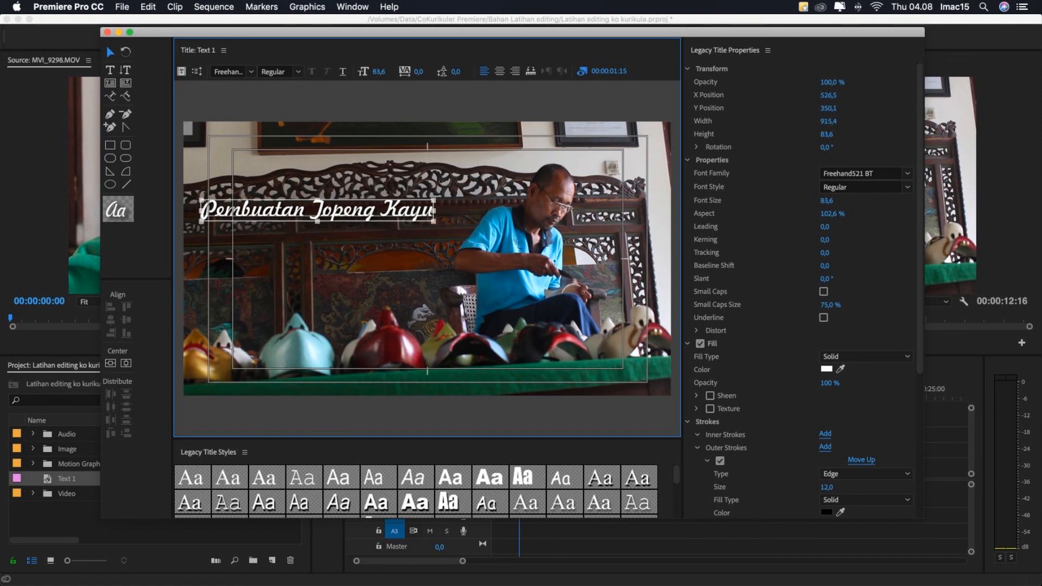
drag(341, 217, 353, 228)
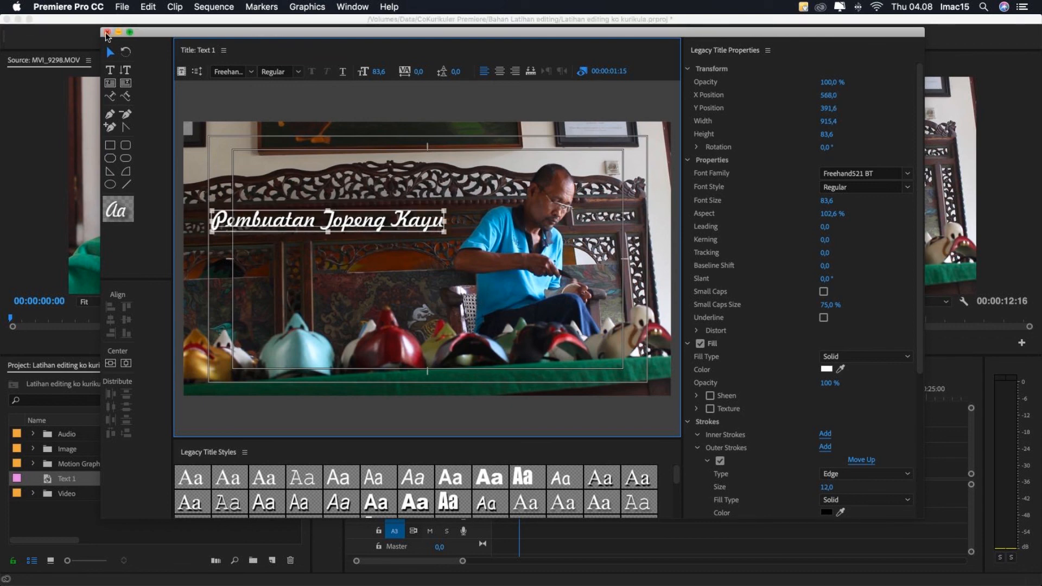
click(107, 32)
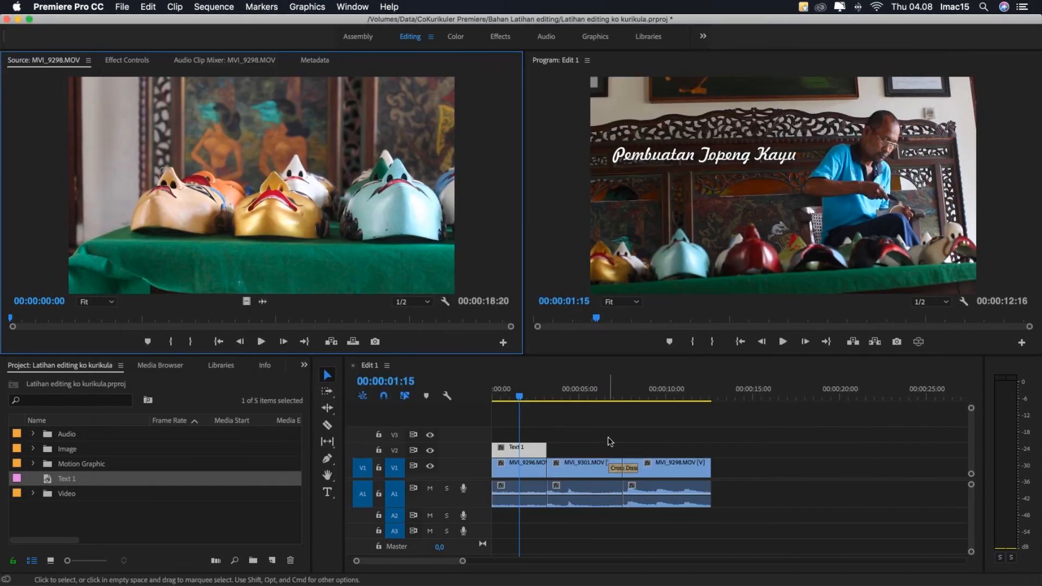
- Play Edit 1 from the start to check the resized title over the first clip, and return the playhead to 00:00:01:07
drag(524, 406, 440, 422)
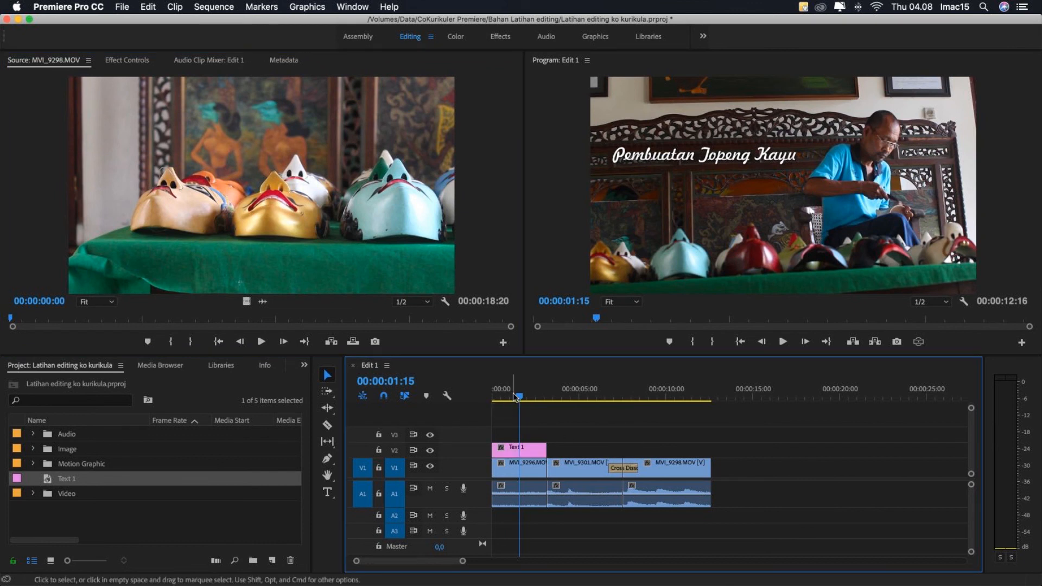
drag(515, 396, 444, 411)
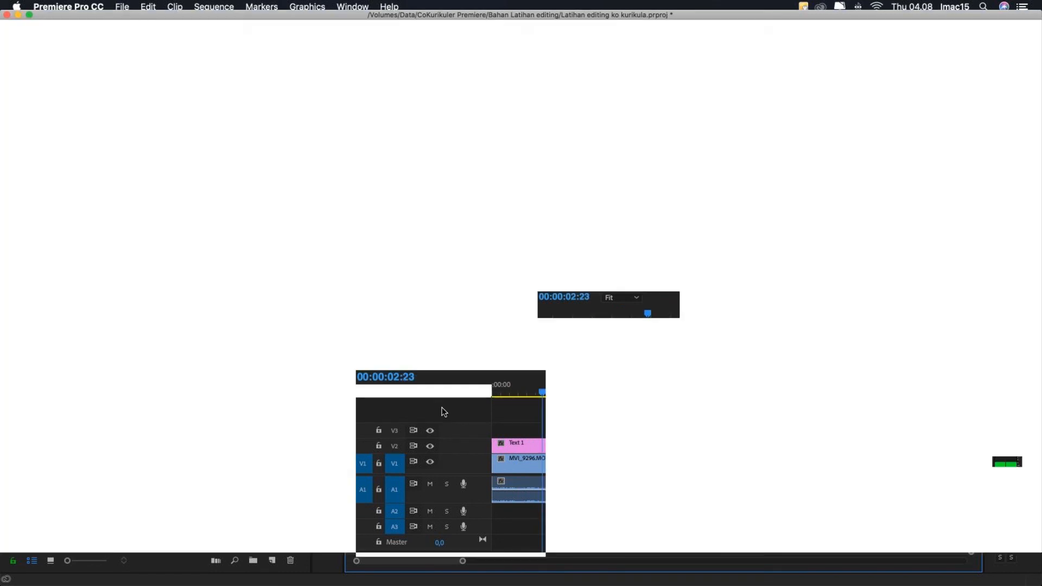
key(space)
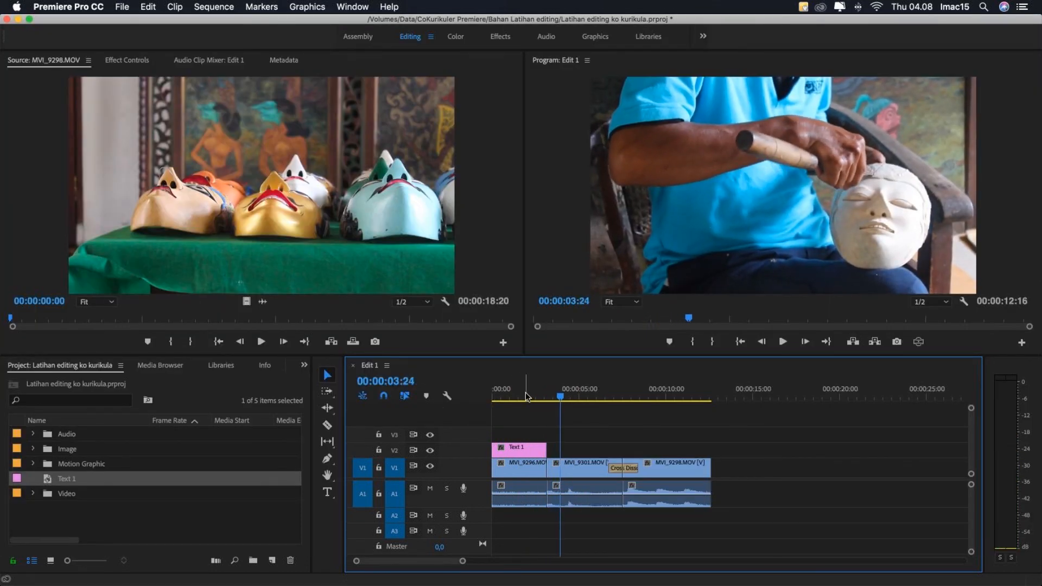
drag(522, 396, 514, 399)
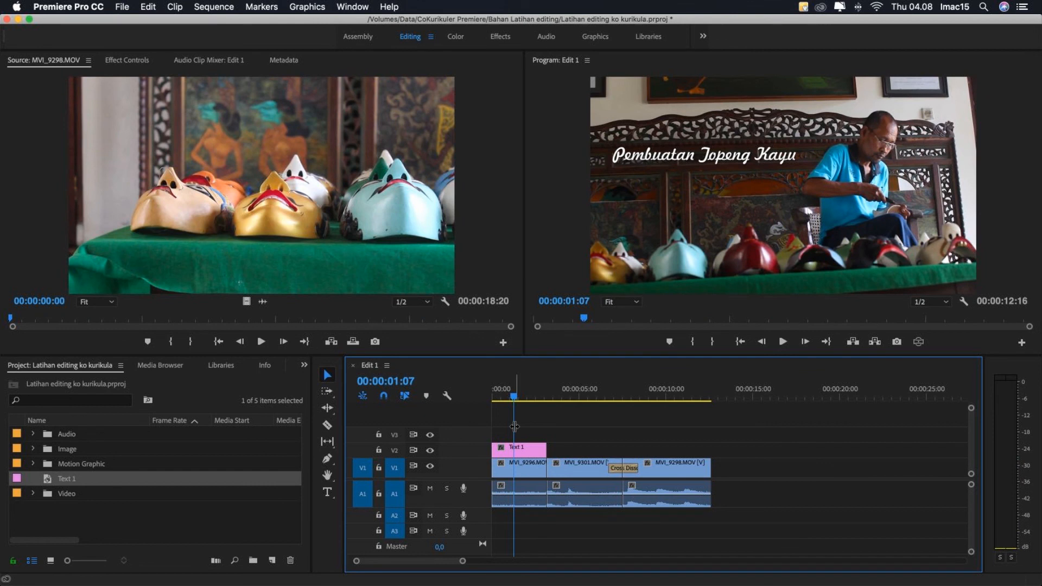
- Apply the Cross Dissolve video transition to both the start and the end of the Text 1 clip on V2
click(304, 366)
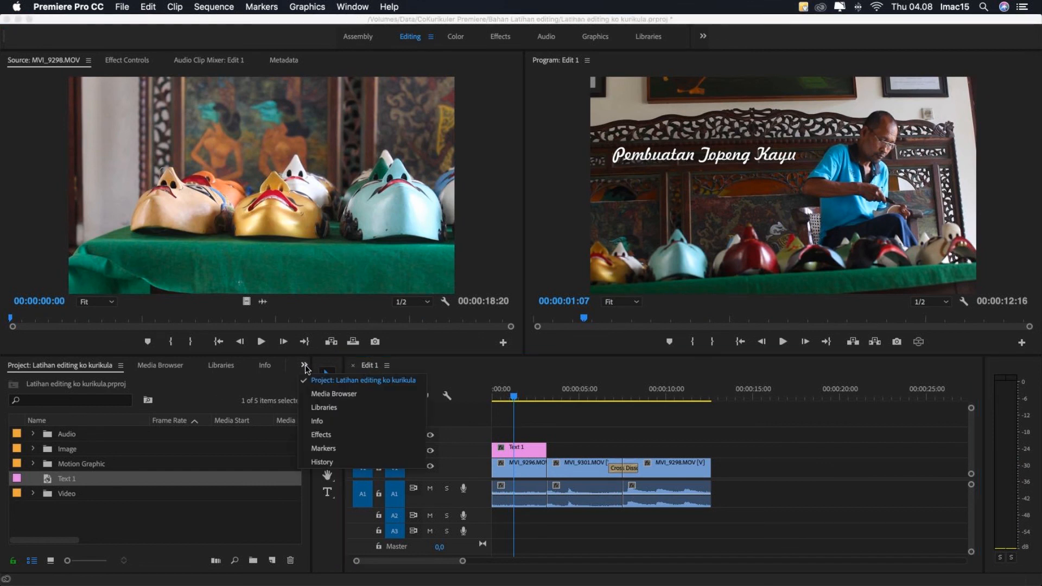
click(319, 435)
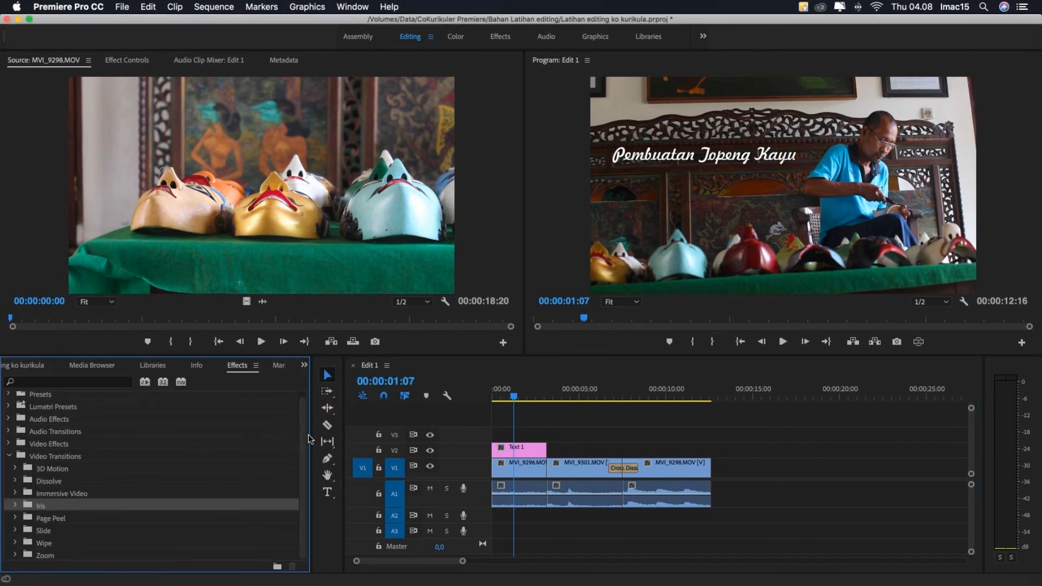
click(42, 483)
click(16, 481)
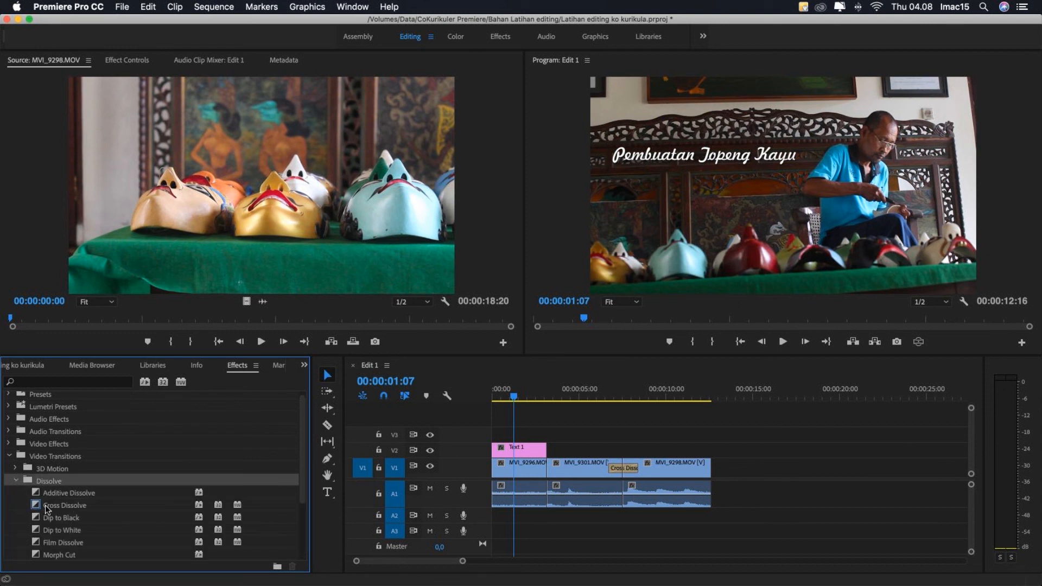
click(505, 450)
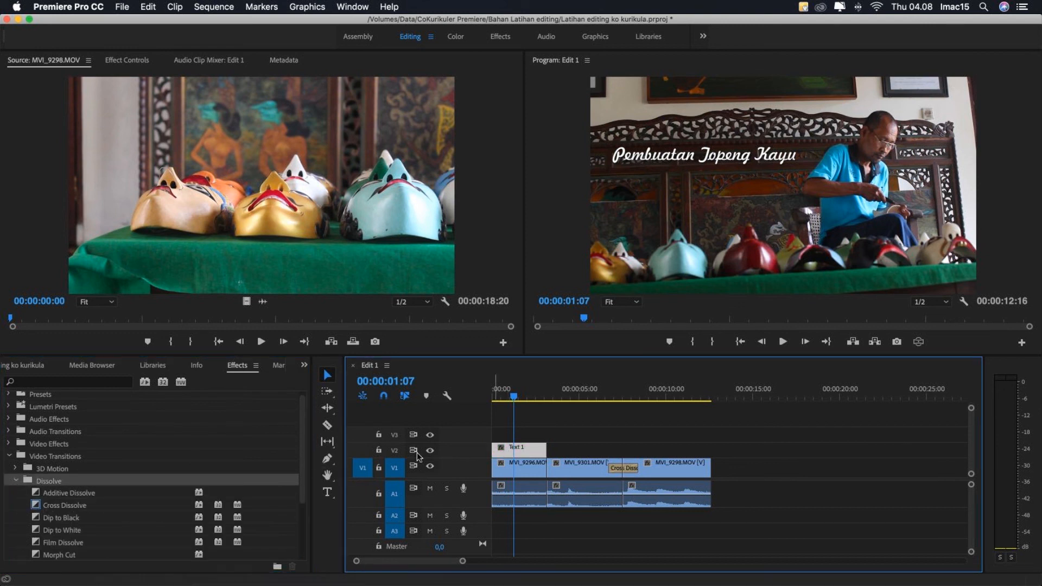
click(80, 506)
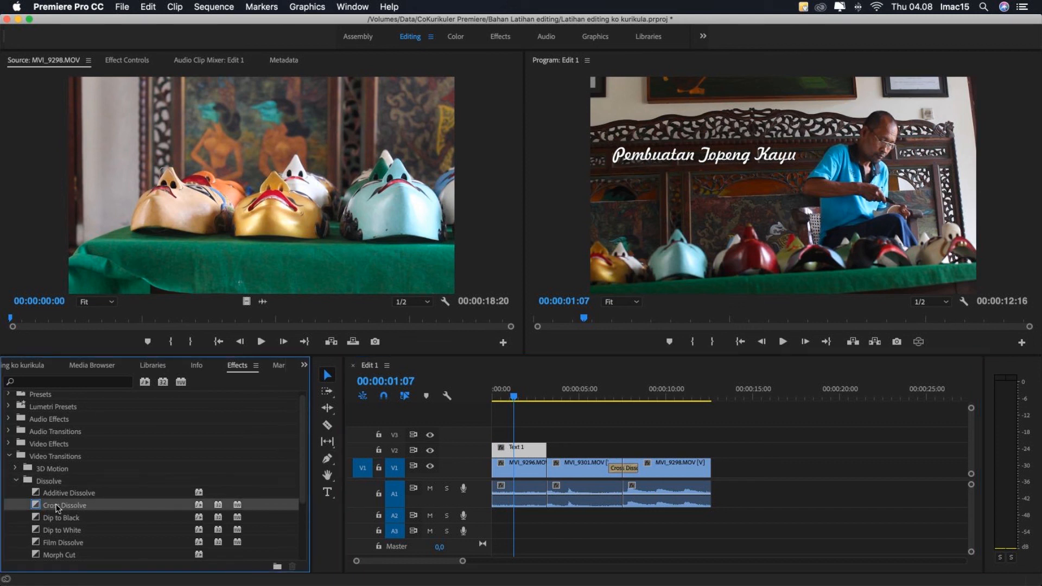
drag(57, 507, 498, 450)
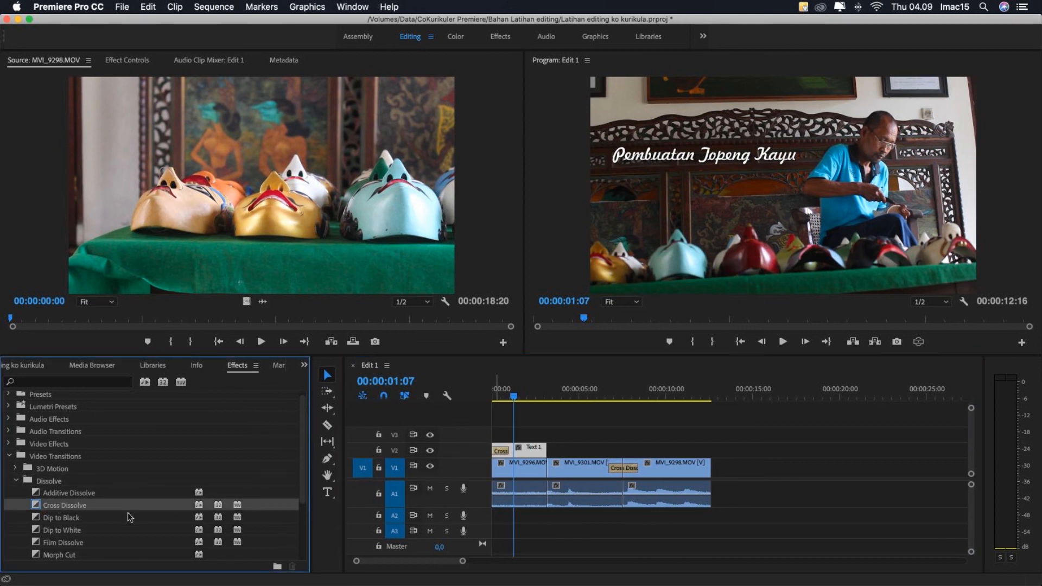
drag(73, 510, 545, 451)
- Play Edit 1 from the start to check the title's fades, and park the playhead at 00:00:01:18
key(Home)
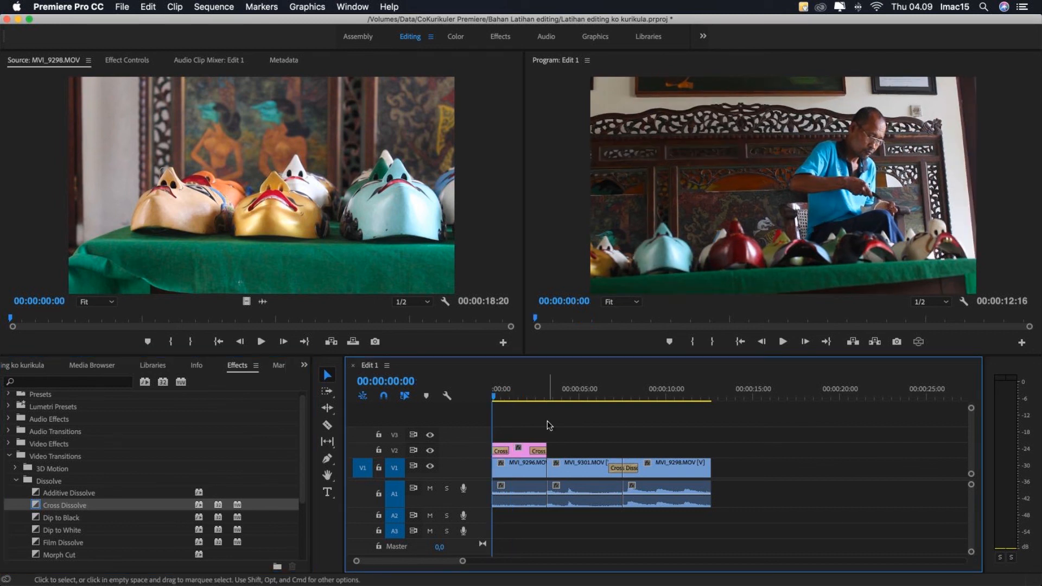
key(space)
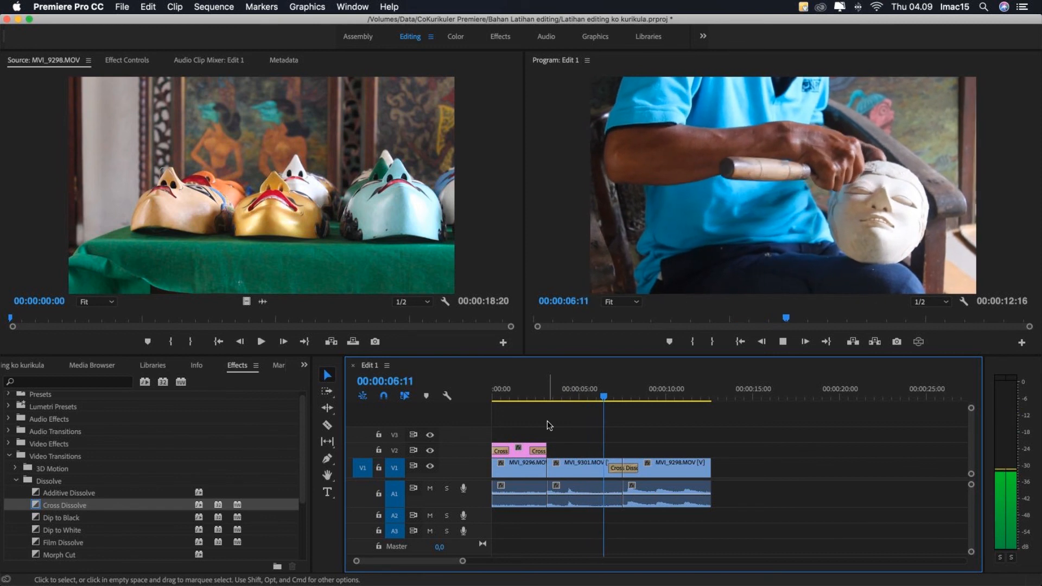
key(space)
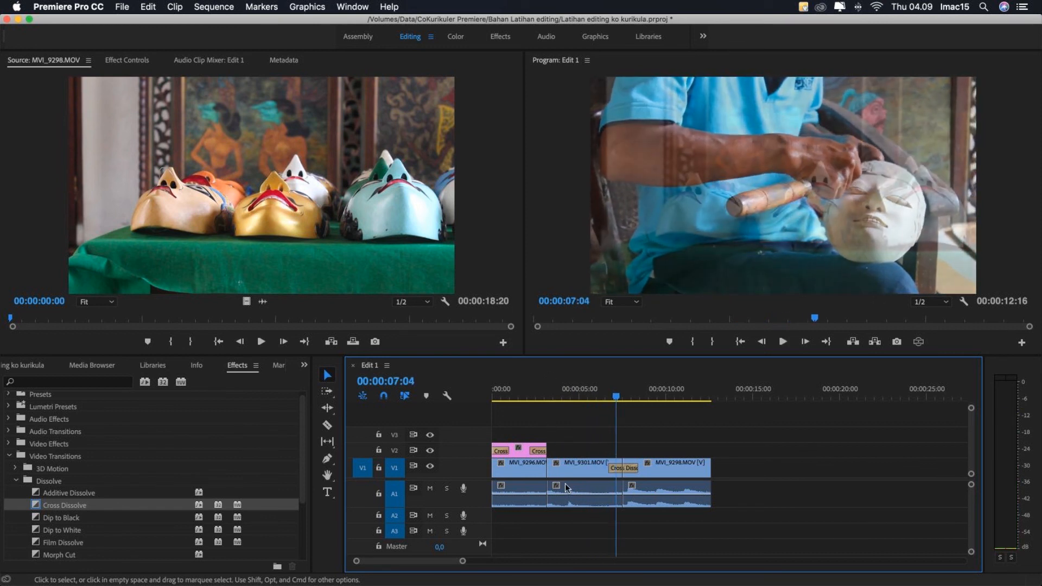
click(521, 388)
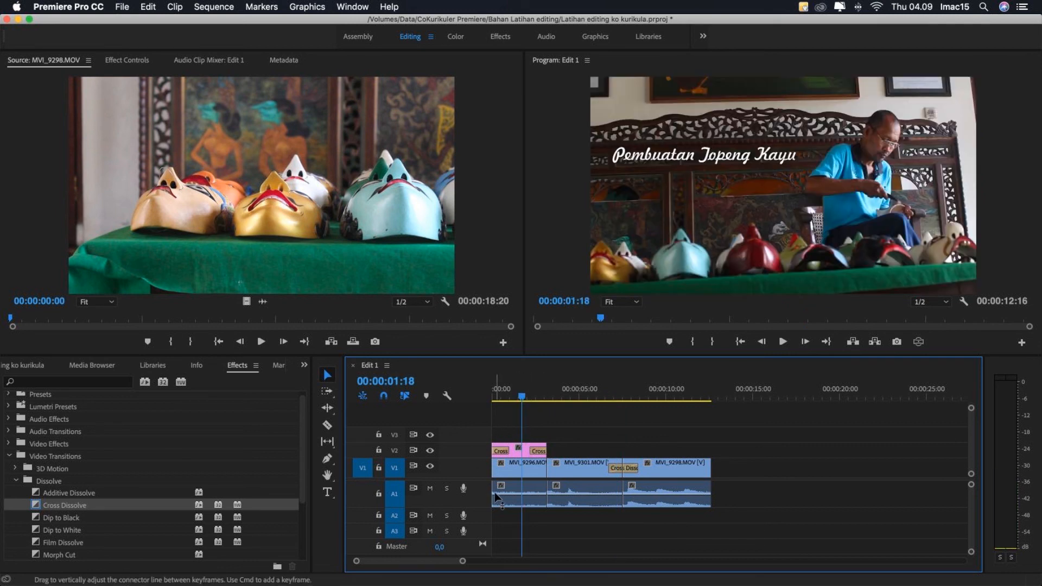
- Select the three video clips with their audio using the Selection tool and shift them about five seconds later
click(327, 378)
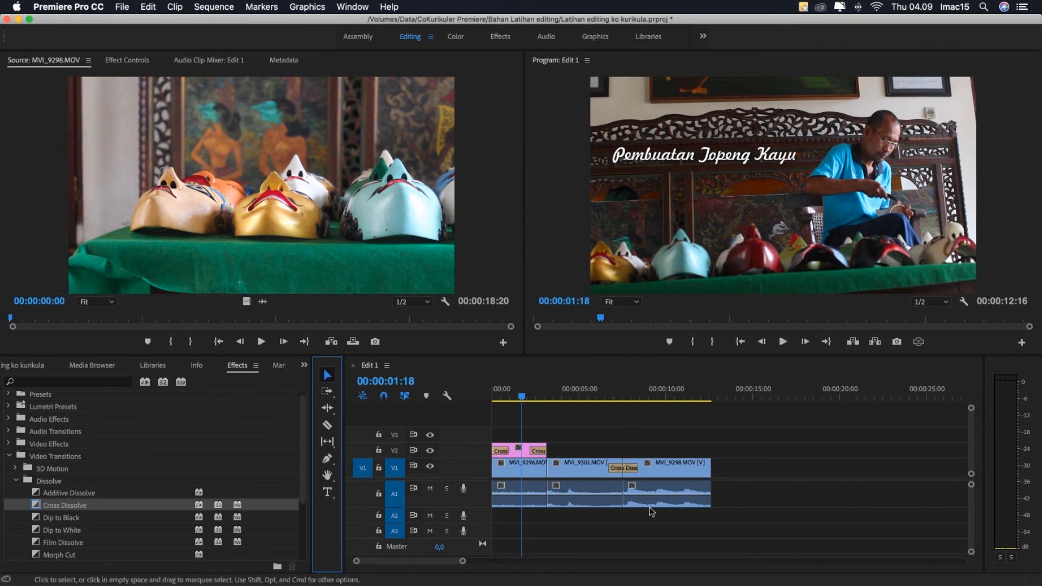
click(739, 469)
drag(739, 469, 509, 505)
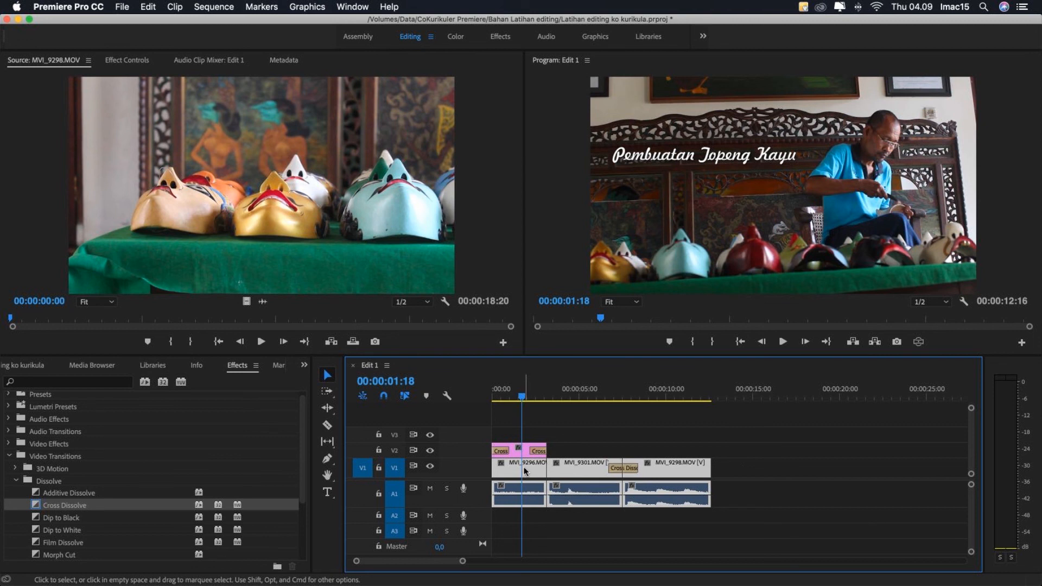
drag(520, 467, 634, 475)
- Move the Text 1 title from V2 down to V1 at the sequence start and close the gap before the first video clip
click(525, 450)
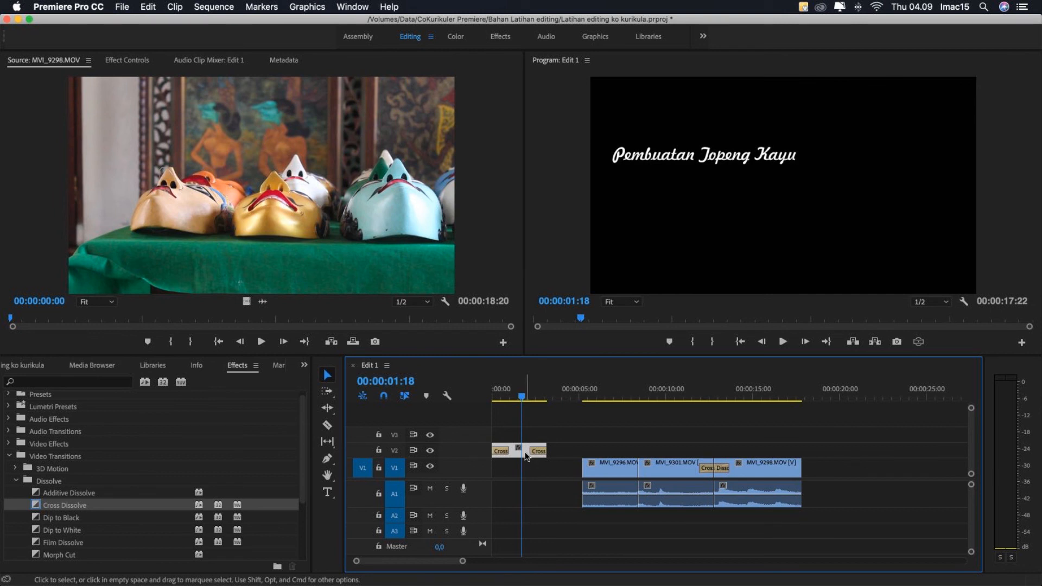
drag(525, 455, 524, 469)
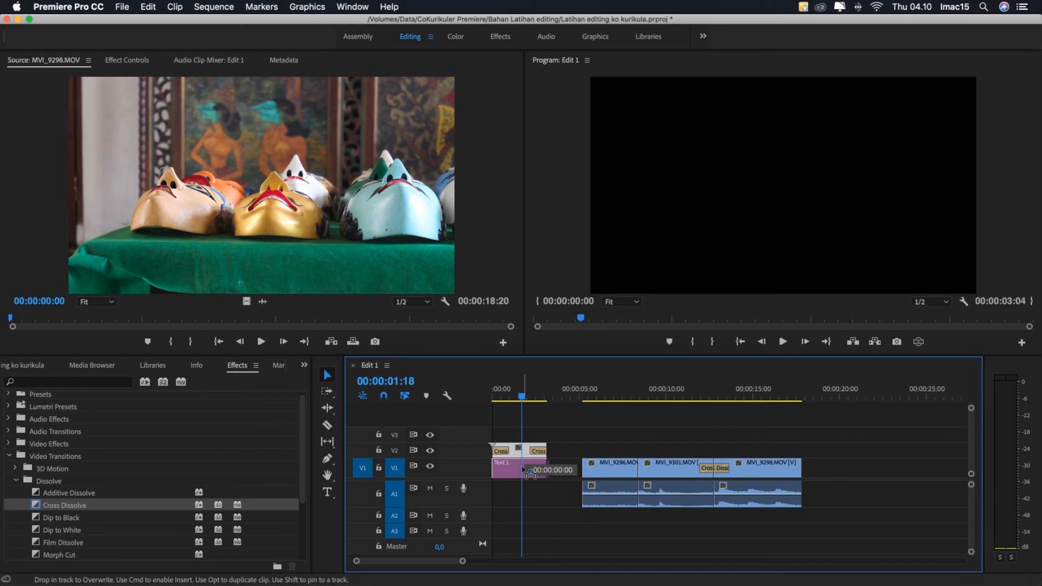
drag(524, 469, 524, 470)
click(561, 467)
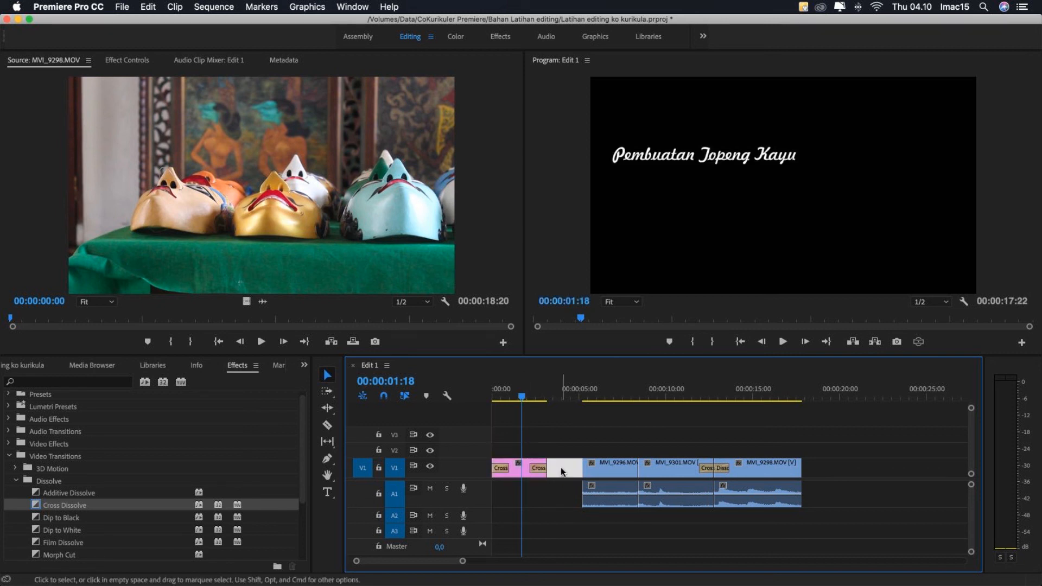
key(Delete)
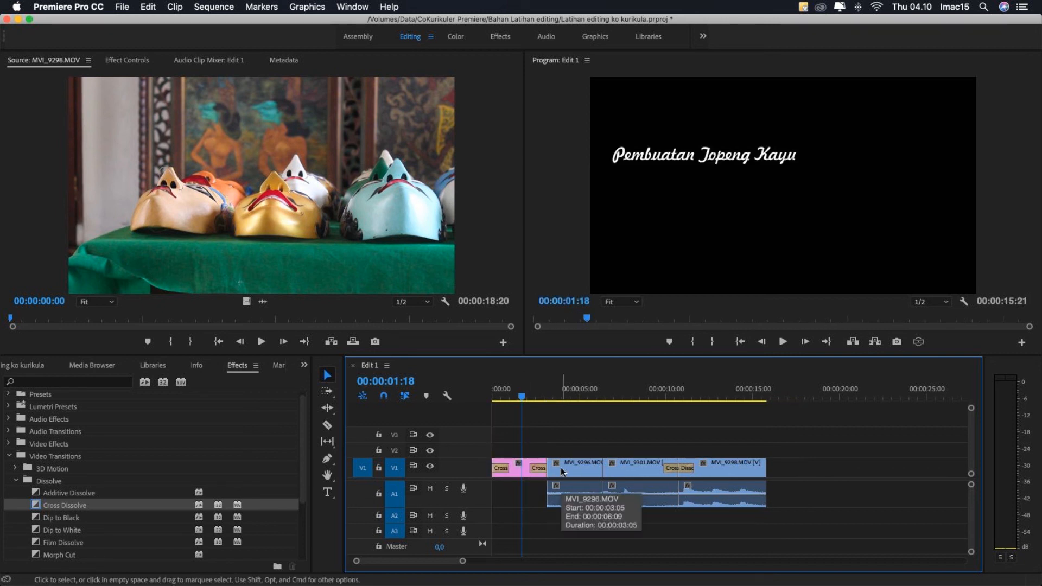
- Play Edit 1 from the start to check the title on black before the video, and save the project
key(Home)
key(space)
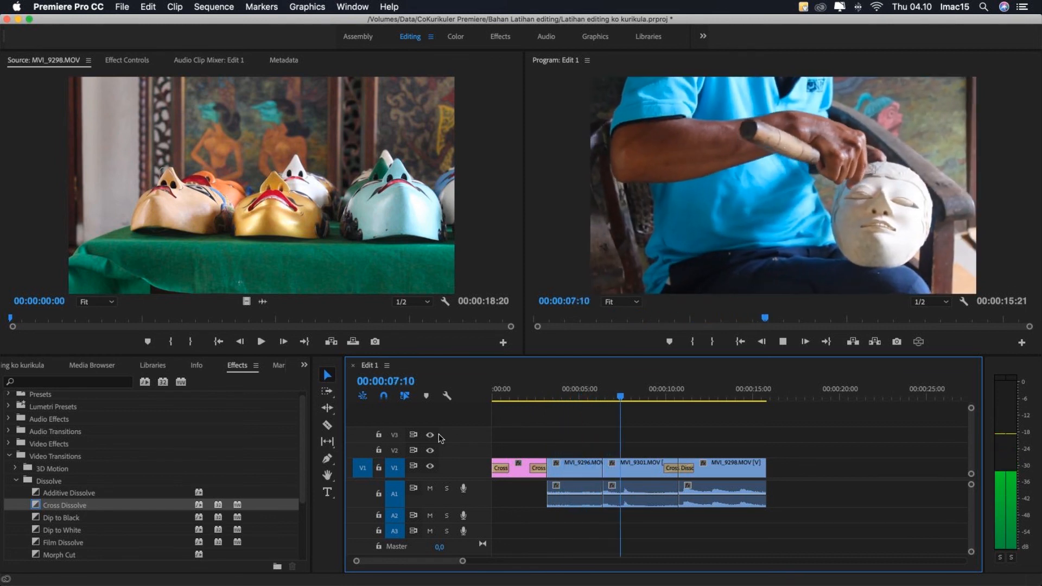
key(space)
key(super+s)
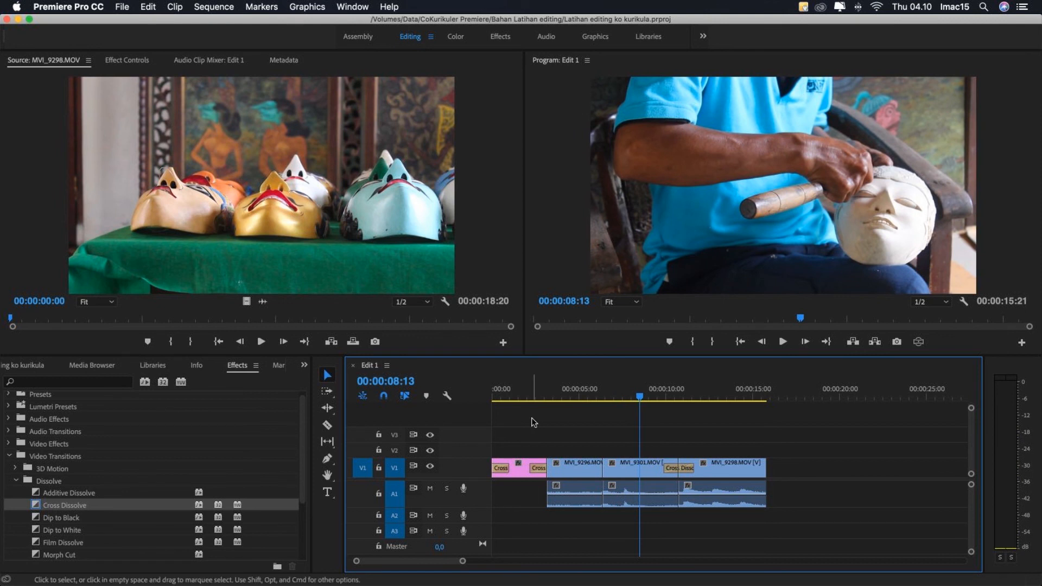
- Undo the gap removal, the title's move to V1 and the shift of the video clips
key(super+z)
key(super+z)
key(super+z)
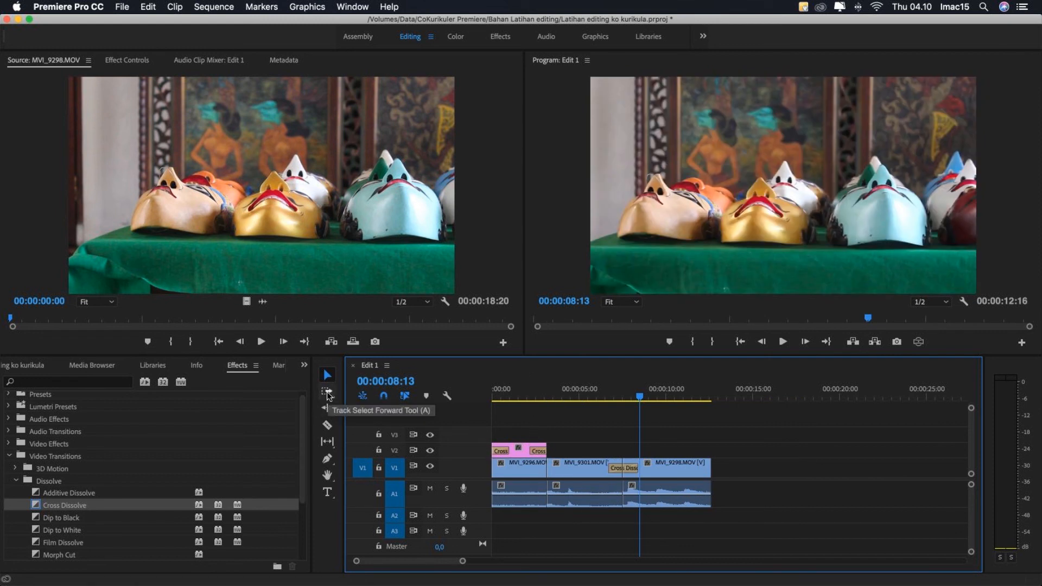
- Use Track Select Forward on V1 only to move all video clips with their audio to start where Text 1 ends, at 00:00:03:05
key(a)
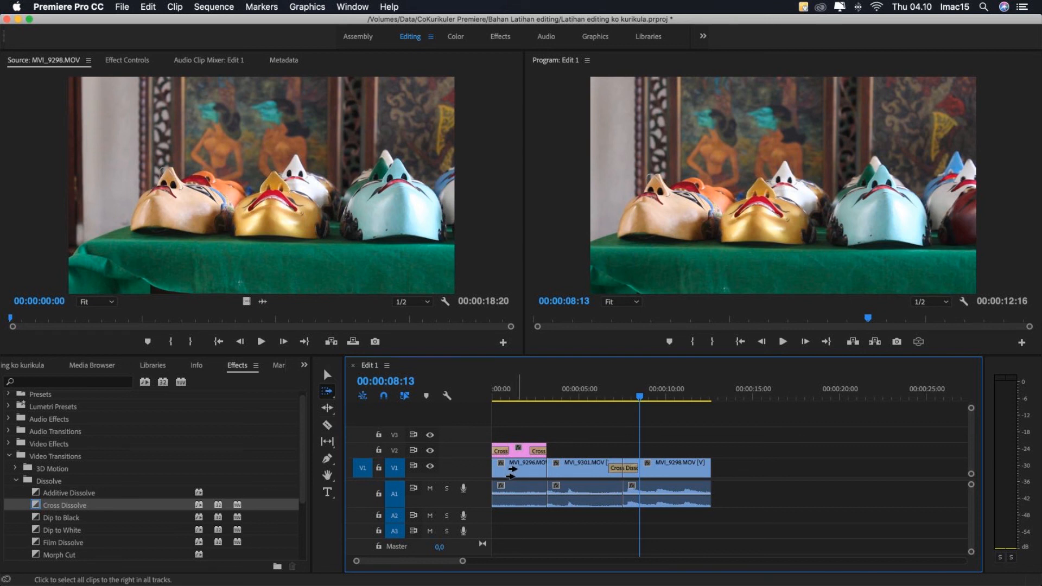
click(512, 470)
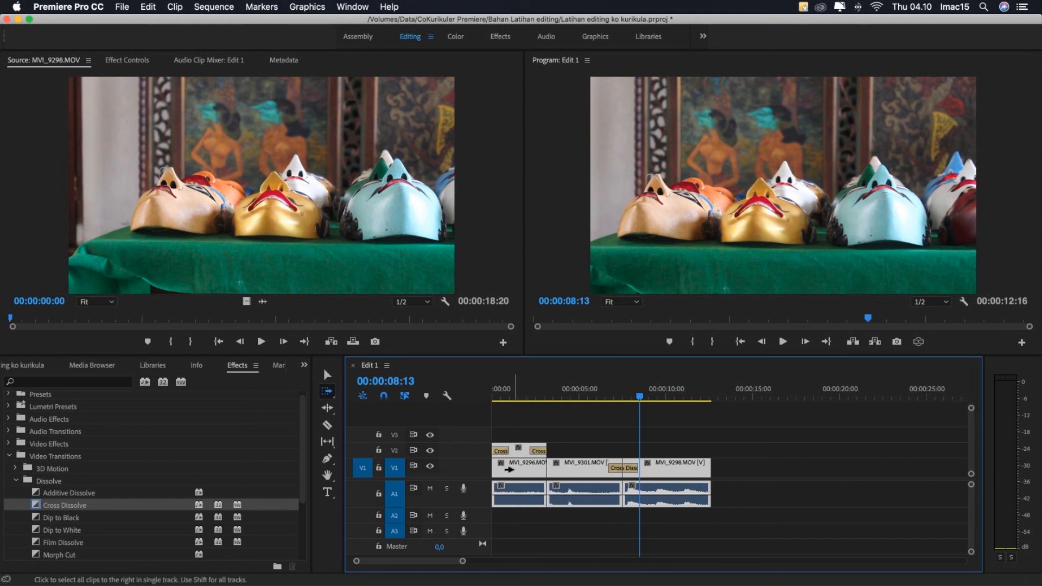
click(511, 468)
drag(510, 470, 570, 475)
key(v)
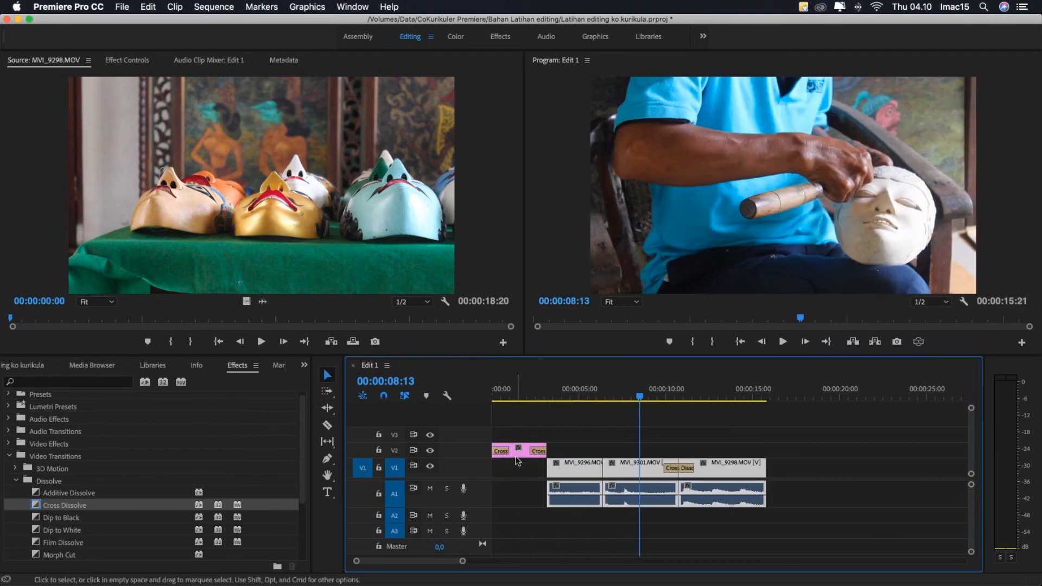
- Move the Text 1 title from V2 down to V1 in front of the video clips, and return the playhead to 00:00:00:00
click(518, 451)
drag(518, 452, 522, 476)
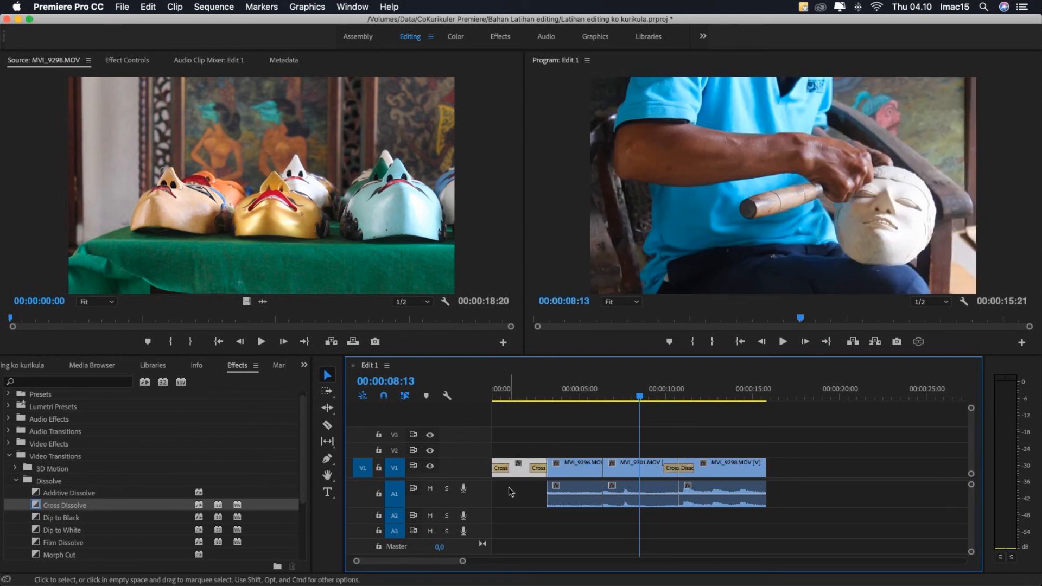
drag(530, 397, 474, 407)
click(581, 430)
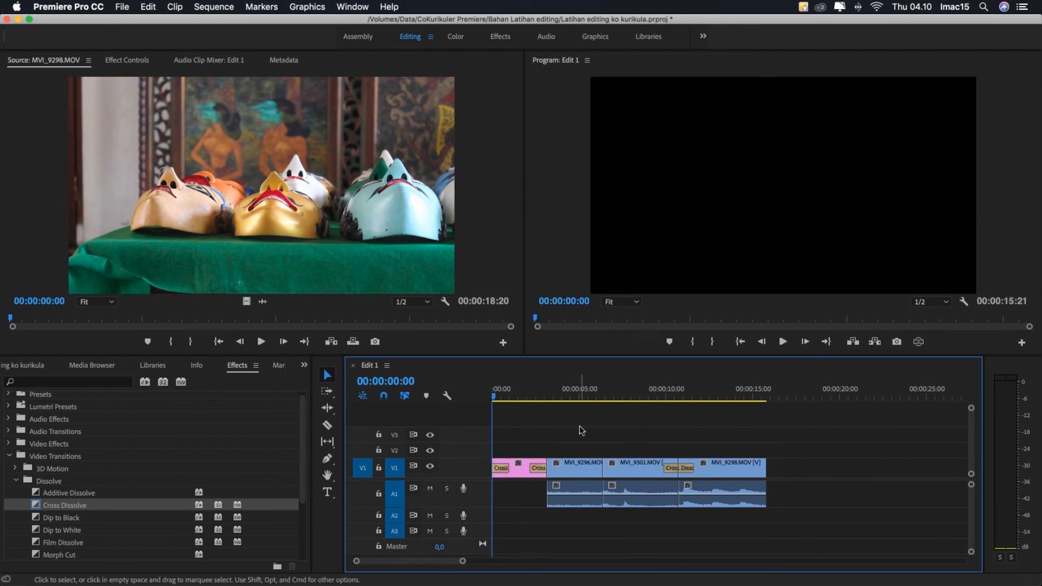